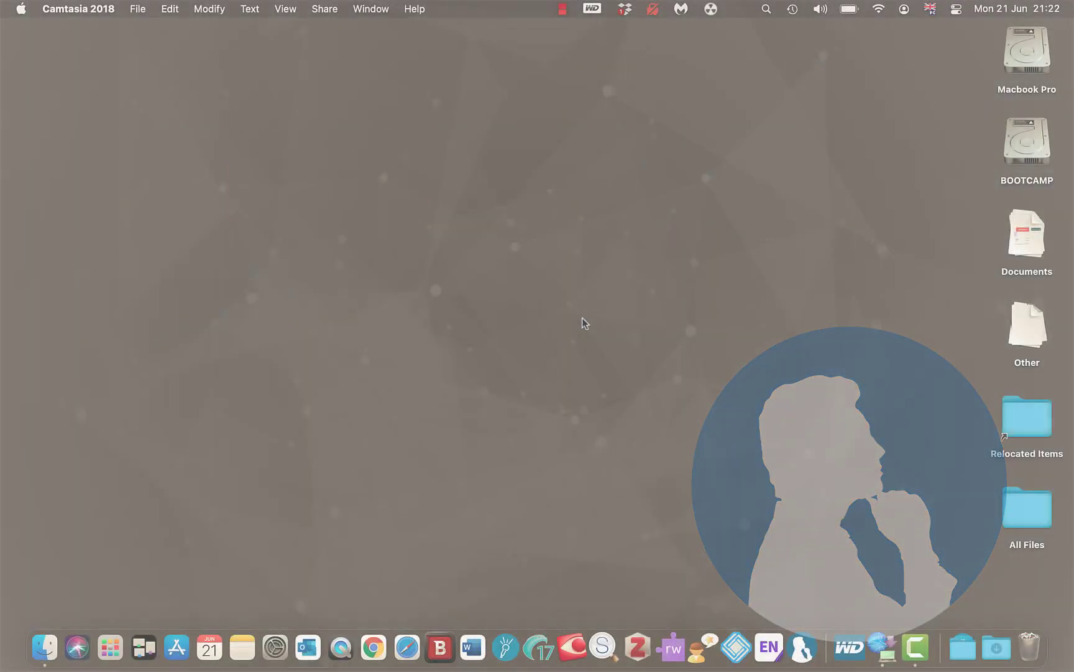
# Launch MindView 8 from Launchpad and open its Templates list.
pyautogui.press('F4')
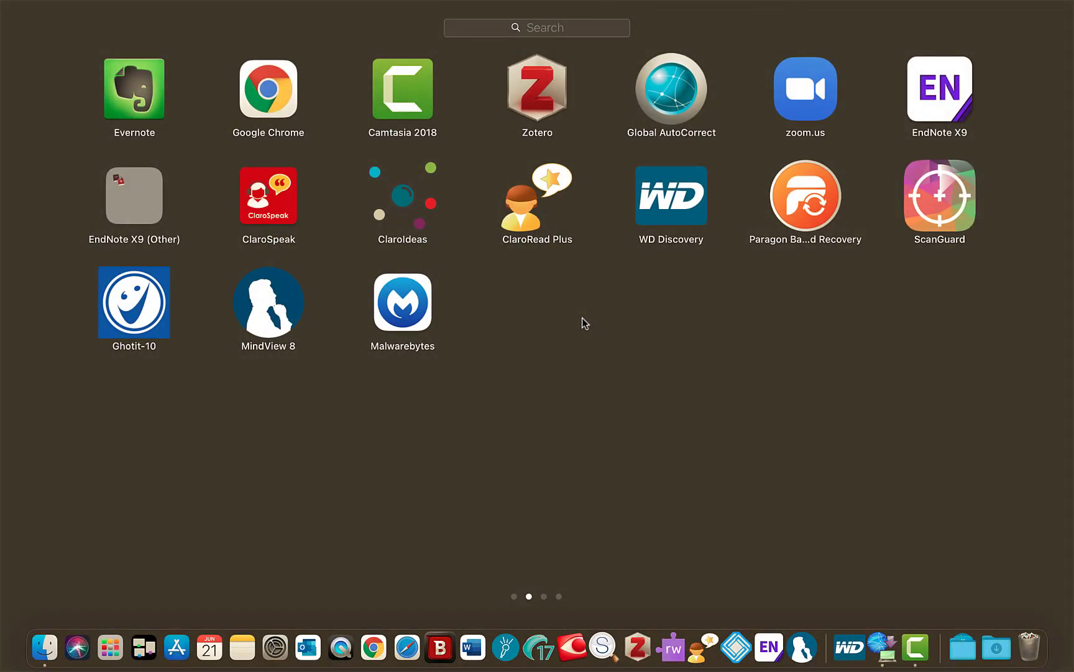
pyautogui.click(261, 303)
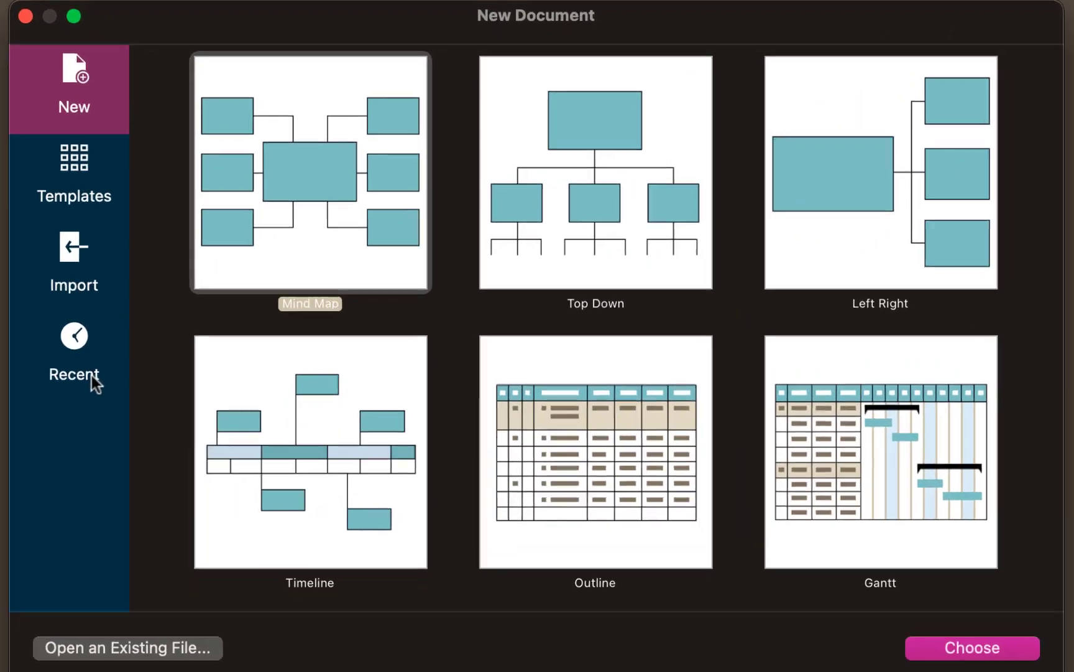
pyautogui.click(51, 162)
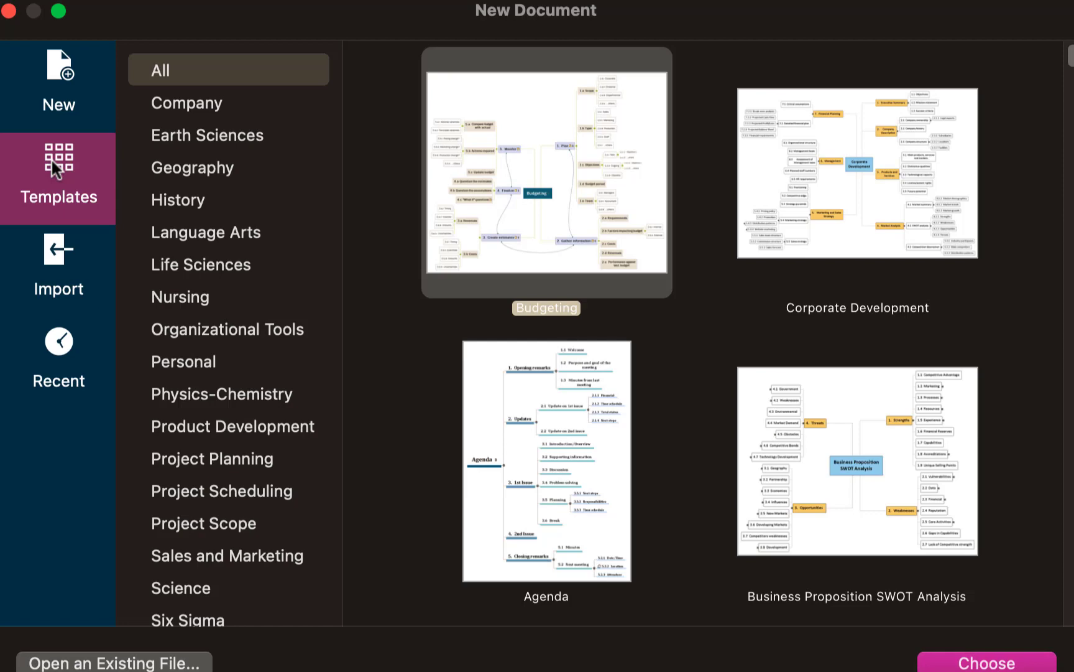
# Browse the Organizational Tools, Life Sciences, Physics-Chemistry and Project Scheduling templates, then select blank Mind Map.
pyautogui.click(209, 335)
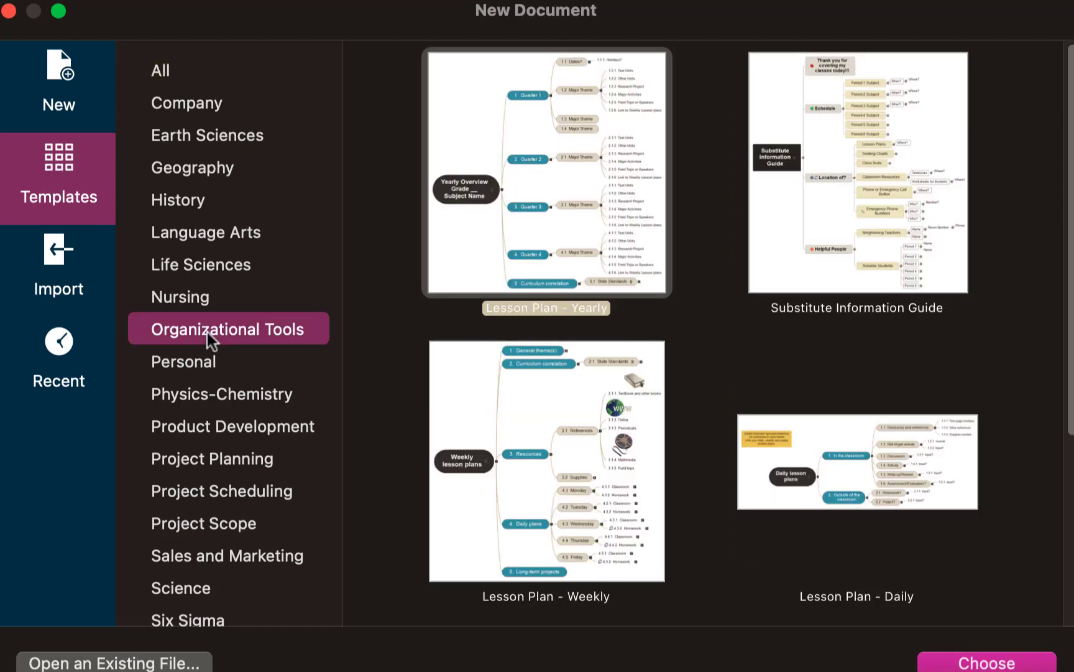
pyautogui.click(209, 270)
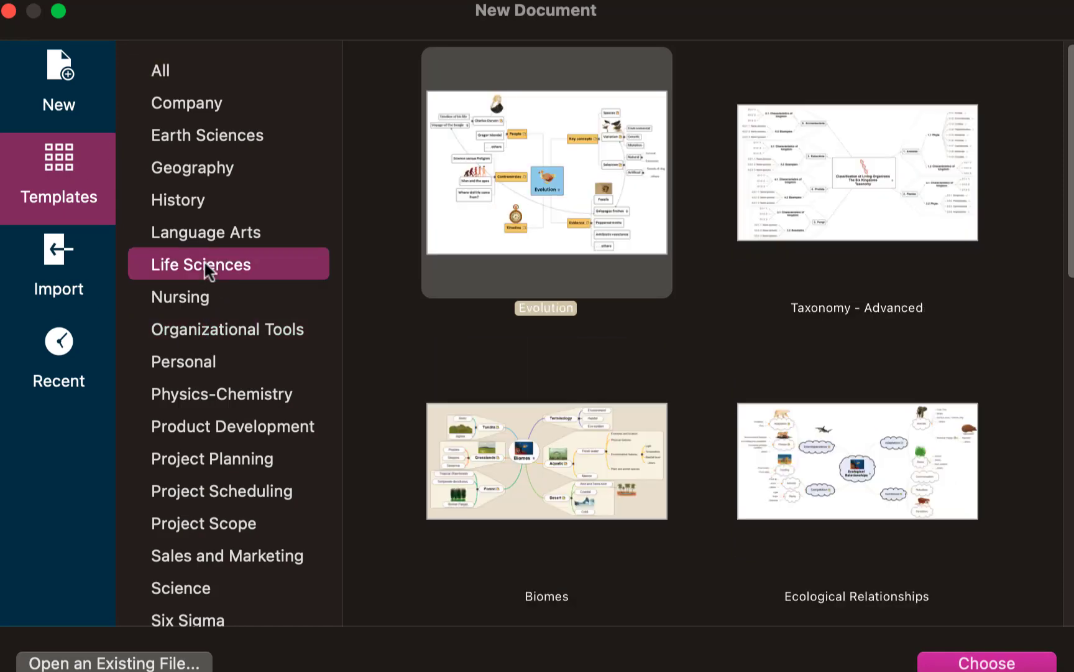
pyautogui.click(191, 403)
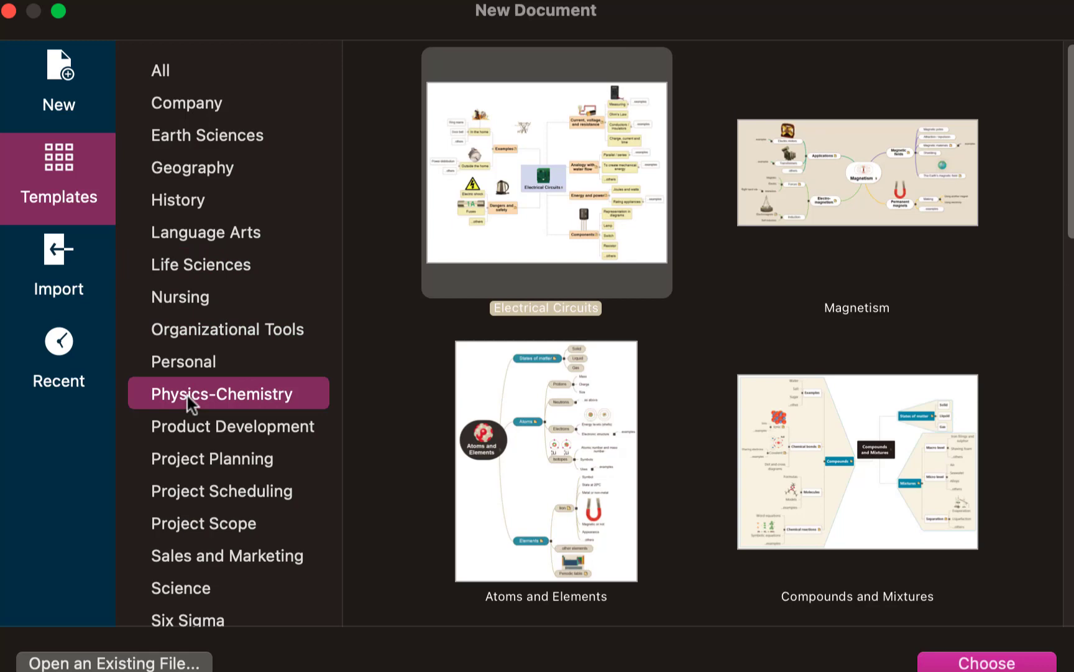
pyautogui.click(196, 502)
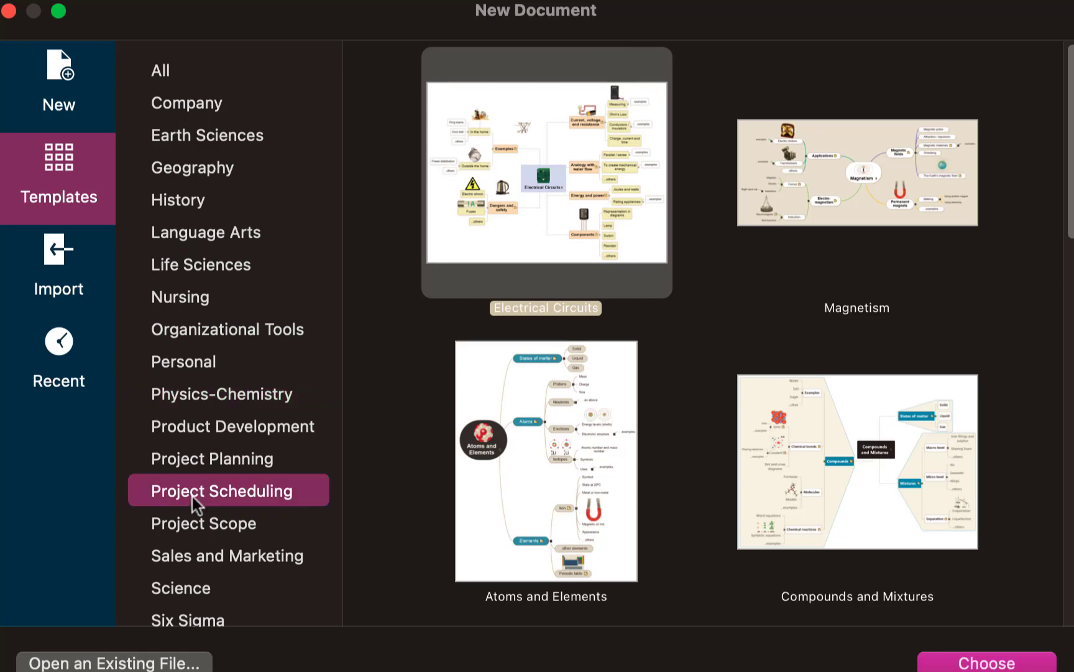
pyautogui.click(66, 90)
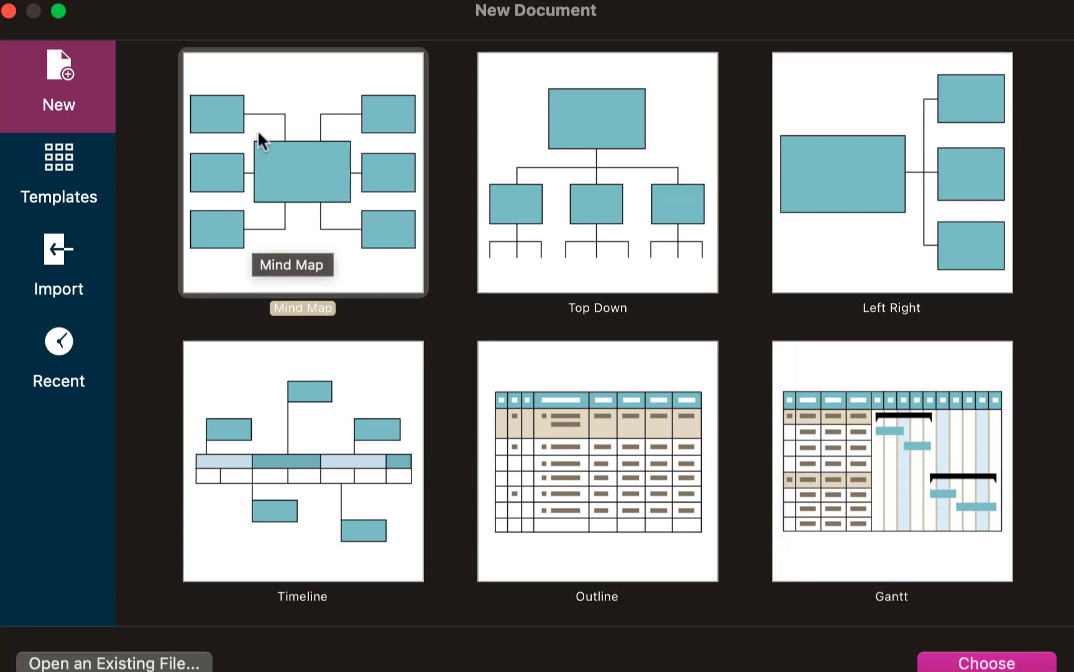
pyautogui.click(285, 104)
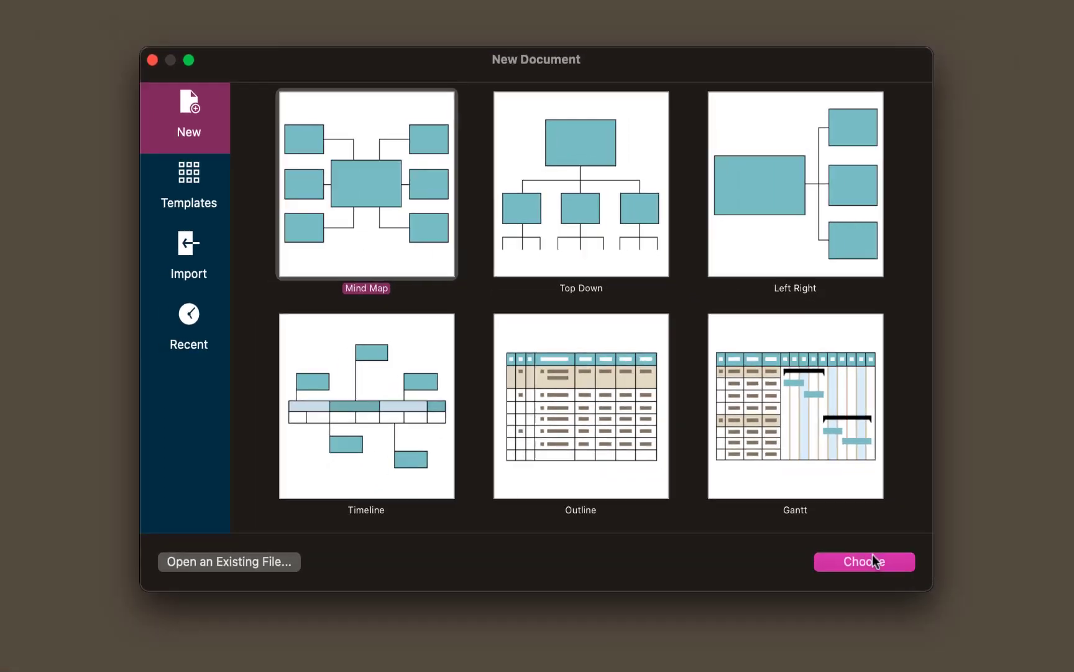
# Create the new Mind Map document and show the Mind Map Inspector view settings.
pyautogui.click(875, 561)
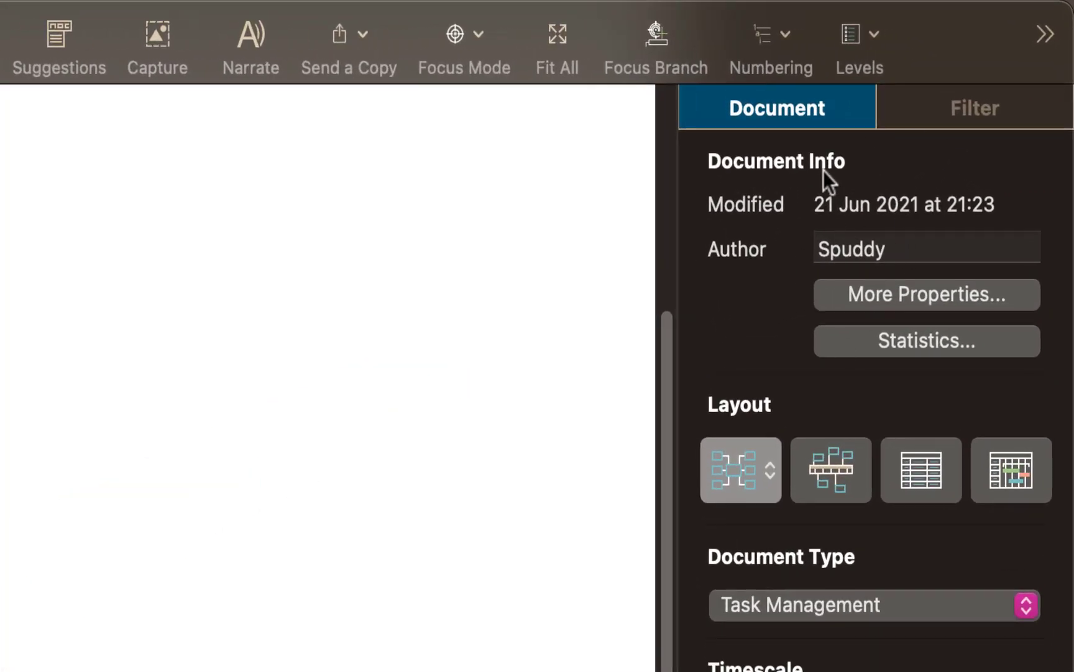
pyautogui.click(1045, 36)
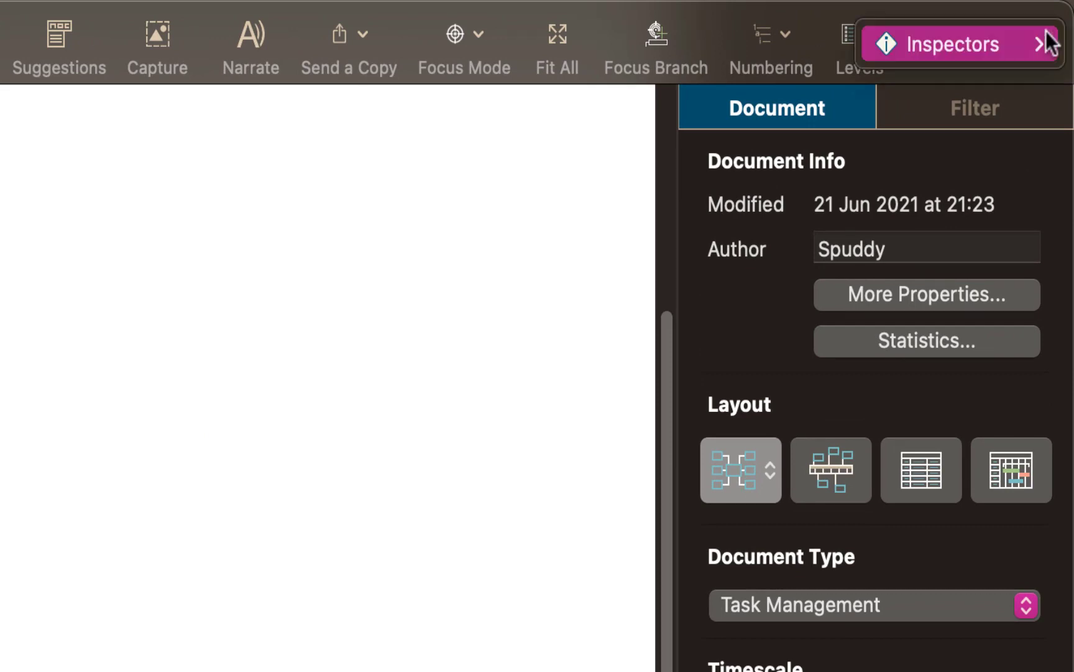
pyautogui.moveTo(1046, 43)
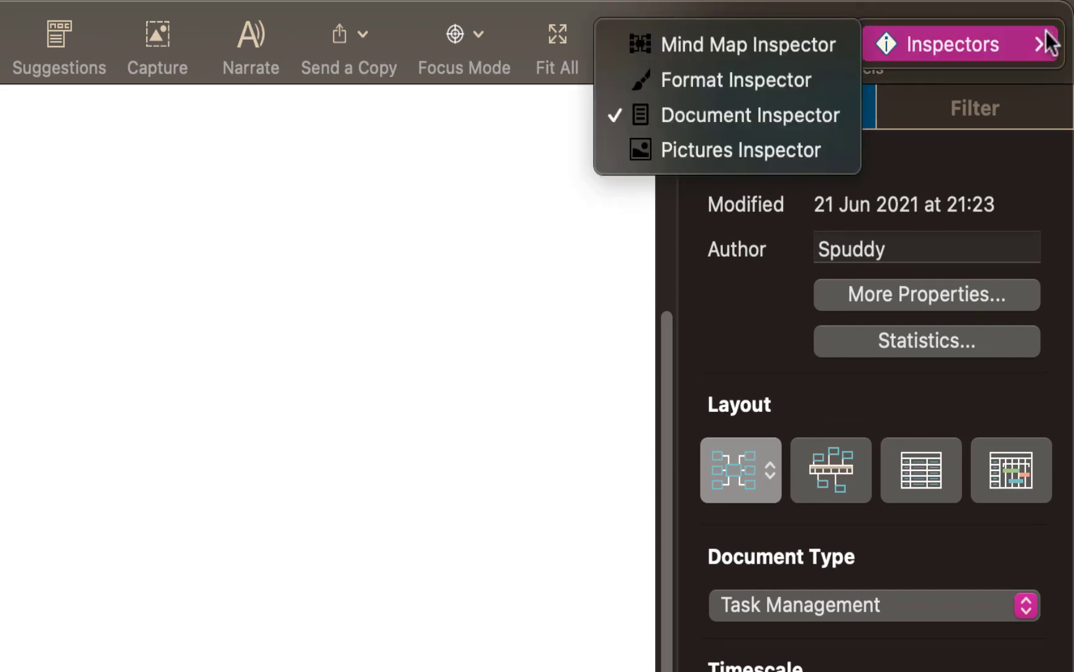
pyautogui.click(777, 57)
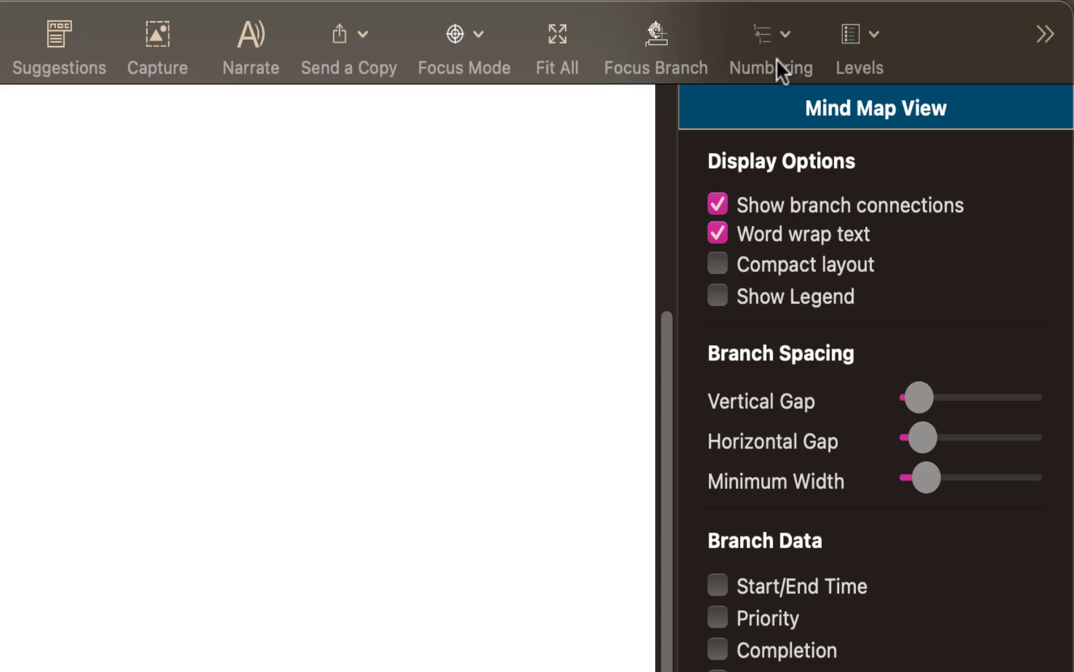
# Preview the map styles and design inspector, then return to the Mind Map Inspector.
pyautogui.click(1044, 36)
pyautogui.moveTo(1044, 41)
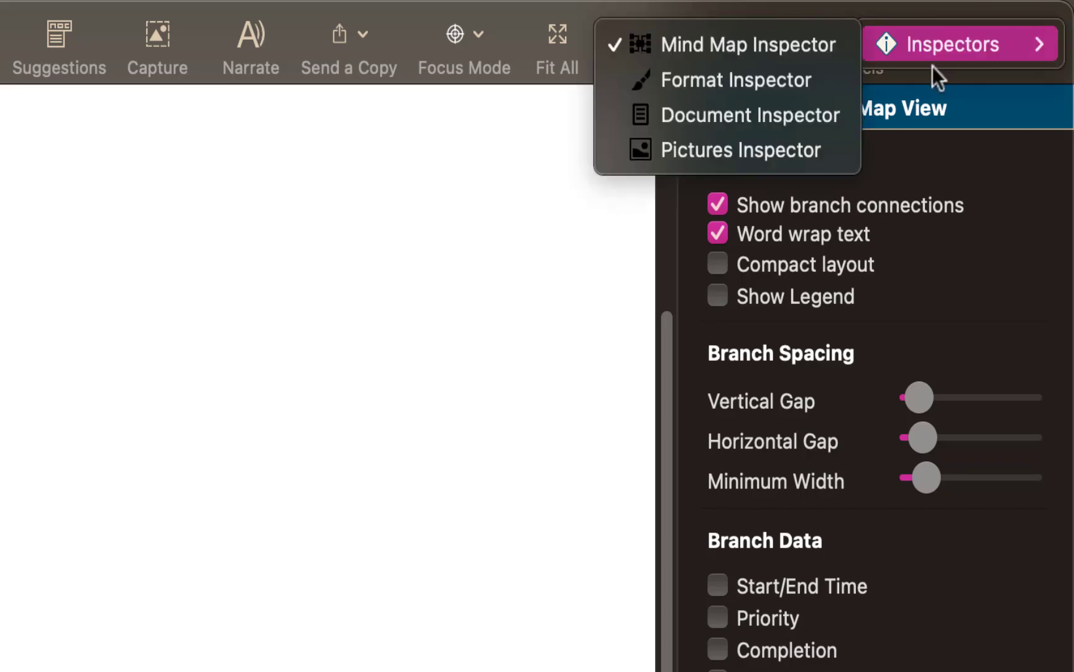
pyautogui.click(775, 89)
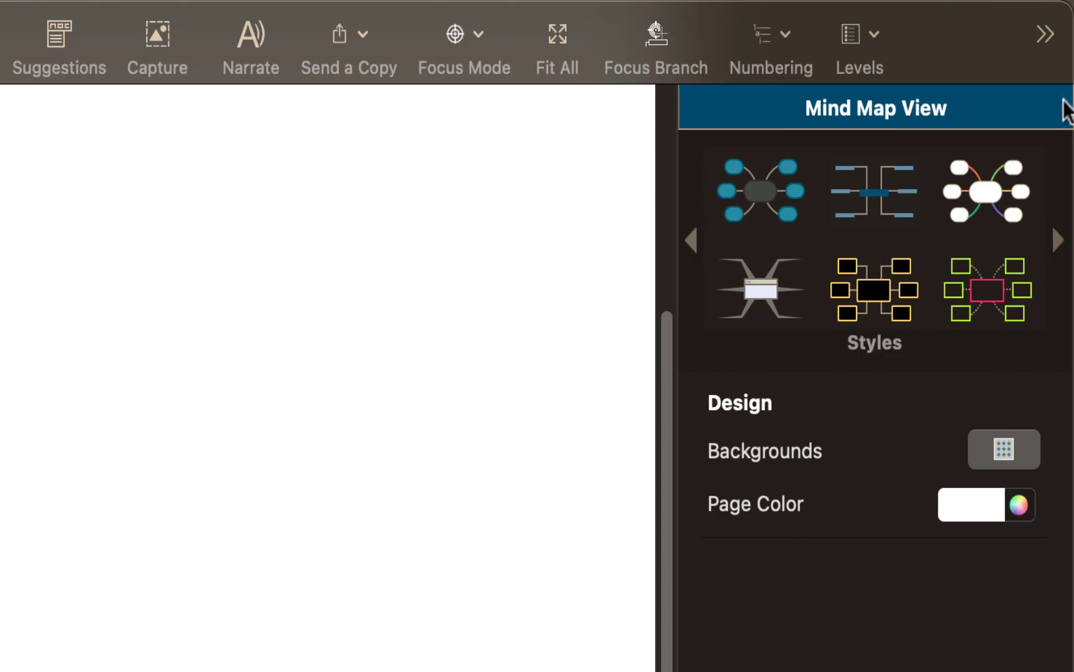
pyautogui.click(1048, 39)
pyautogui.moveTo(1048, 43)
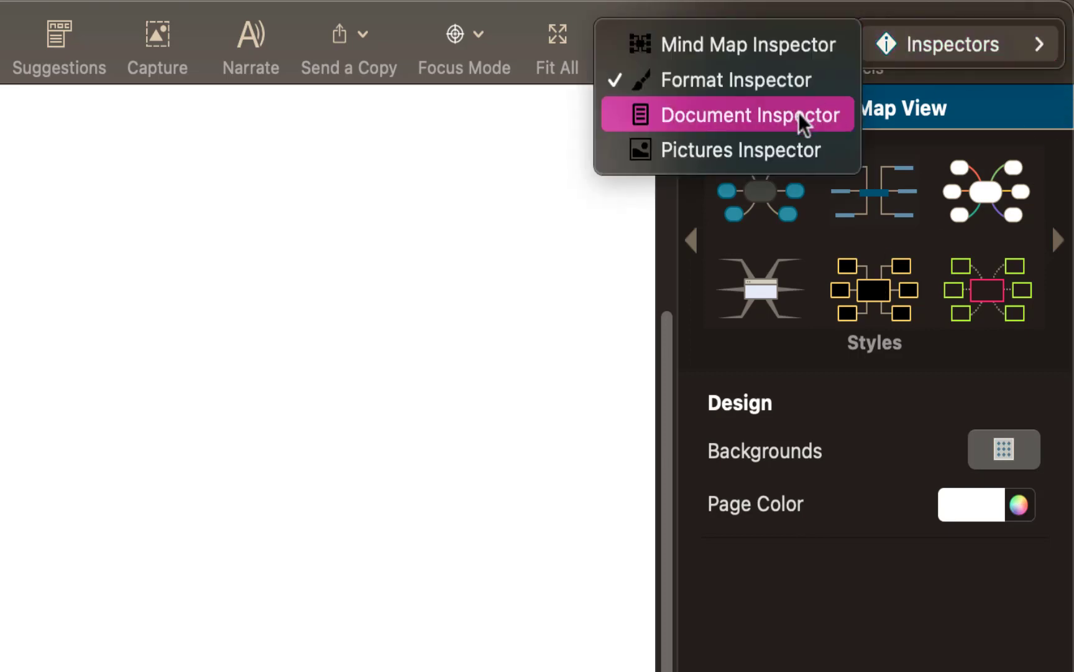
pyautogui.click(753, 45)
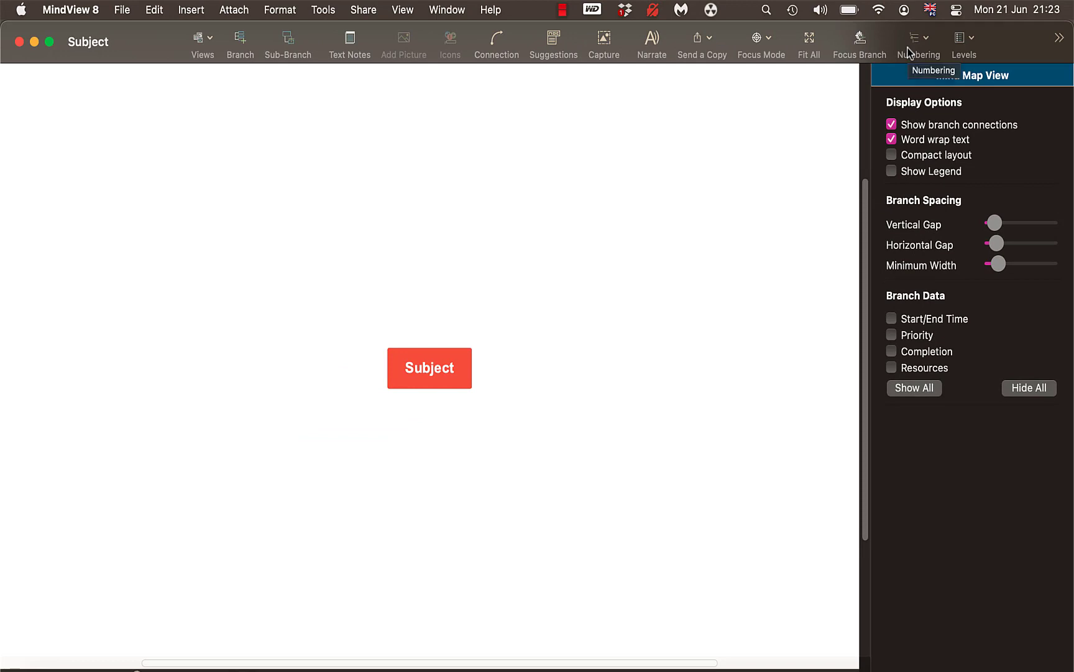
# Rename the central Subject topic to World.
pyautogui.click(440, 368)
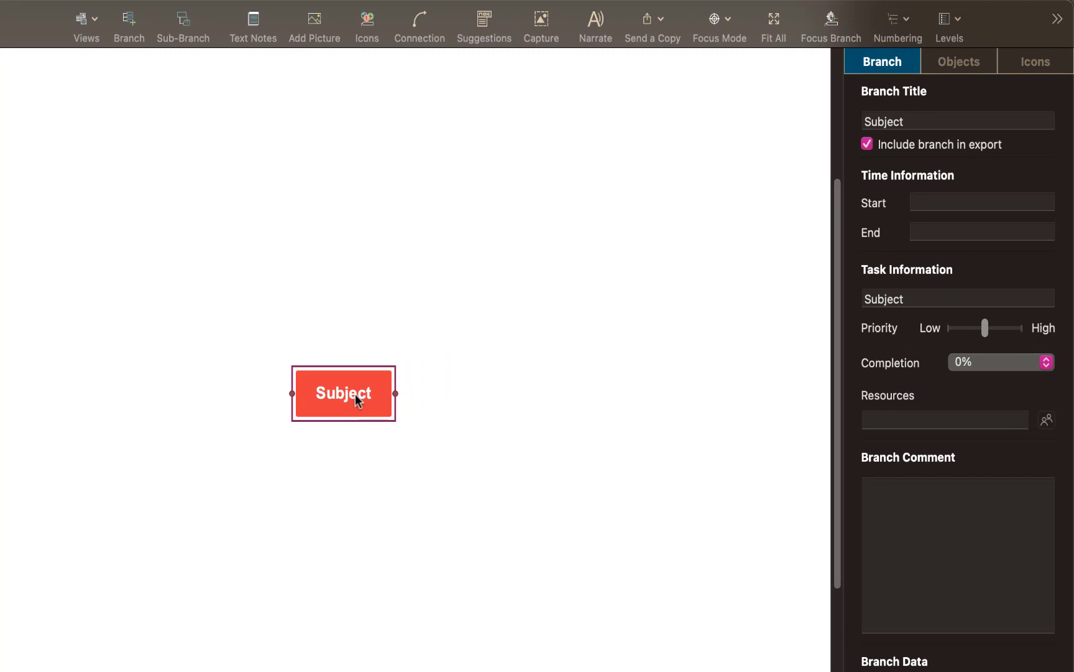
pyautogui.write('World')
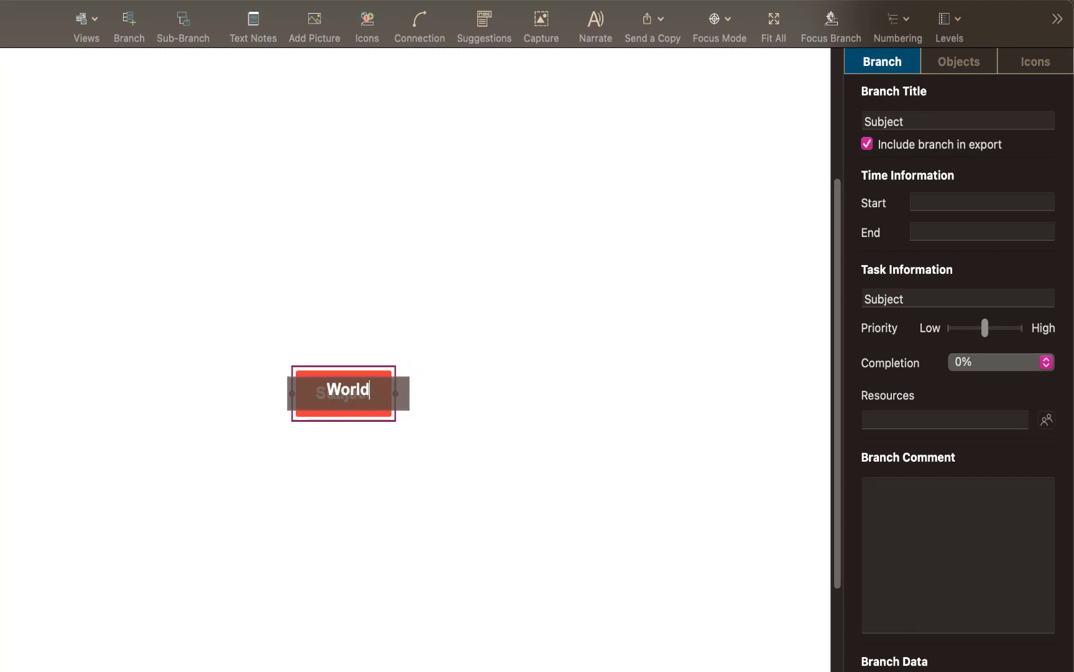
pyautogui.click(414, 459)
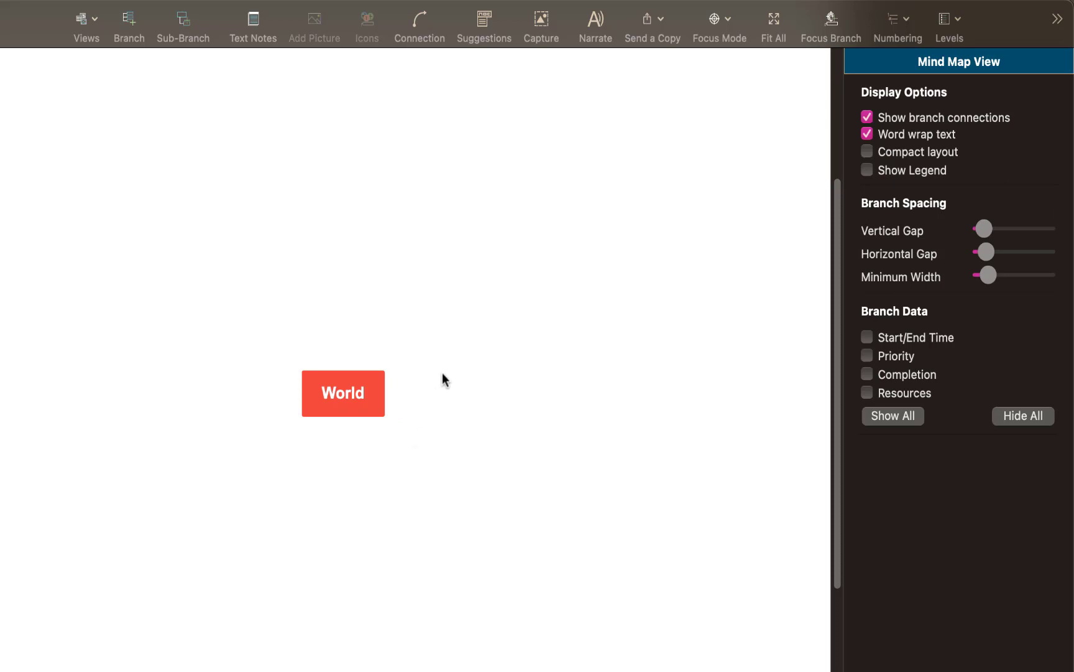
# Add separate floating topics Spain, France, UK and ICELAND around World.
pyautogui.doubleClick(444, 280)
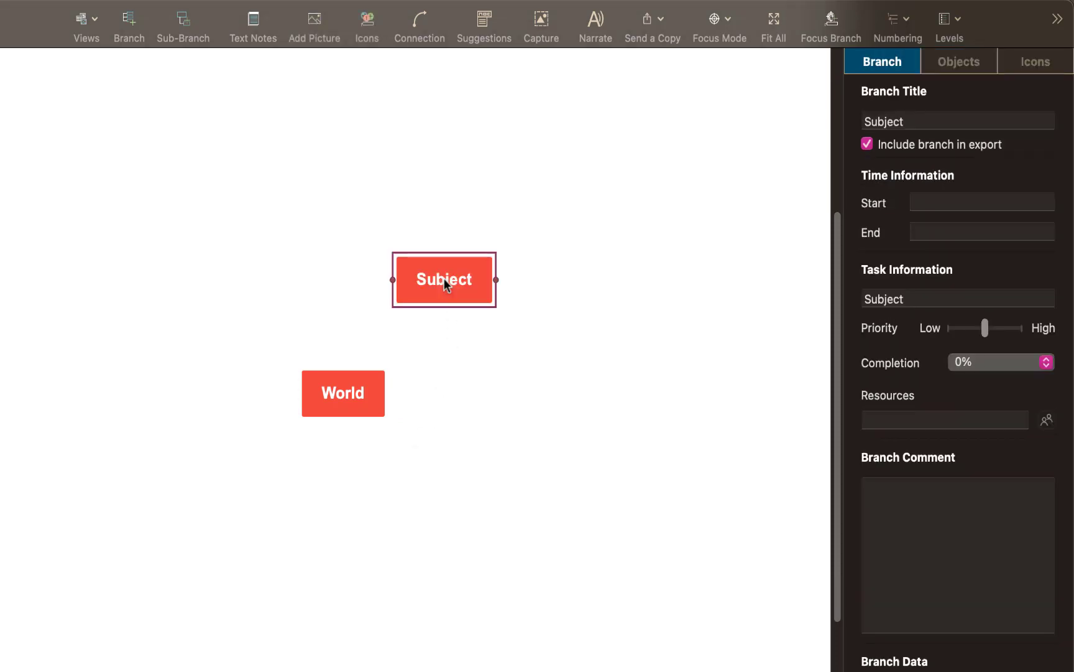
pyautogui.write('Spain')
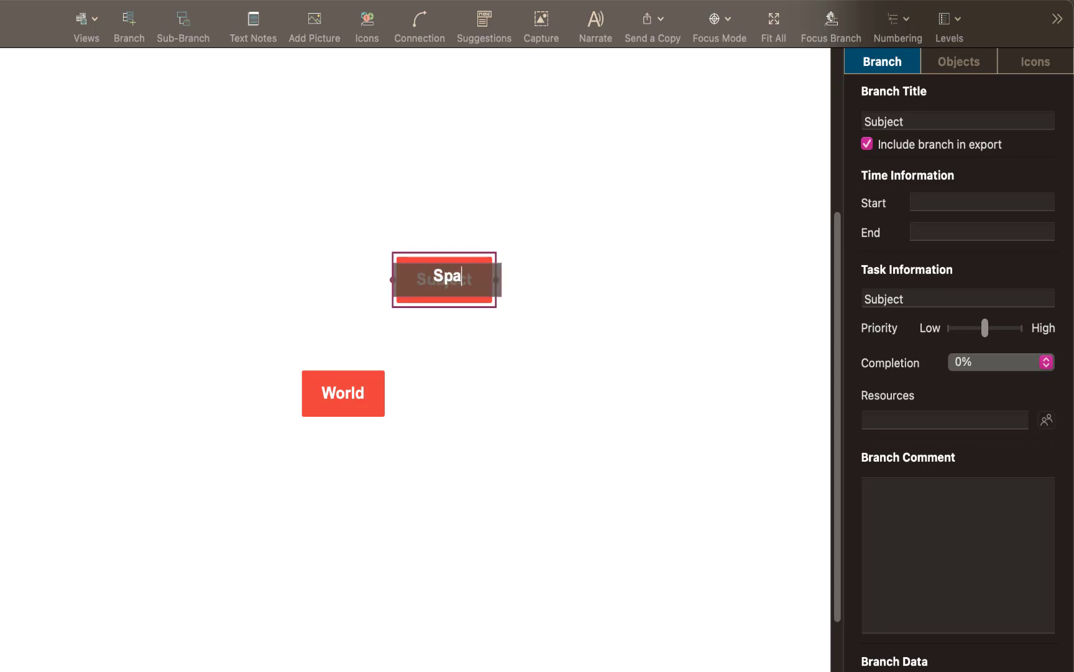
pyautogui.doubleClick(121, 358)
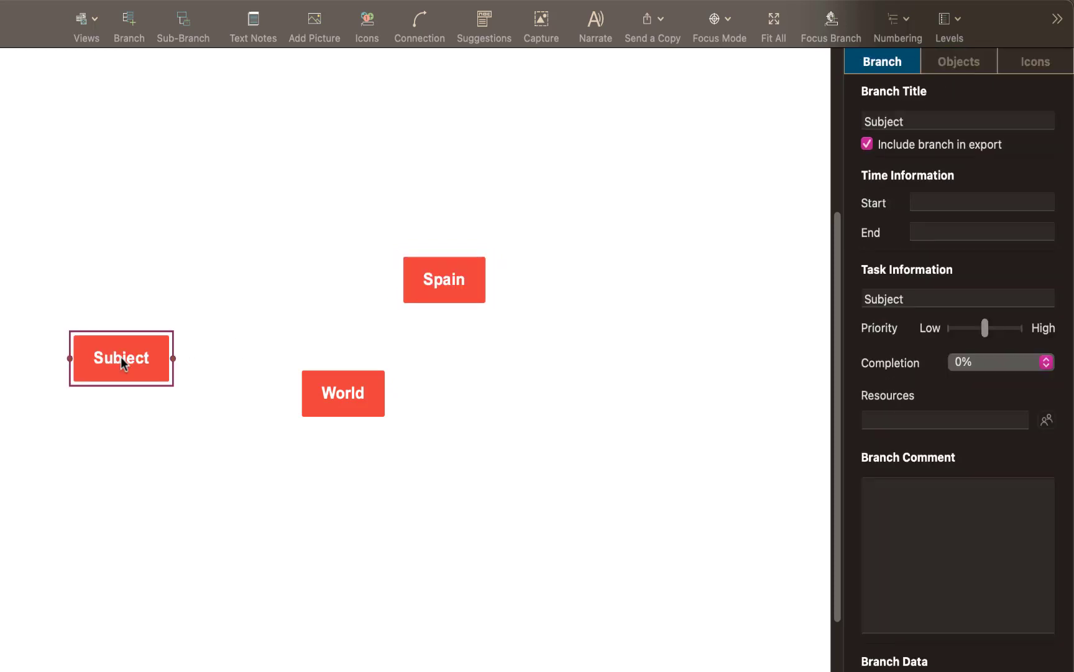
pyautogui.write('Fr')
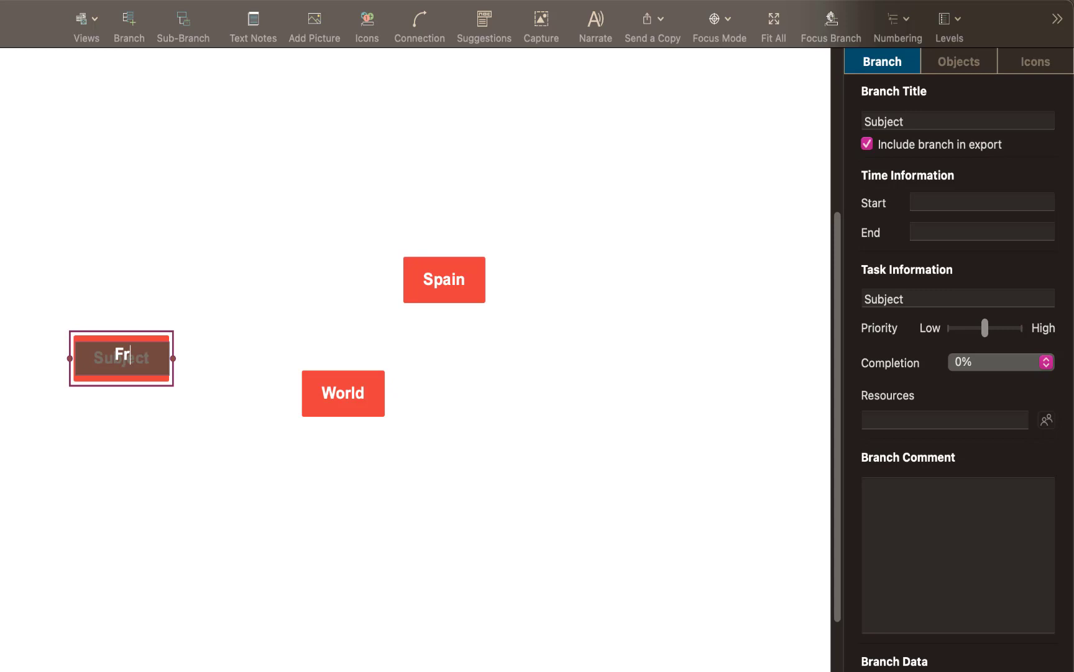
pyautogui.write('ance')
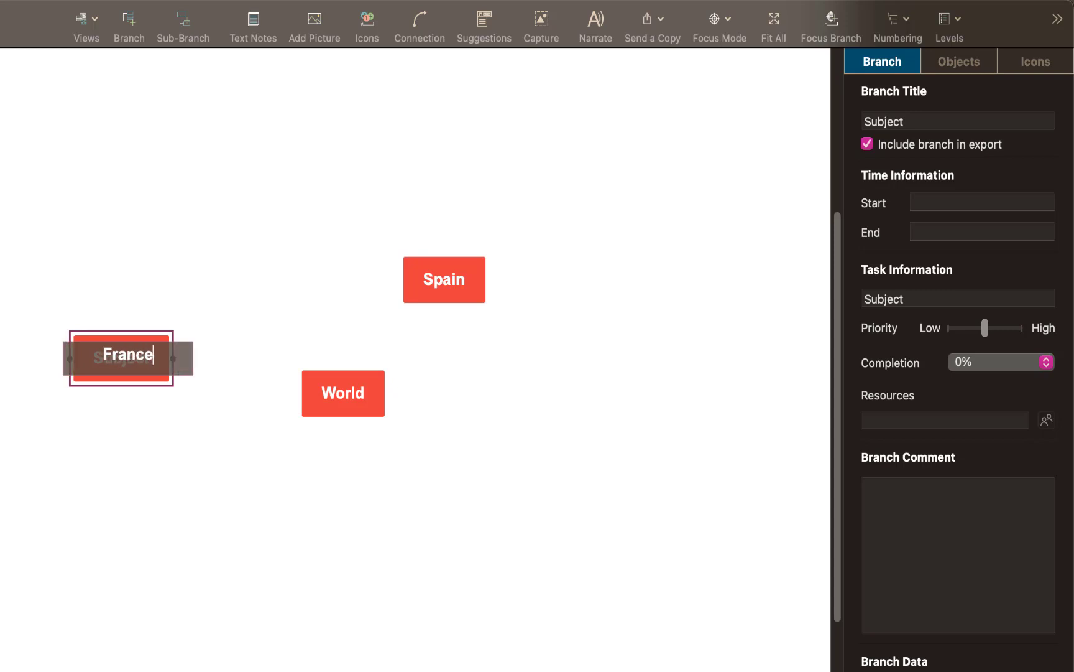
pyautogui.doubleClick(181, 484)
pyautogui.write('UK')
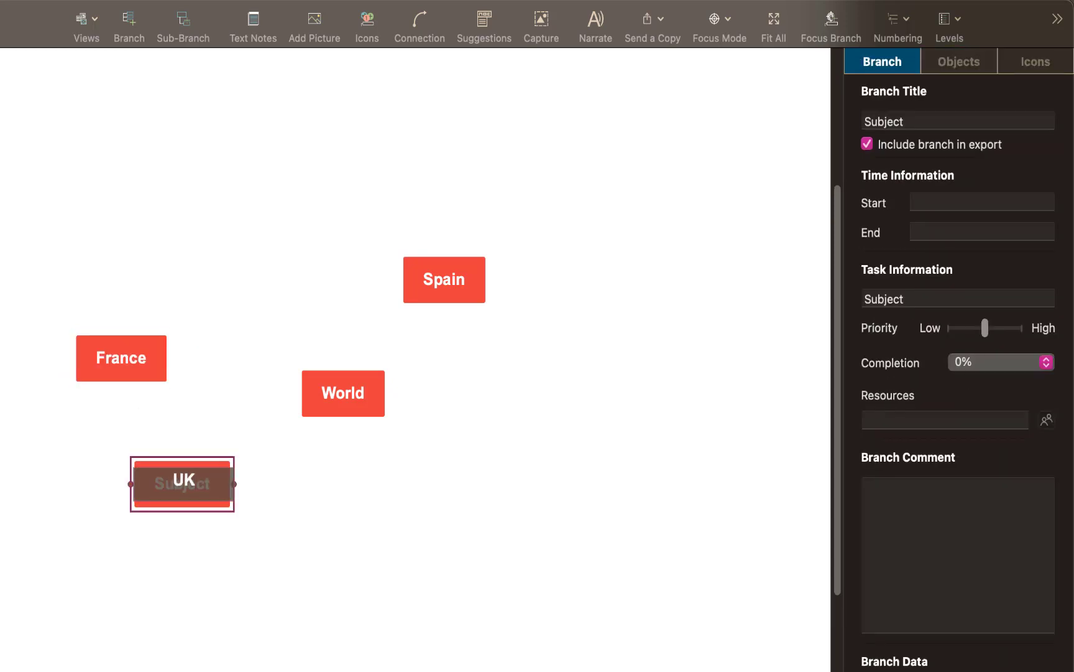
pyautogui.press('Return')
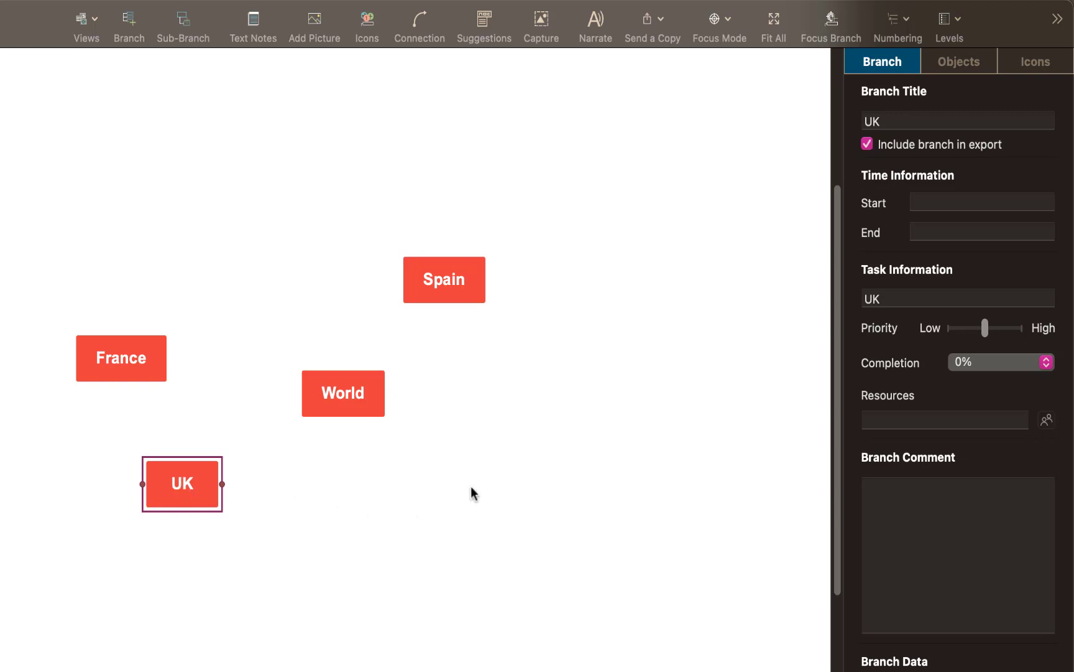
pyautogui.doubleClick(476, 488)
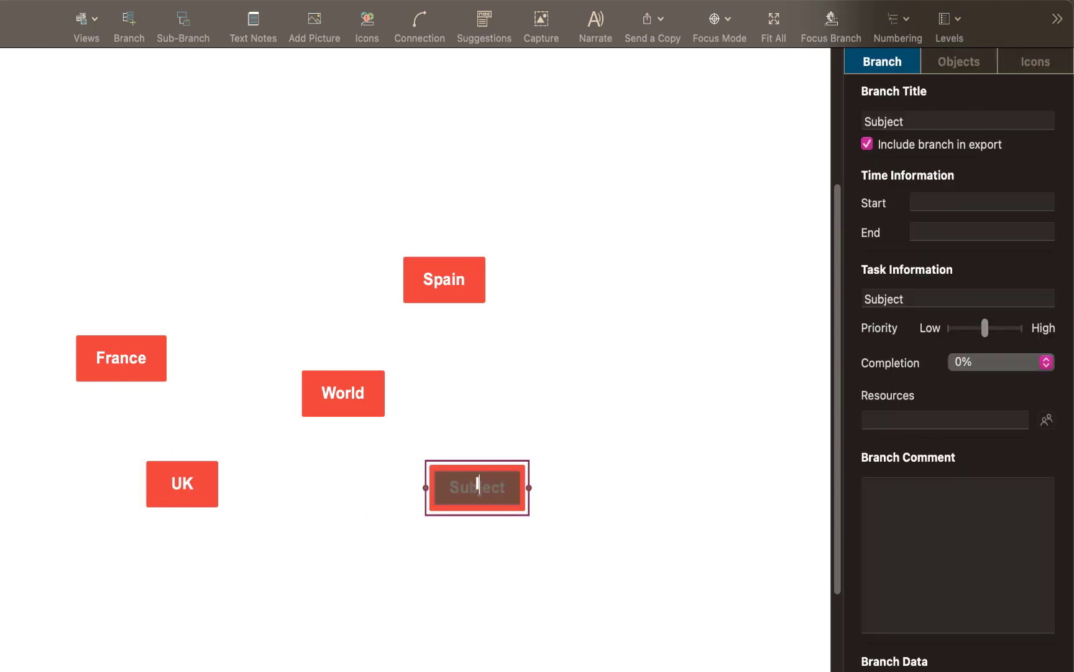
pyautogui.write('ICELAND')
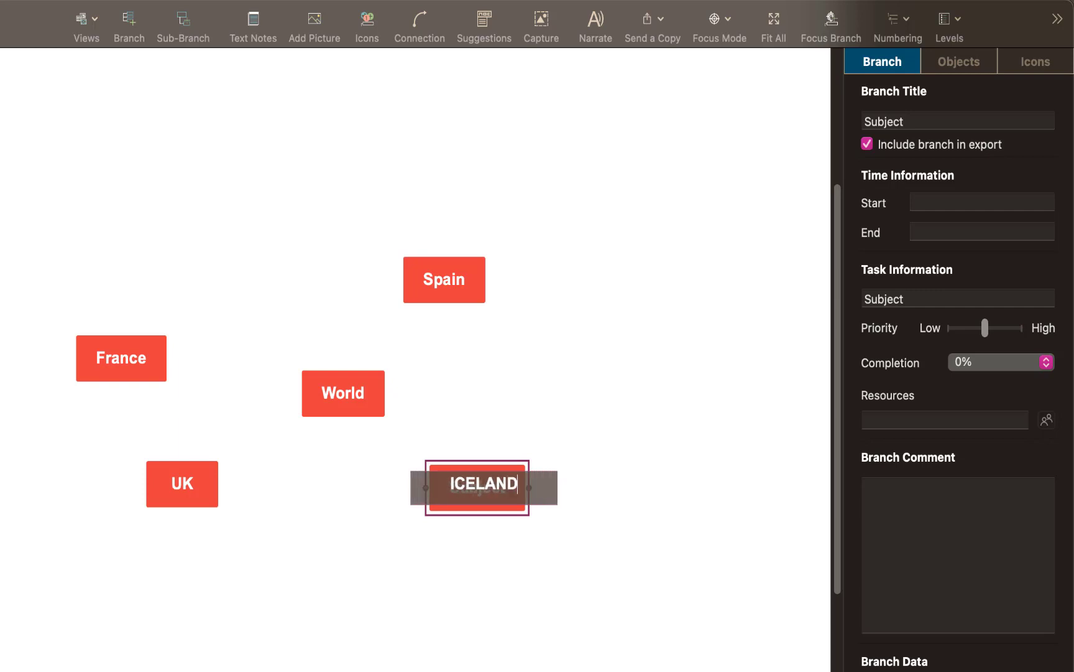
pyautogui.click(574, 409)
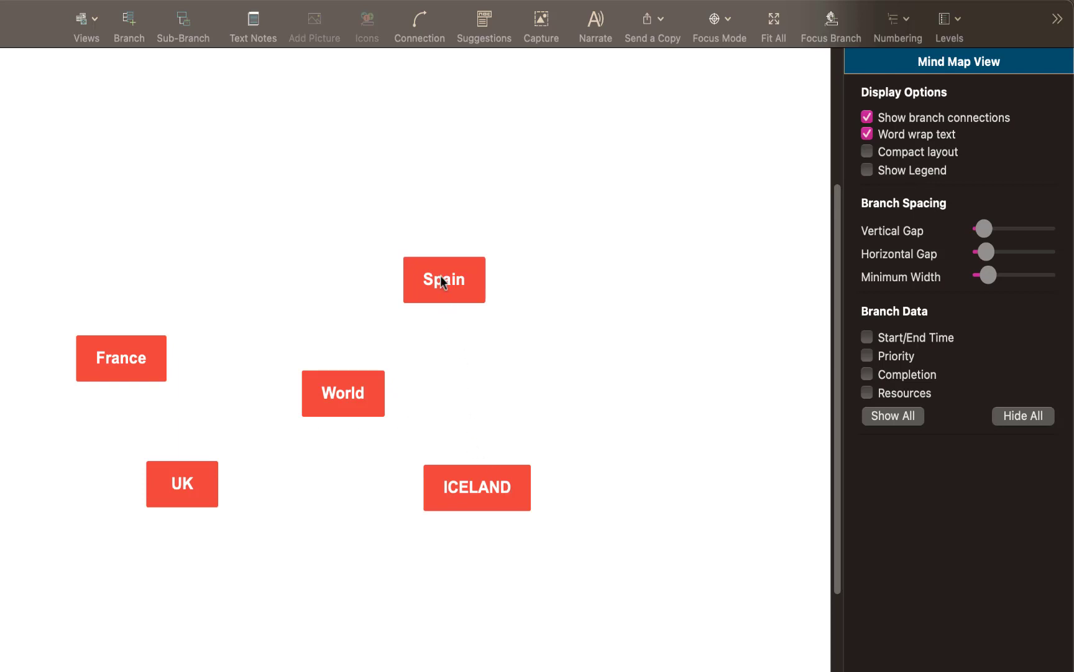
# Drag Spain, ICELAND, UK and France onto World to make them its branches.
pyautogui.moveTo(441, 281); pyautogui.dragTo(360, 396)
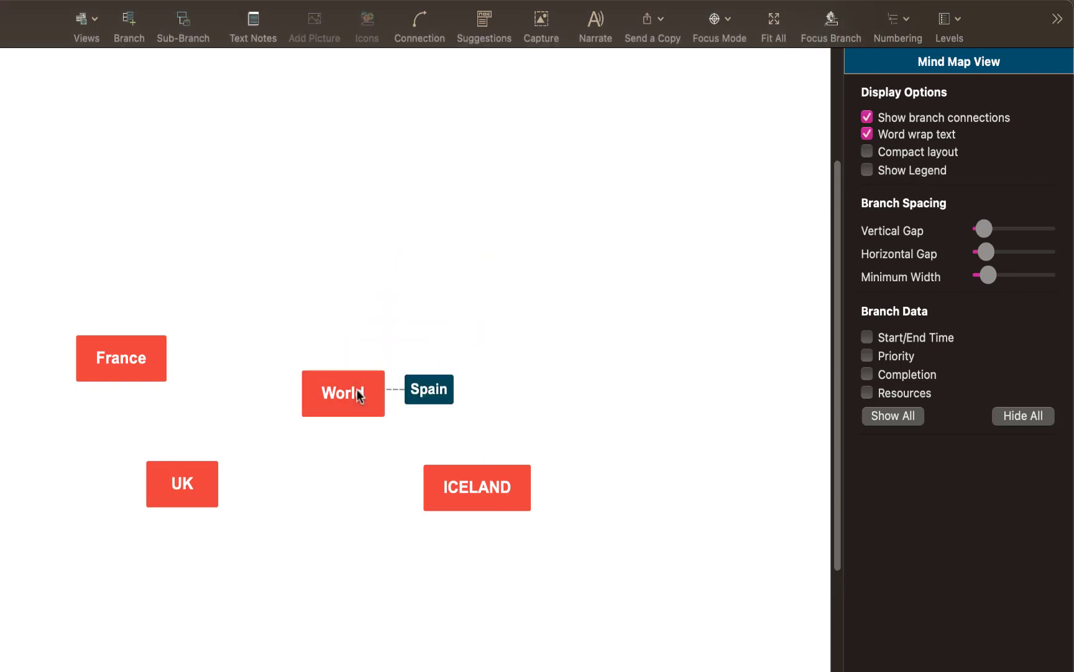
pyautogui.moveTo(472, 488); pyautogui.dragTo(361, 408)
pyautogui.moveTo(177, 499); pyautogui.dragTo(324, 410)
pyautogui.moveTo(124, 359); pyautogui.dragTo(345, 396)
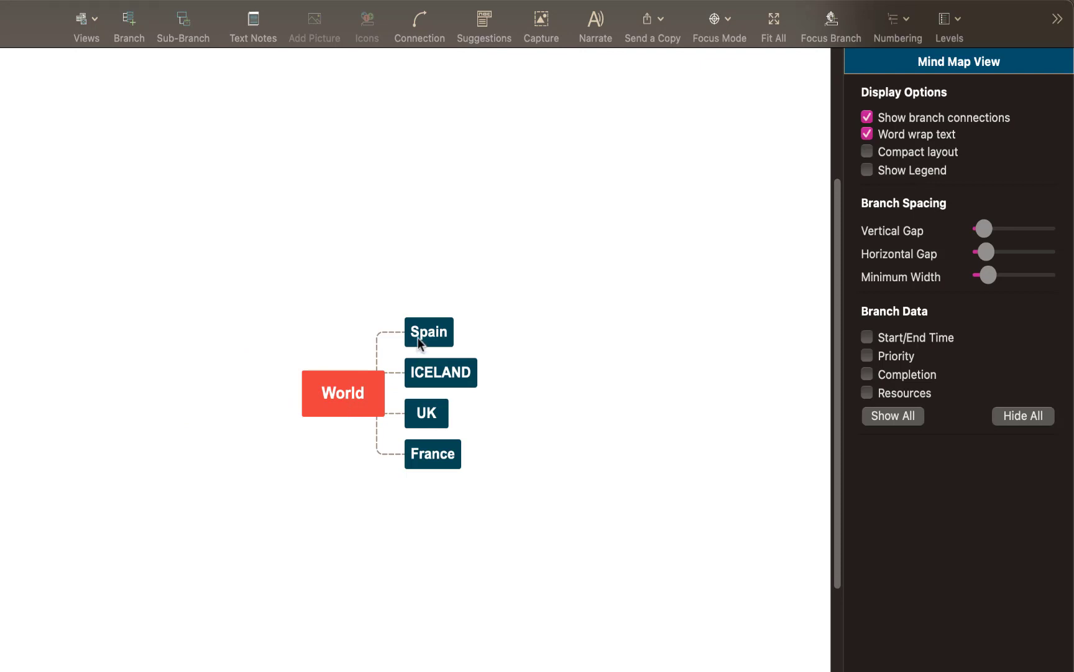
# Move the France and UK branches to the left side of World.
pyautogui.click(417, 452)
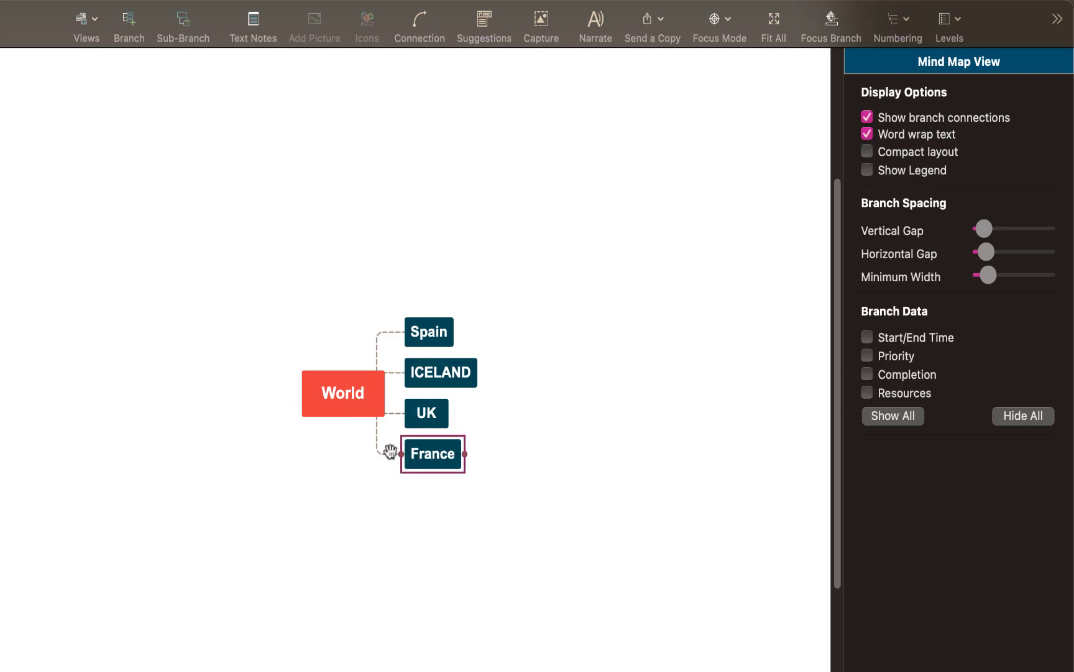
pyautogui.moveTo(311, 412); pyautogui.dragTo(307, 406)
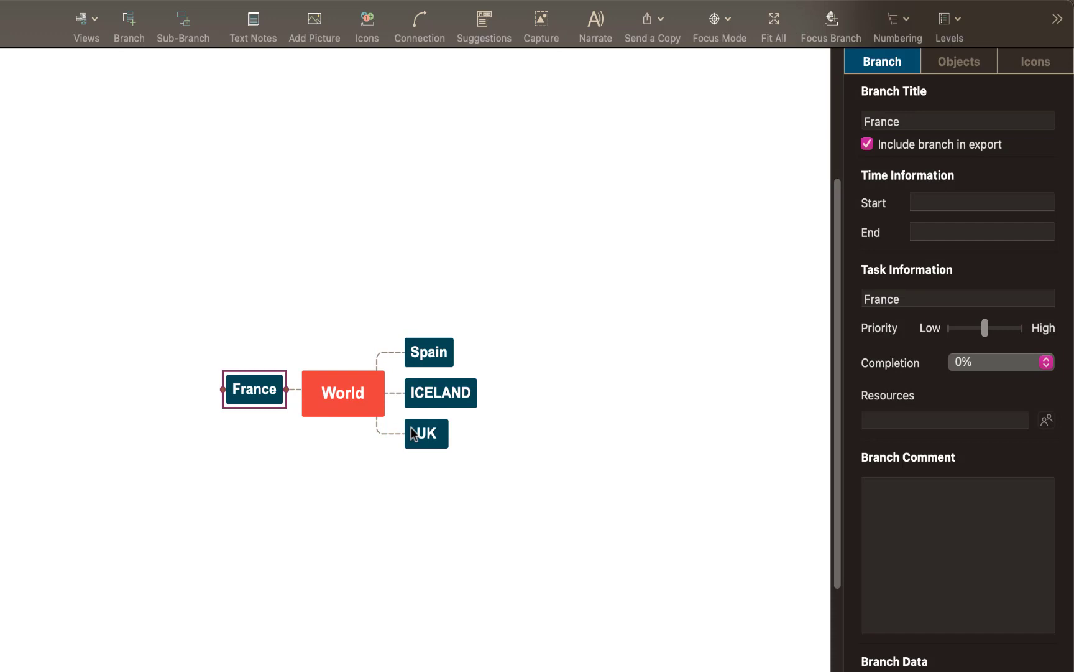
pyautogui.moveTo(416, 433); pyautogui.dragTo(326, 382)
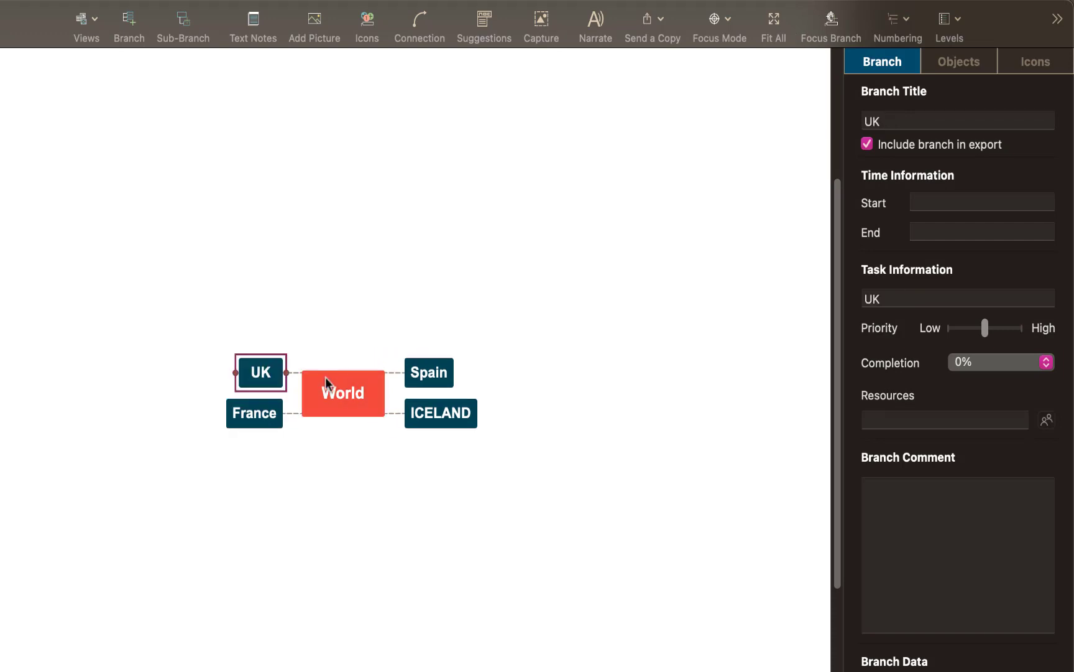
# In the Format Inspector, make World a rounded pill shape with green fill.
pyautogui.click(343, 399)
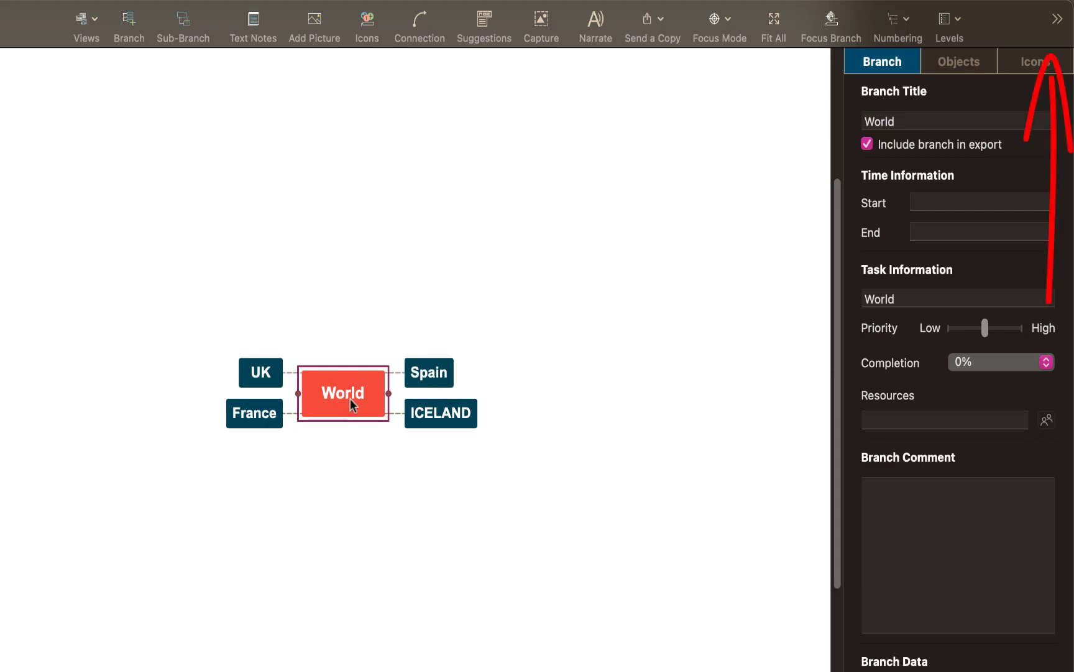
pyautogui.click(1058, 24)
pyautogui.moveTo(1060, 28)
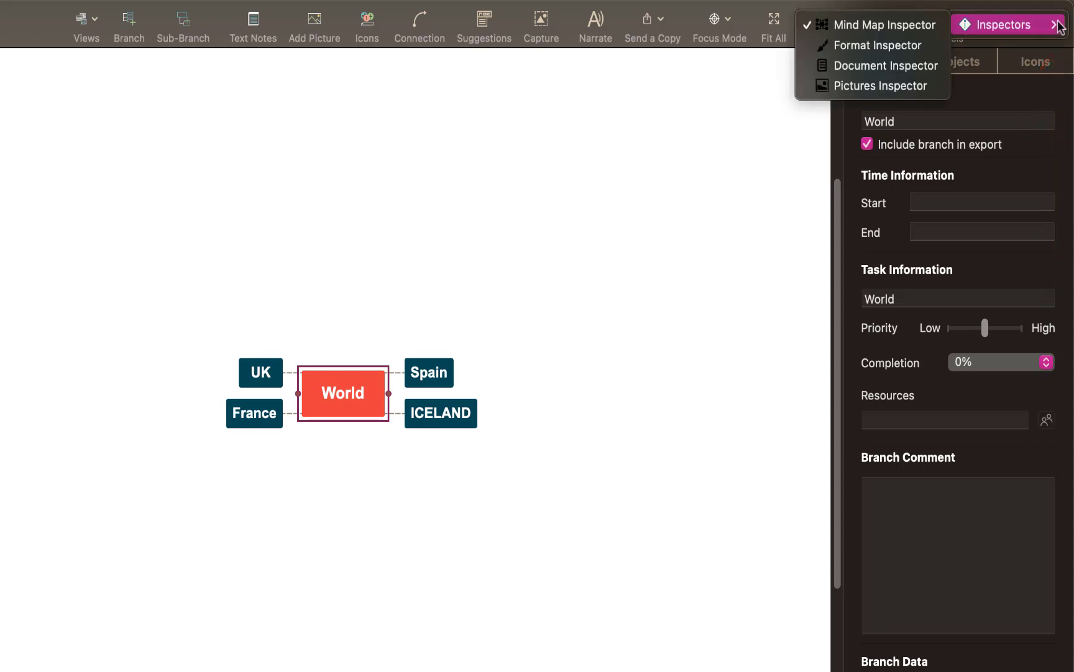
pyautogui.click(912, 45)
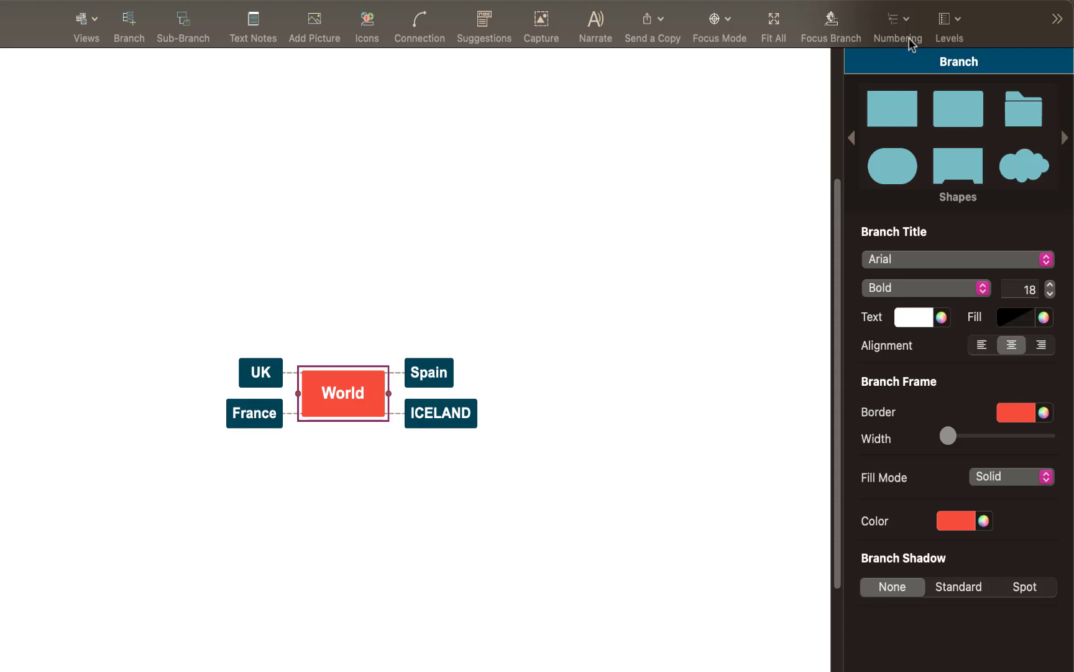
pyautogui.click(891, 169)
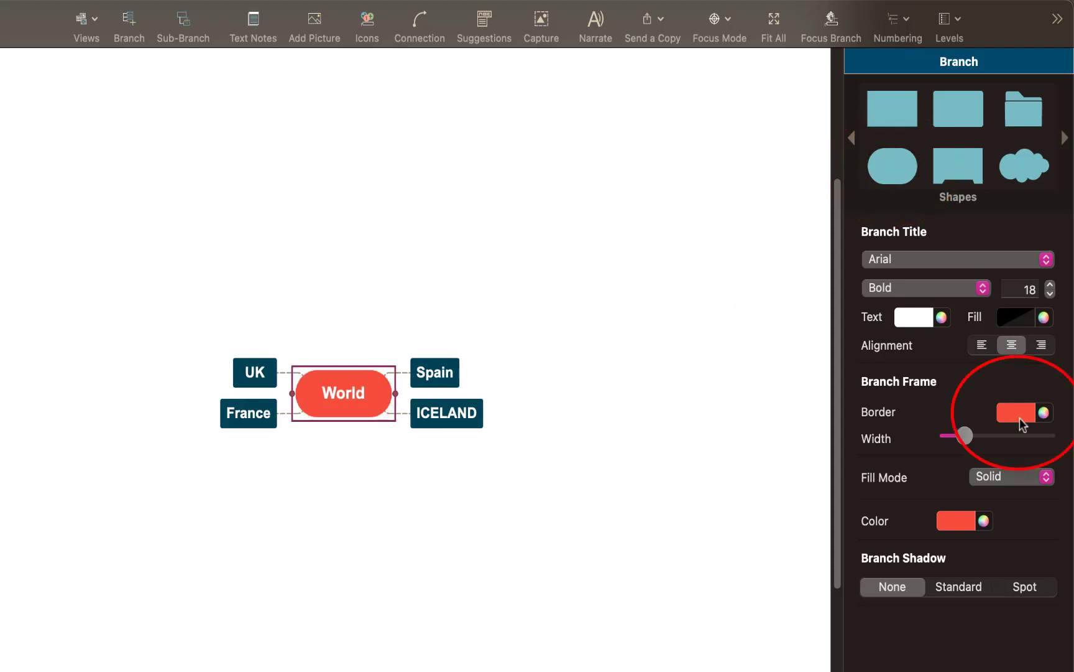
pyautogui.click(958, 522)
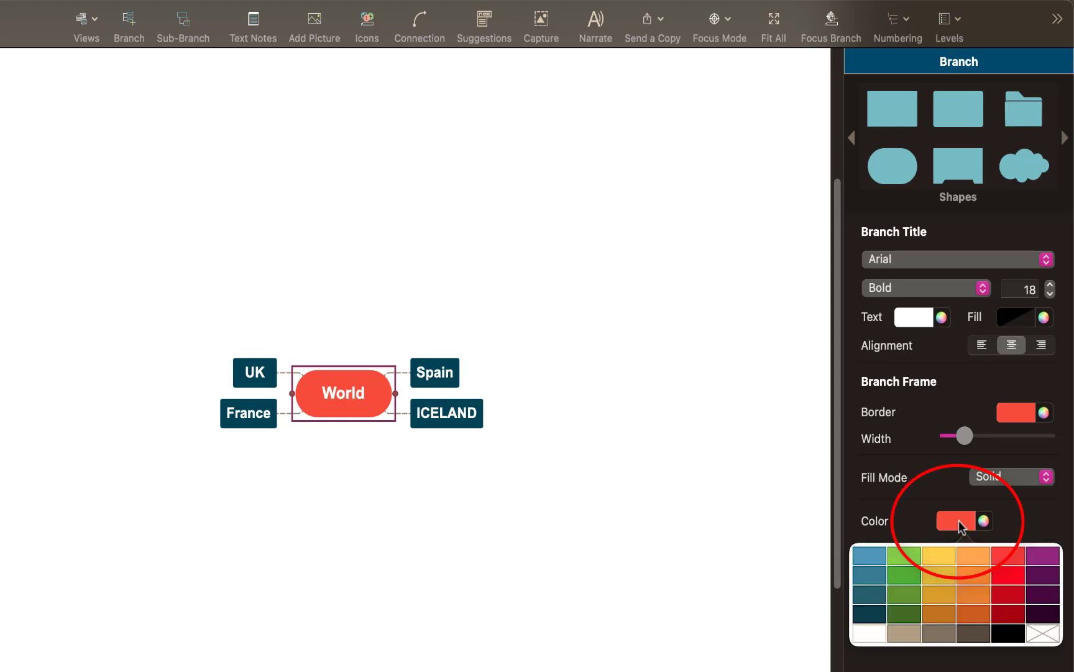
pyautogui.click(903, 584)
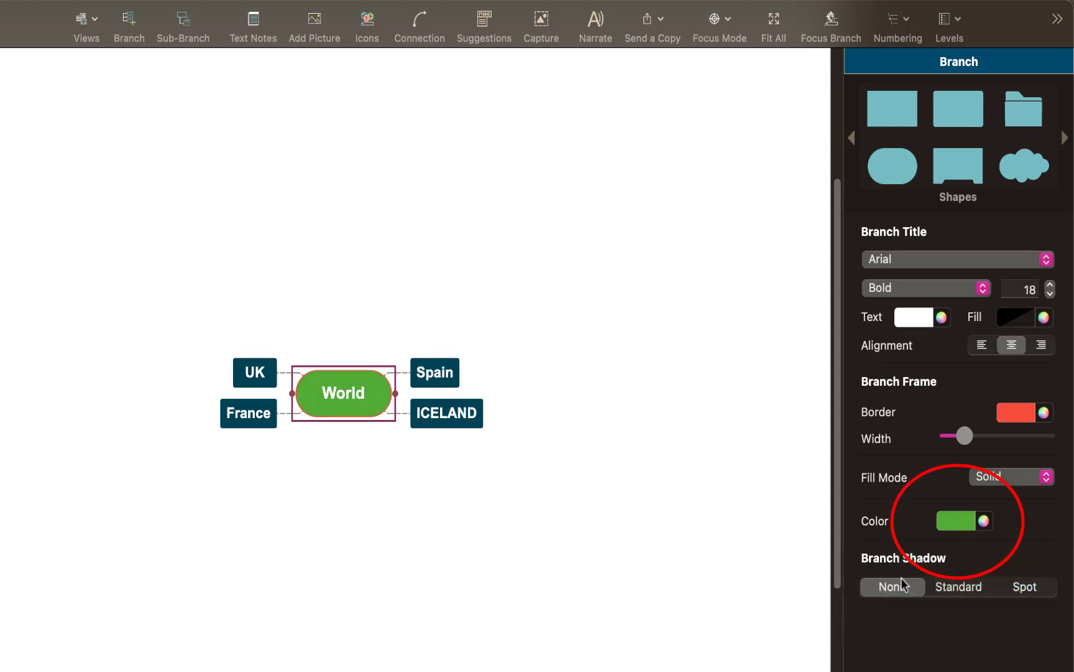
# Give Spain a red fill and a thick black connecting line of width 6.0.
pyautogui.click(427, 376)
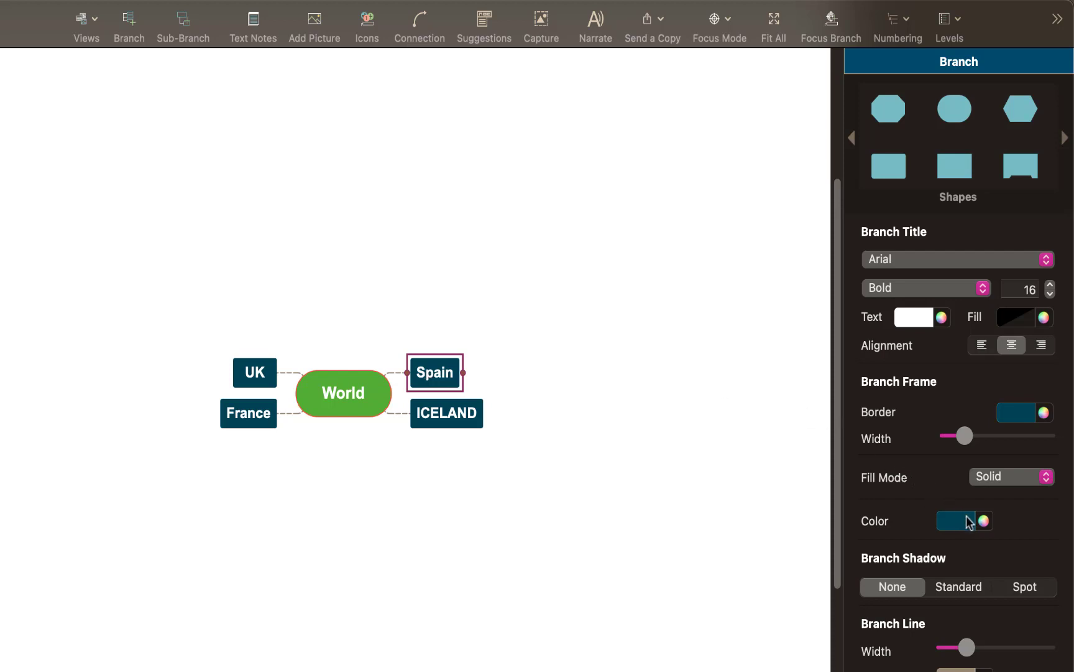
pyautogui.click(968, 521)
pyautogui.click(1009, 587)
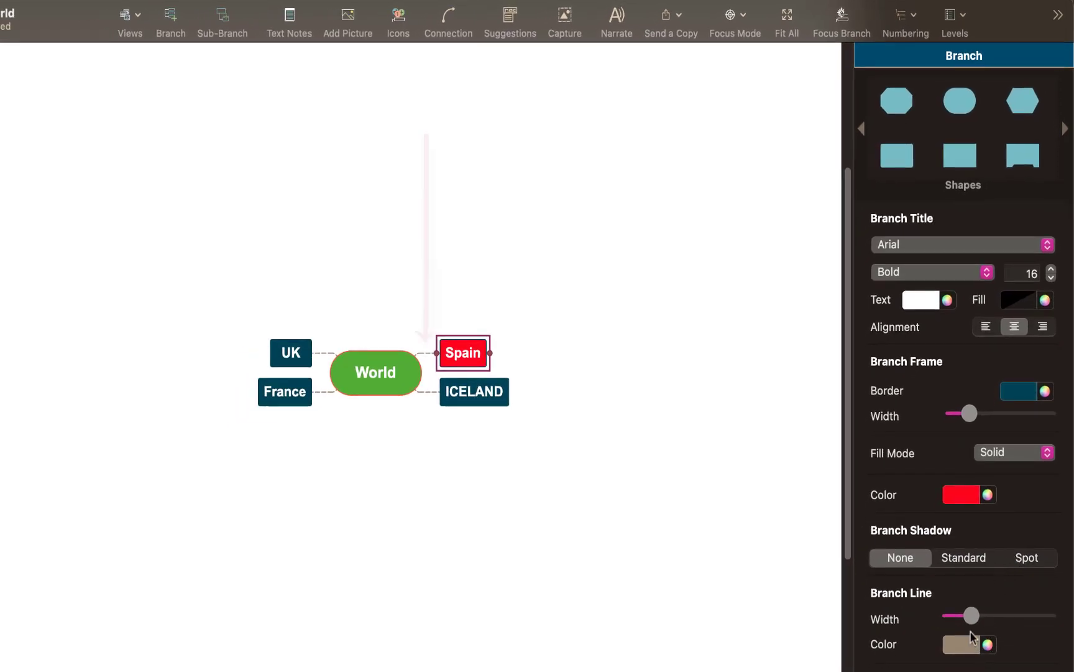
pyautogui.moveTo(973, 617); pyautogui.dragTo(1063, 622)
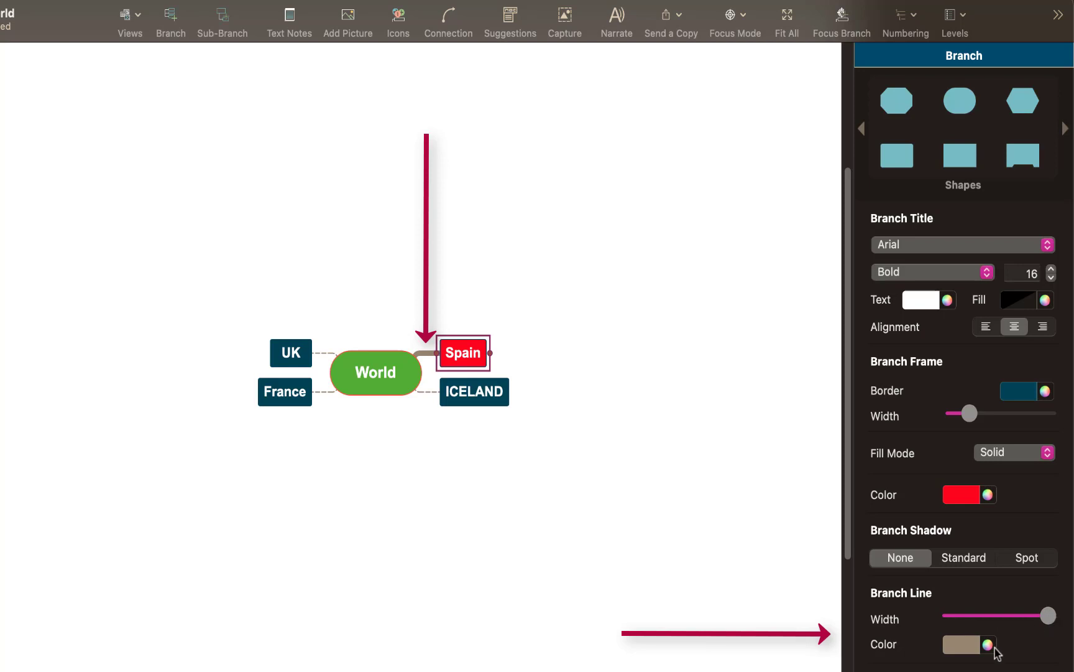
pyautogui.click(973, 645)
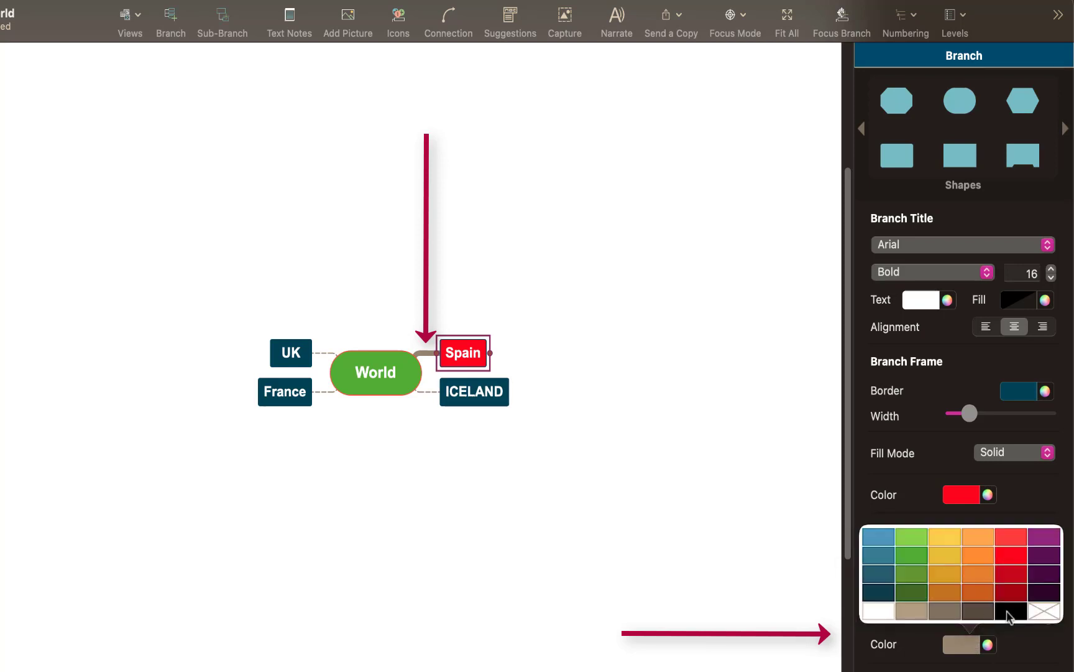
pyautogui.click(1009, 613)
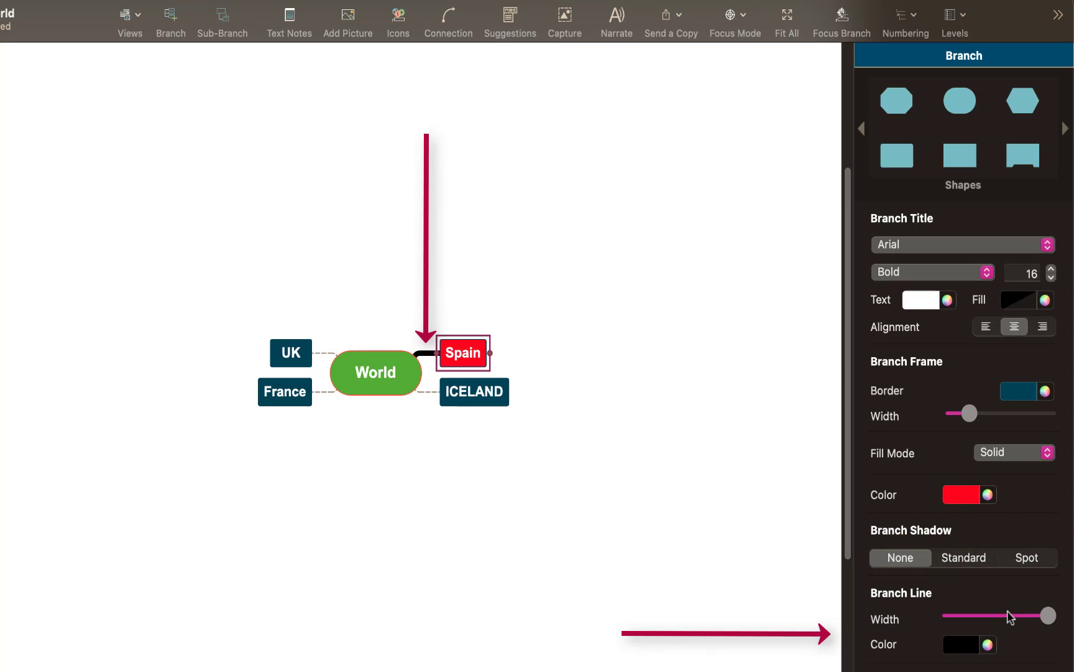
# Apply a Spot shadow to the Spain topic.
pyautogui.moveTo(1009, 616)
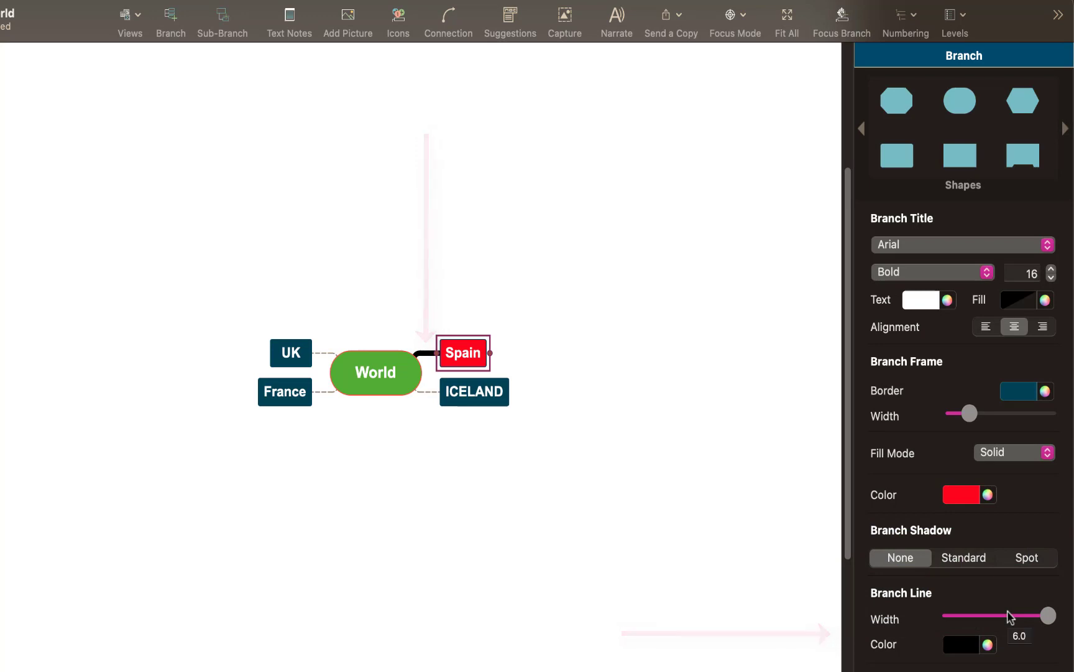
pyautogui.click(971, 562)
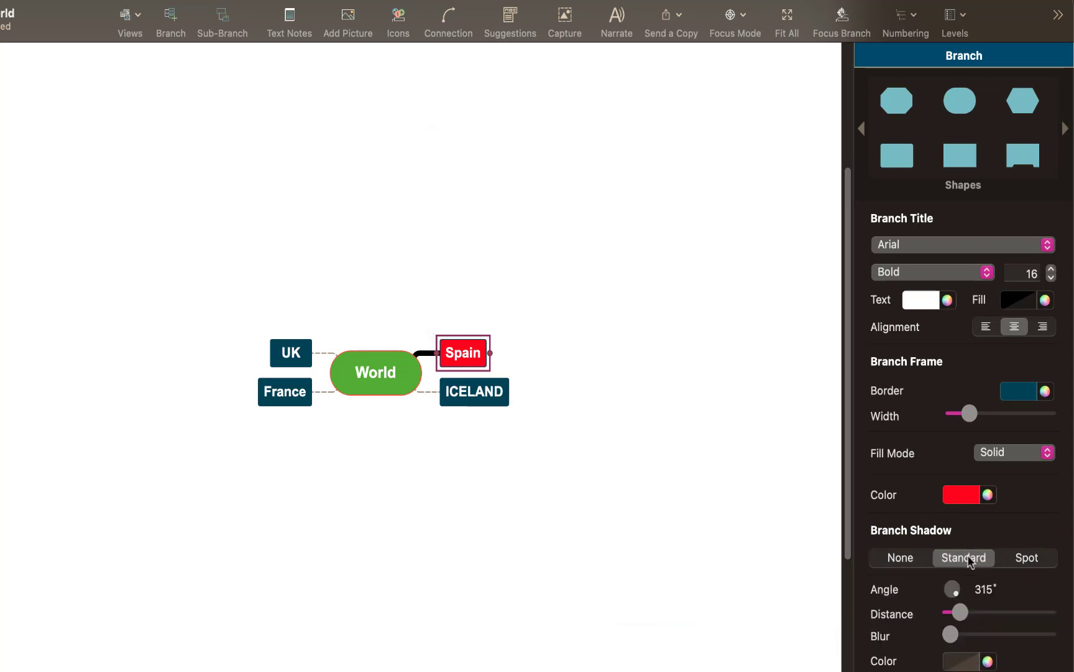
pyautogui.click(1025, 557)
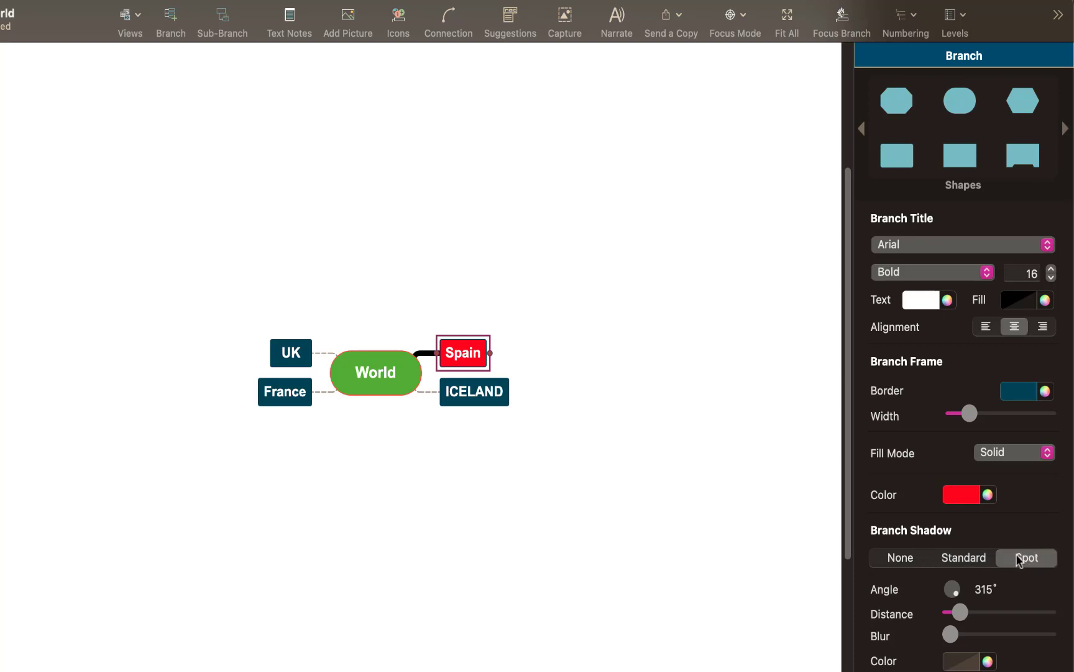
pyautogui.click(724, 529)
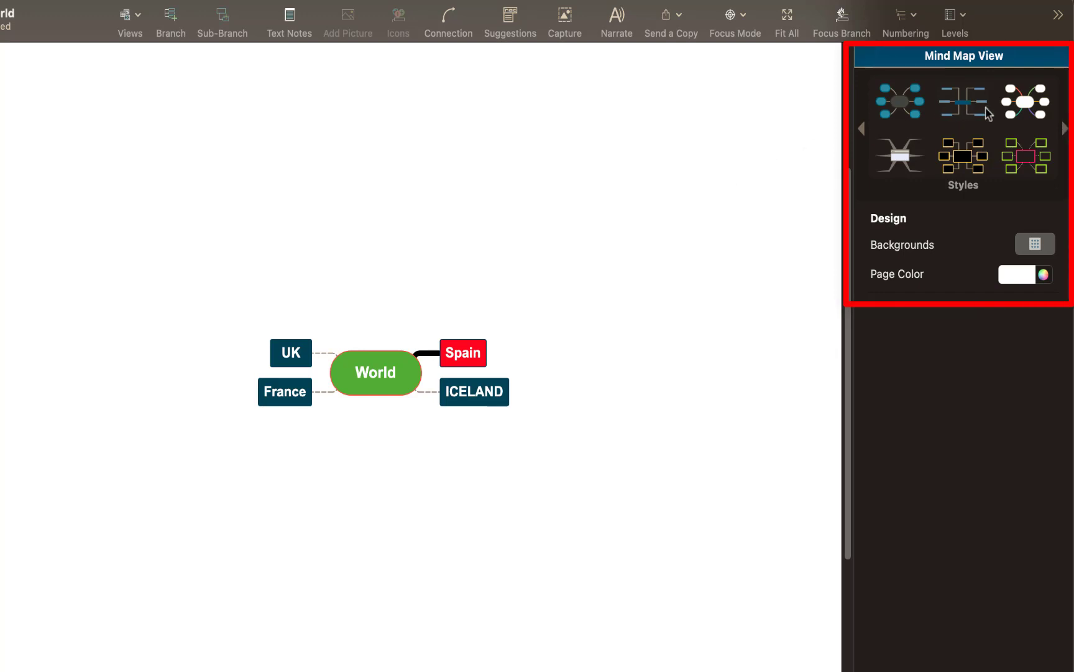
# Try the dark boxed and green boxed map styles, settling on the tree style.
pyautogui.click(956, 107)
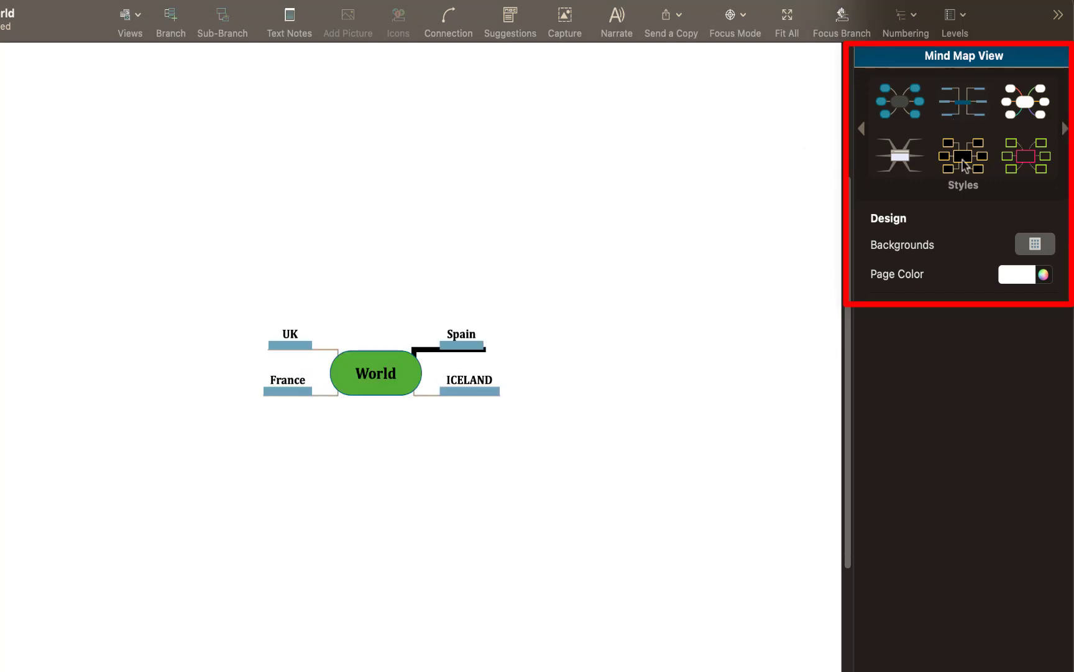
pyautogui.click(964, 161)
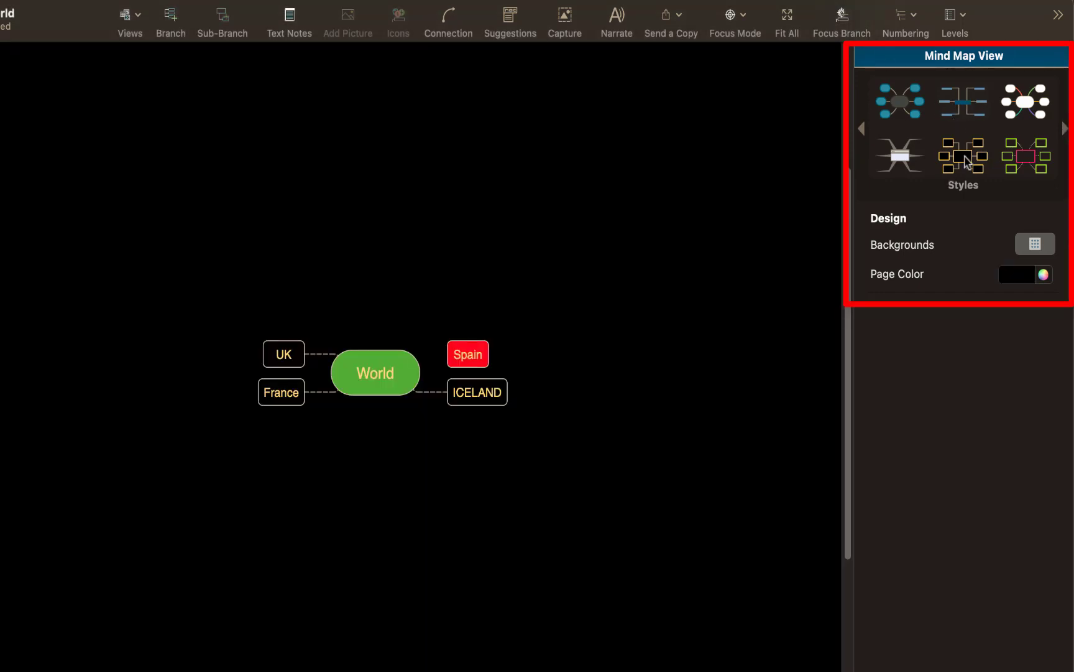
pyautogui.click(1026, 161)
pyautogui.click(959, 99)
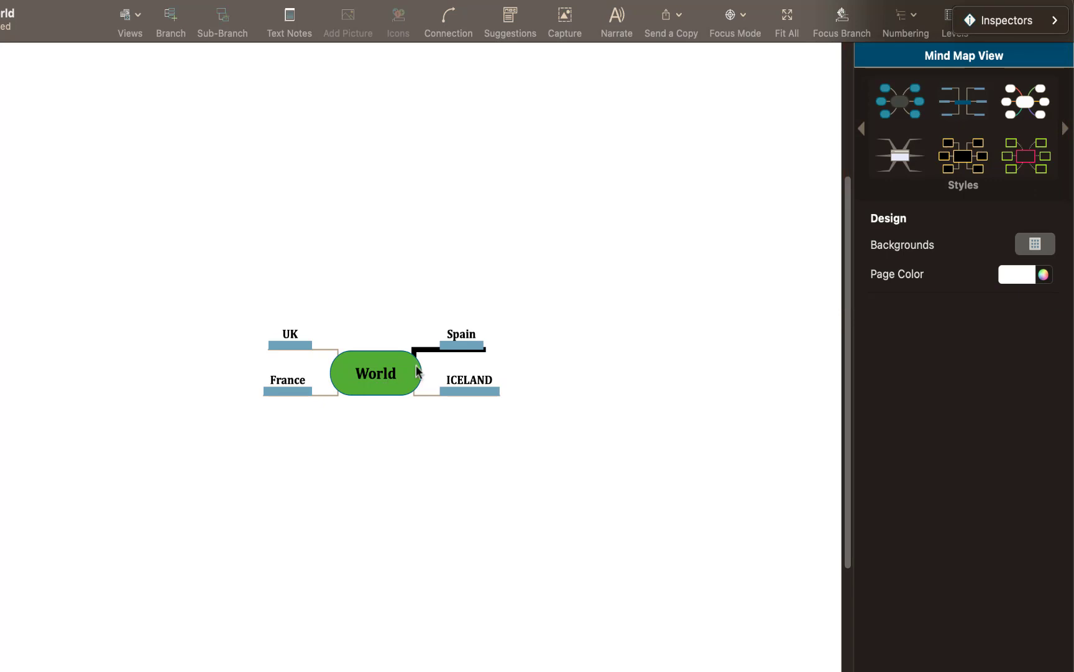
pyautogui.click(457, 348)
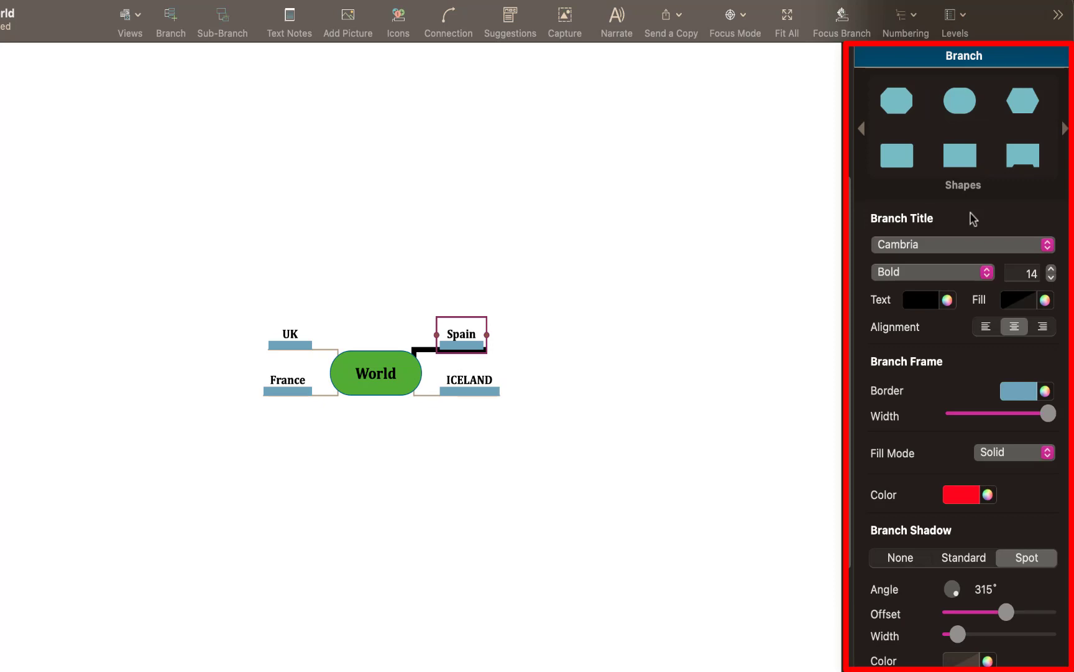
# Search the picture library for SPAIN and place the Spanish flag on the Spain topic.
pyautogui.click(1058, 16)
pyautogui.moveTo(1057, 22)
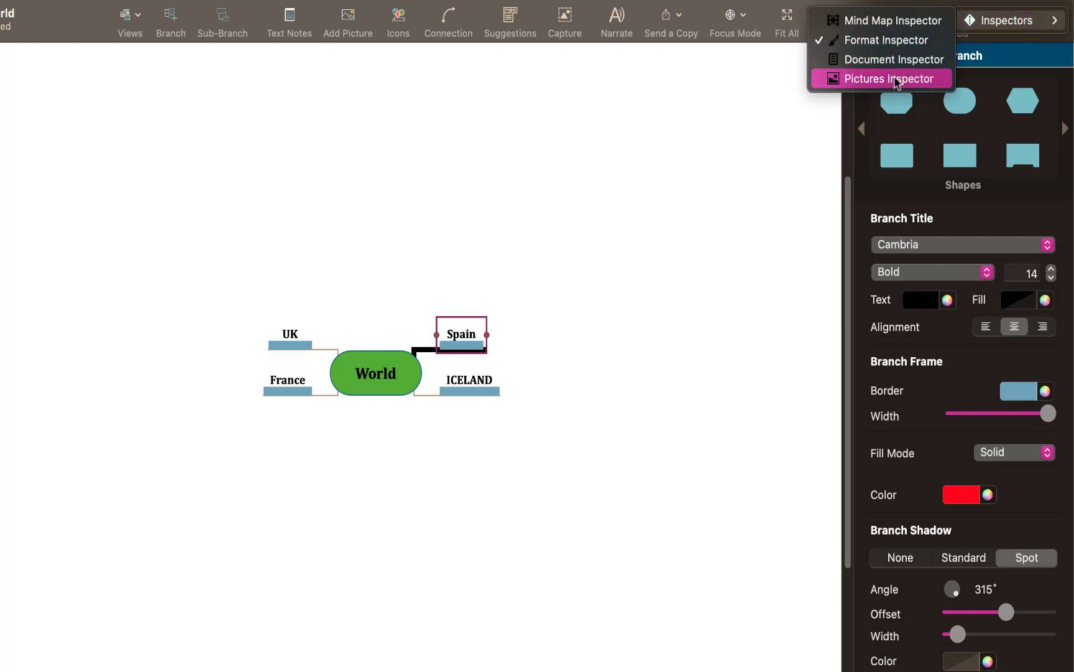
pyautogui.click(895, 78)
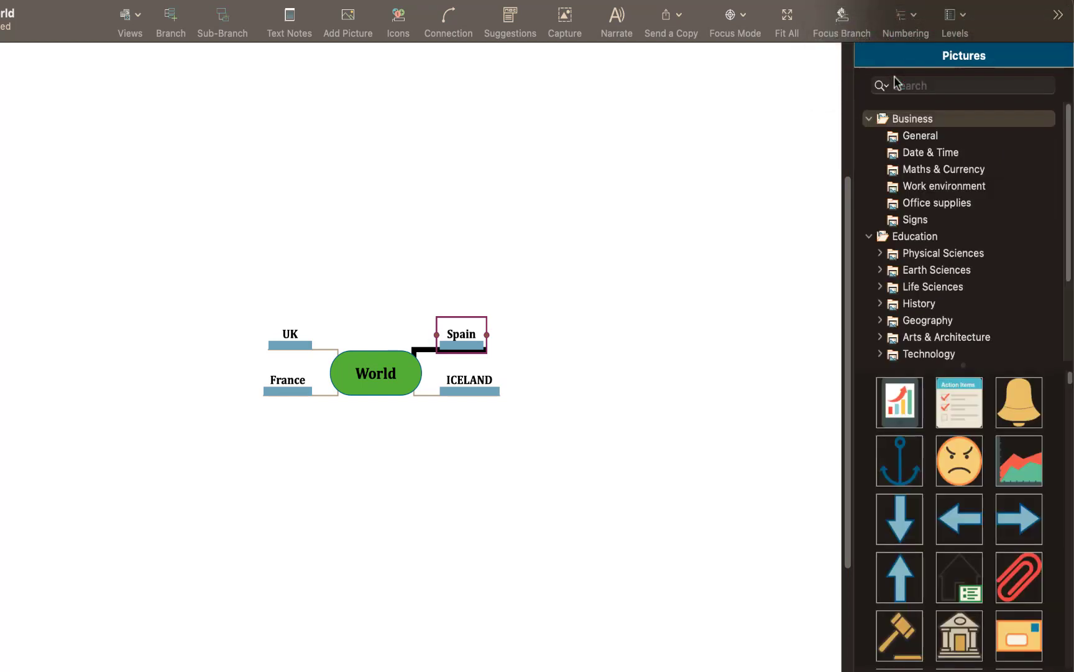
pyautogui.click(905, 87)
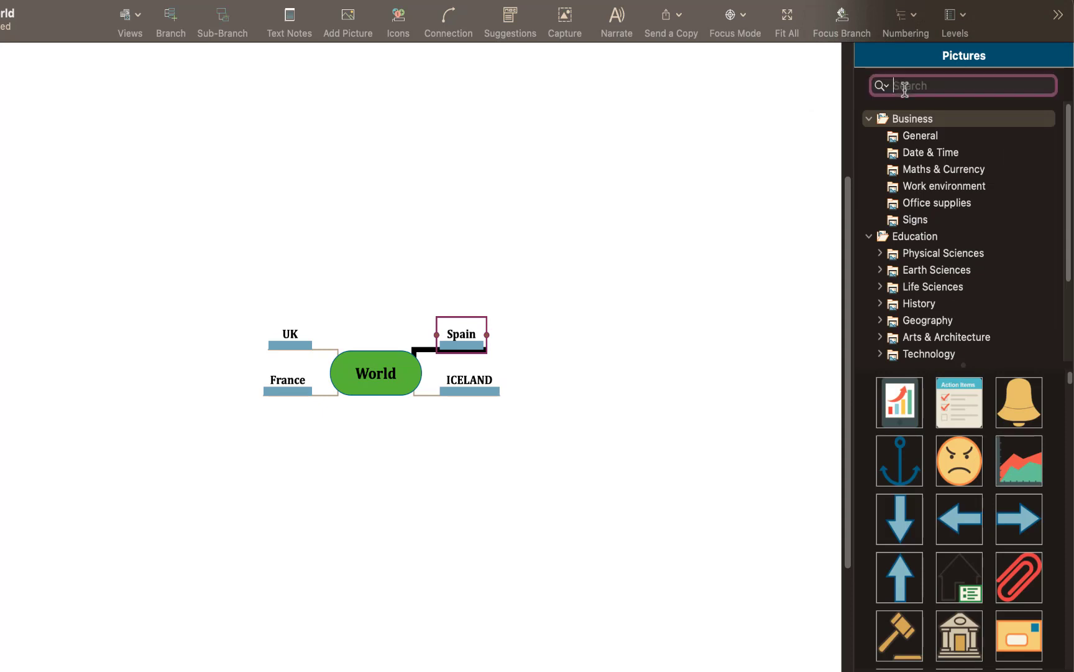
pyautogui.write('SPAIN')
pyautogui.press('Return')
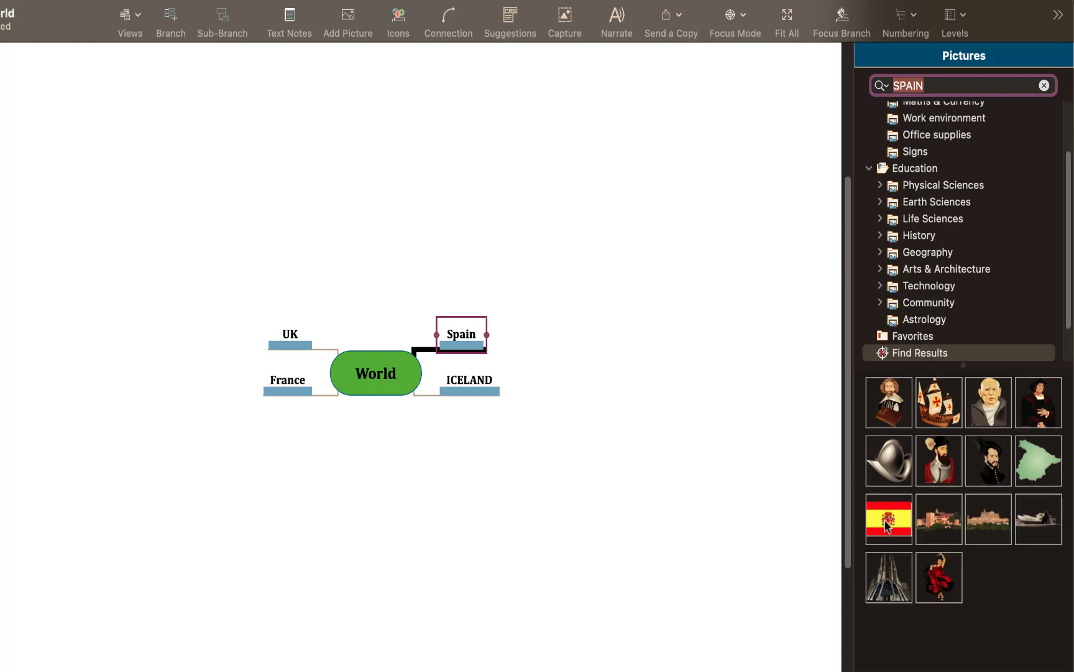
pyautogui.moveTo(887, 525); pyautogui.dragTo(464, 339)
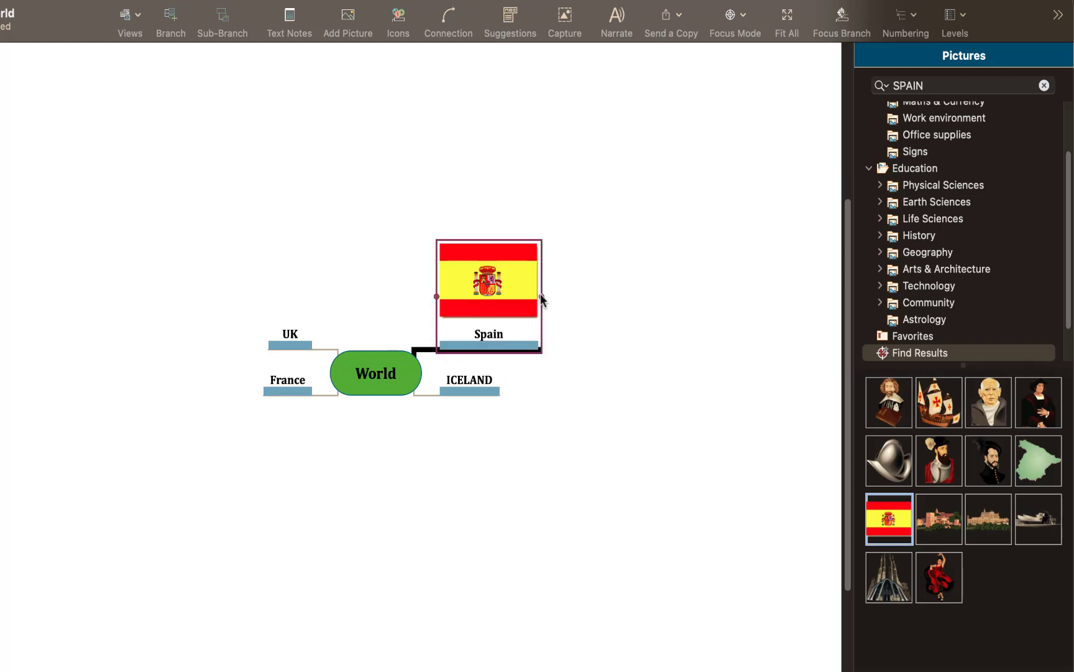
pyautogui.click(568, 298)
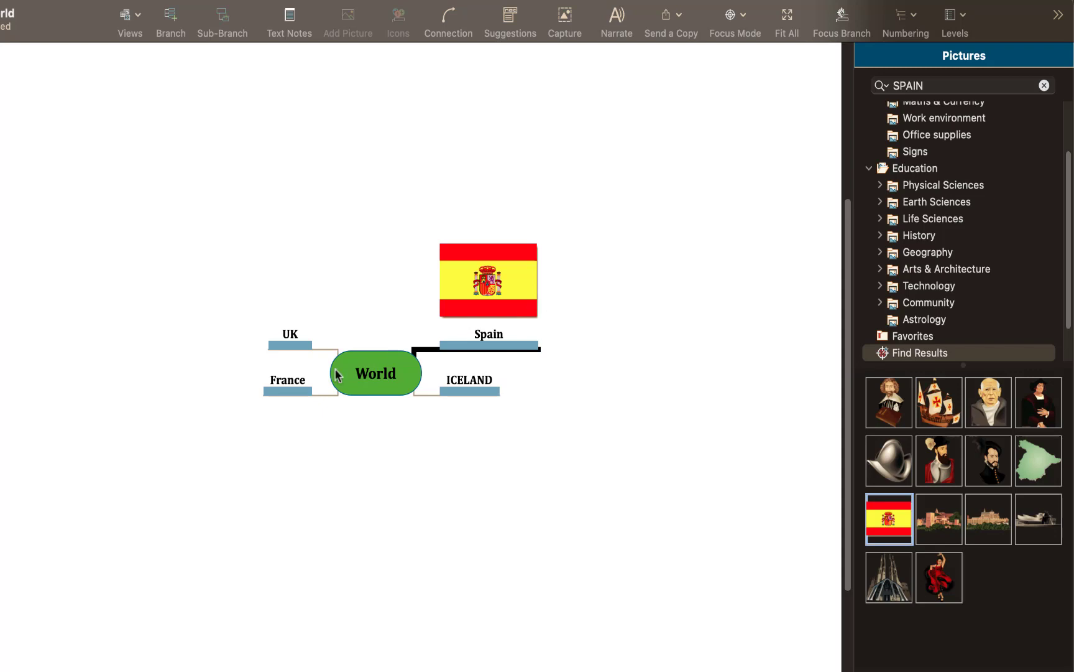
# Add a sub-topic named Madrid under Spain.
pyautogui.click(490, 347)
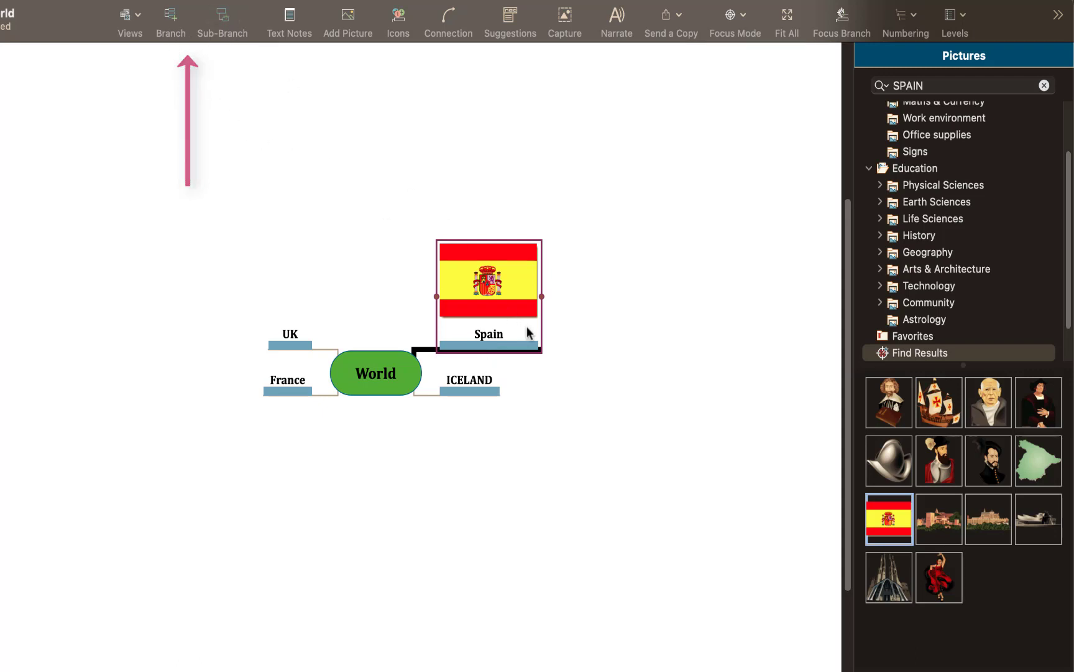
pyautogui.press('Tab')
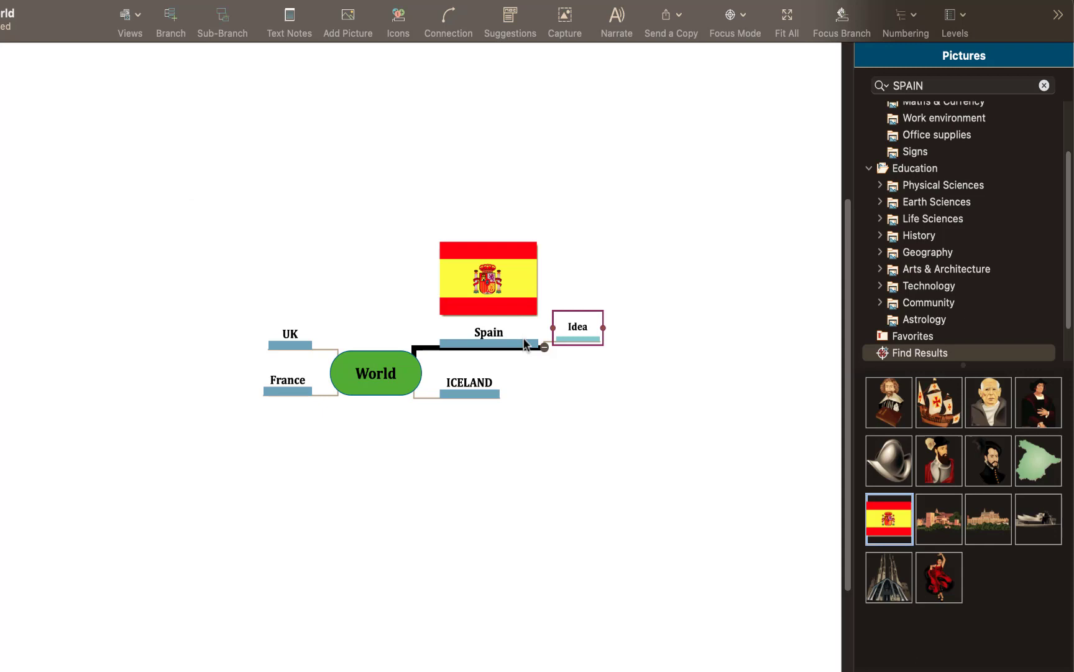
pyautogui.doubleClick(578, 326)
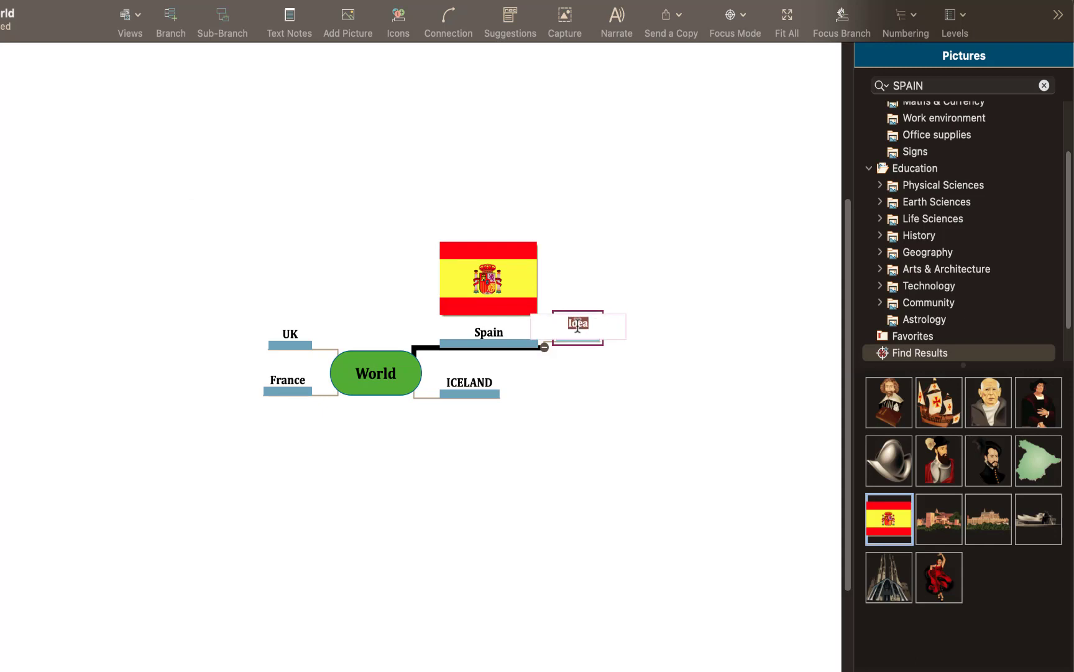
pyautogui.write('Madrid')
pyautogui.click(616, 376)
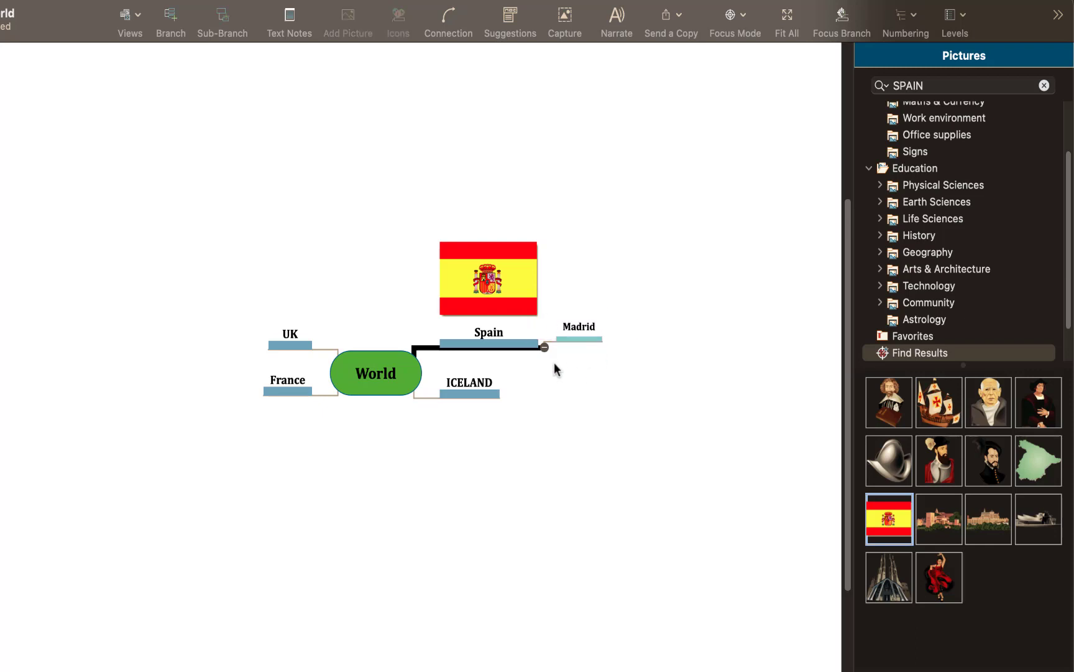
# Add a second Spain sub-topic named Barcelona.
pyautogui.click(542, 345)
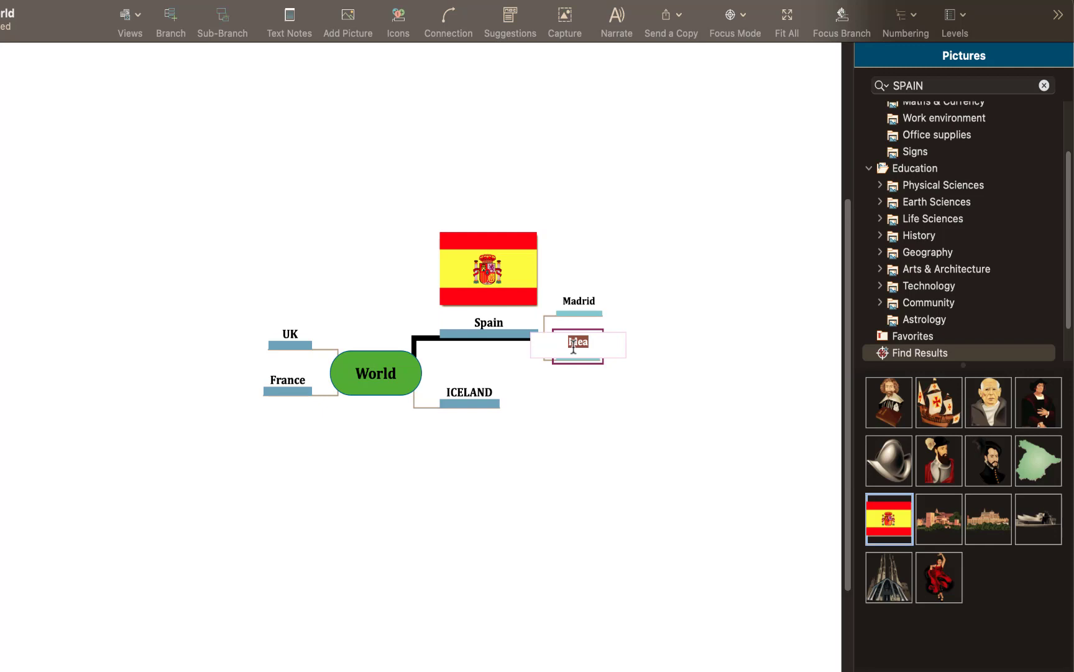
pyautogui.write('Barcelona')
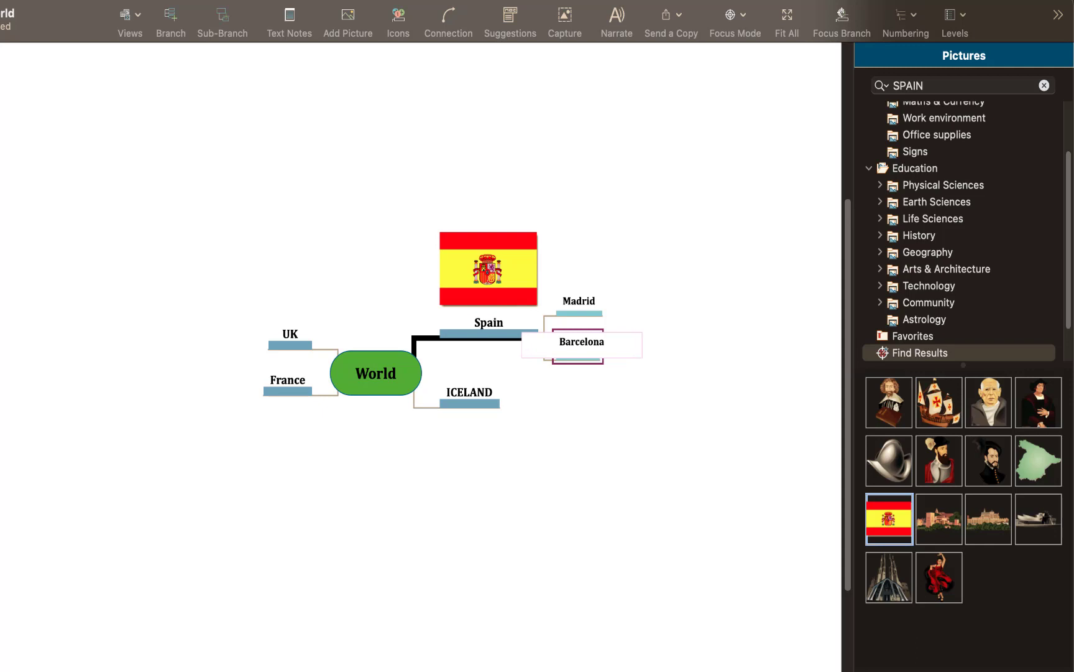
pyautogui.click(607, 403)
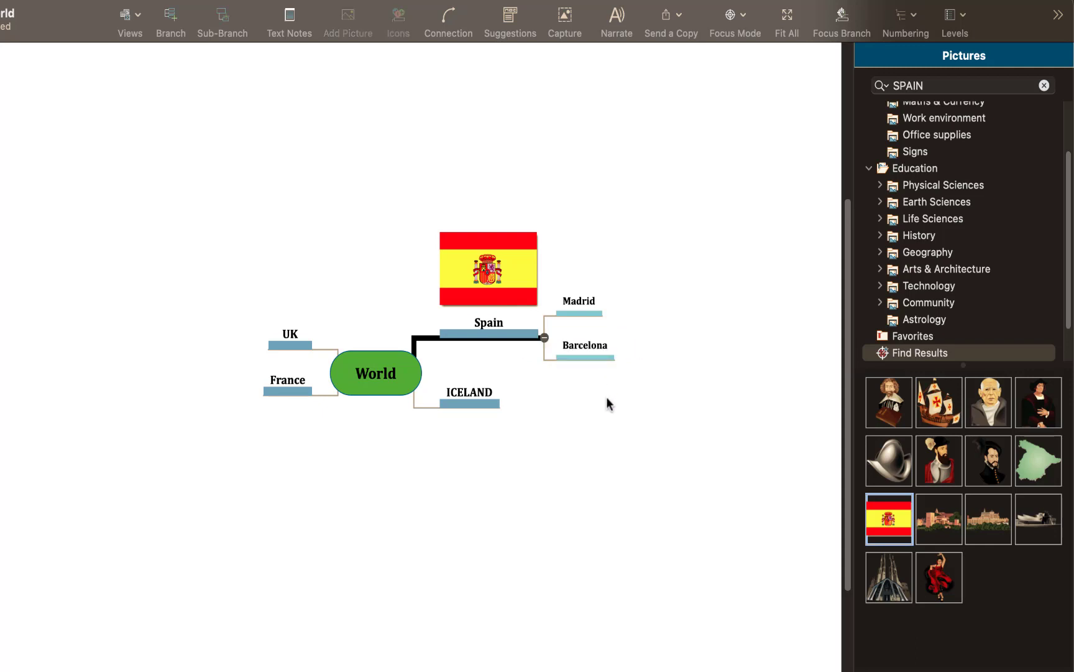
# Through Madrid's right-click menu, attach the Cognitive file from the Documents folder.
pyautogui.click(578, 311)
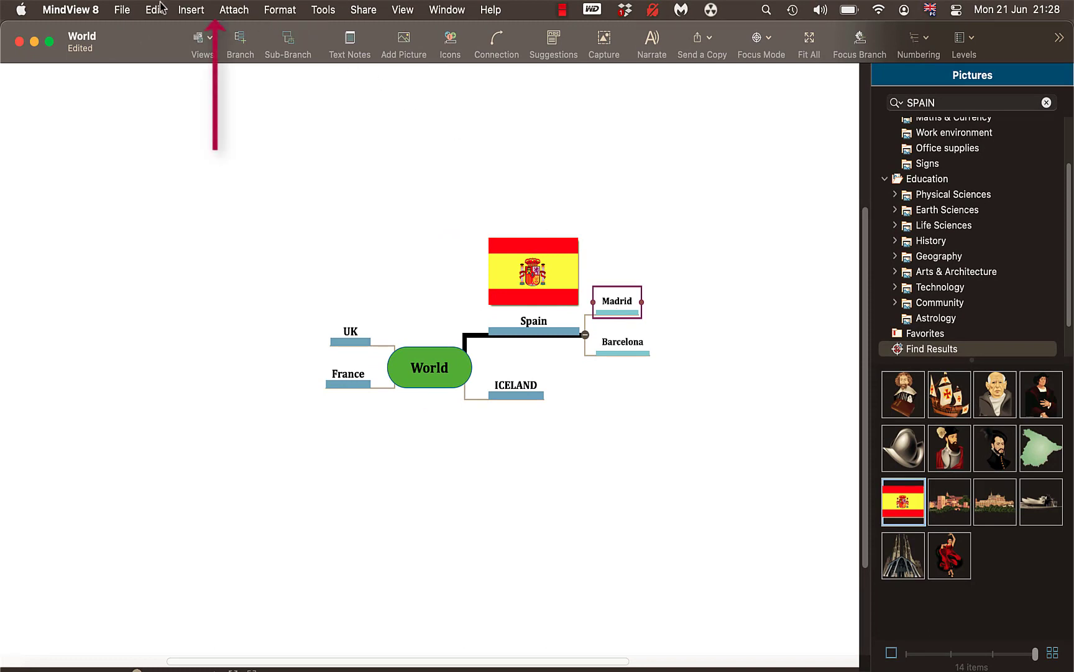
pyautogui.click(225, 8)
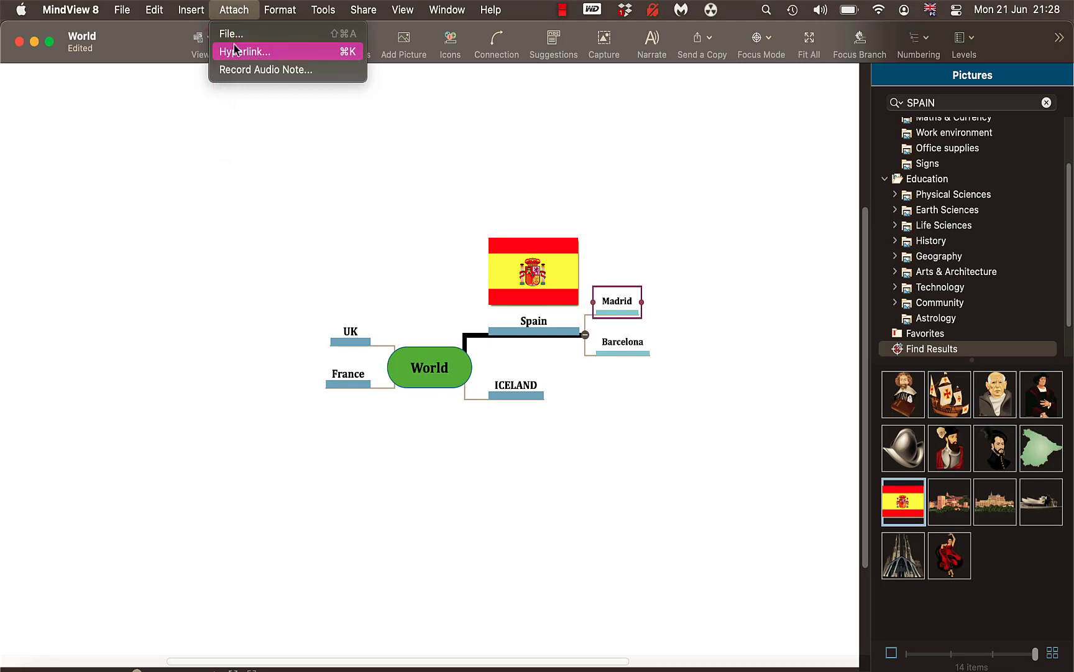
pyautogui.click(586, 222)
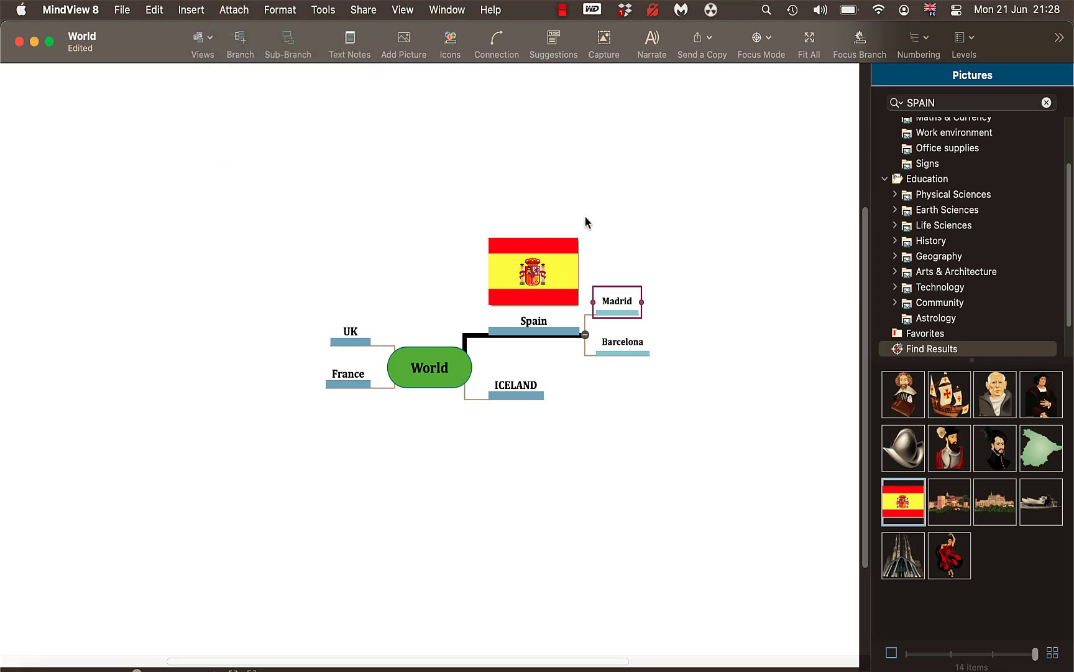
pyautogui.rightClick(618, 306)
pyautogui.moveTo(641, 311)
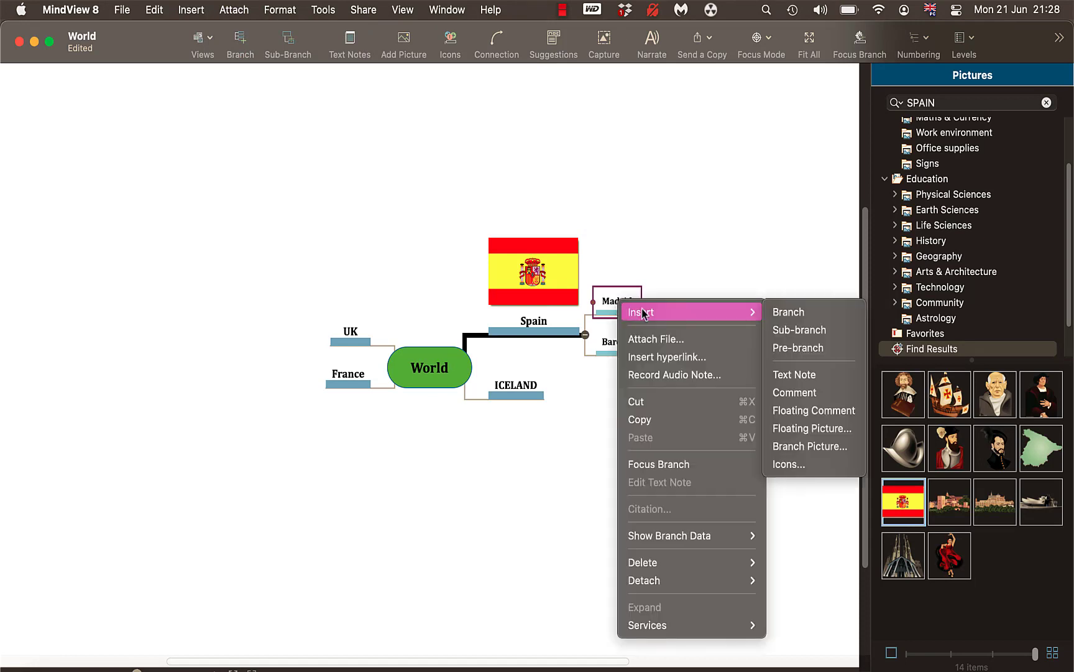
pyautogui.click(665, 339)
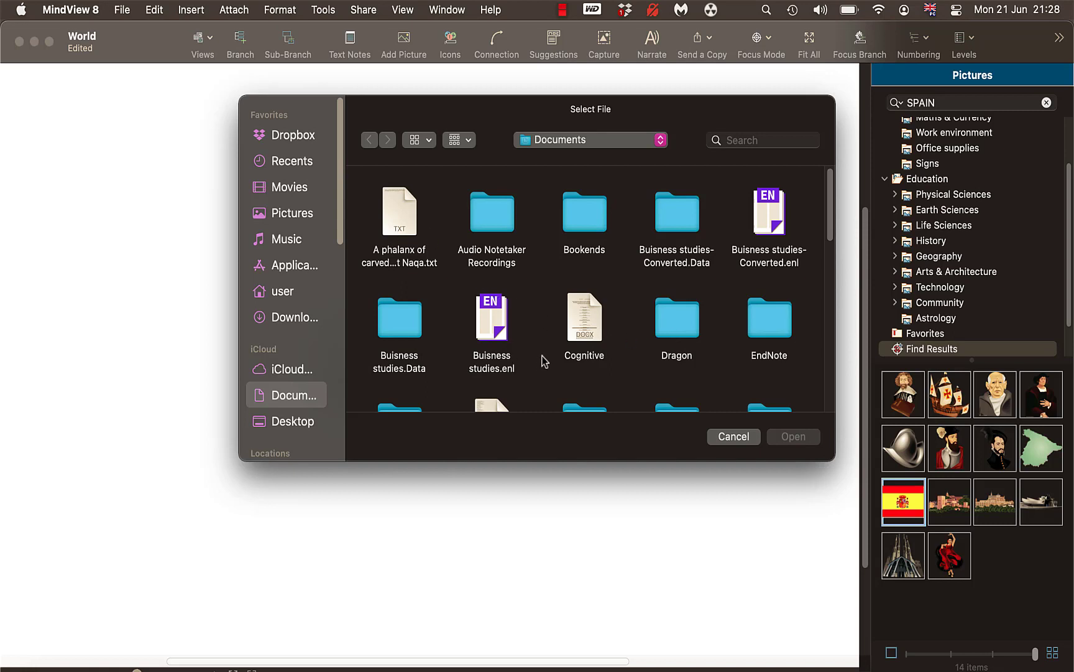
pyautogui.doubleClick(584, 320)
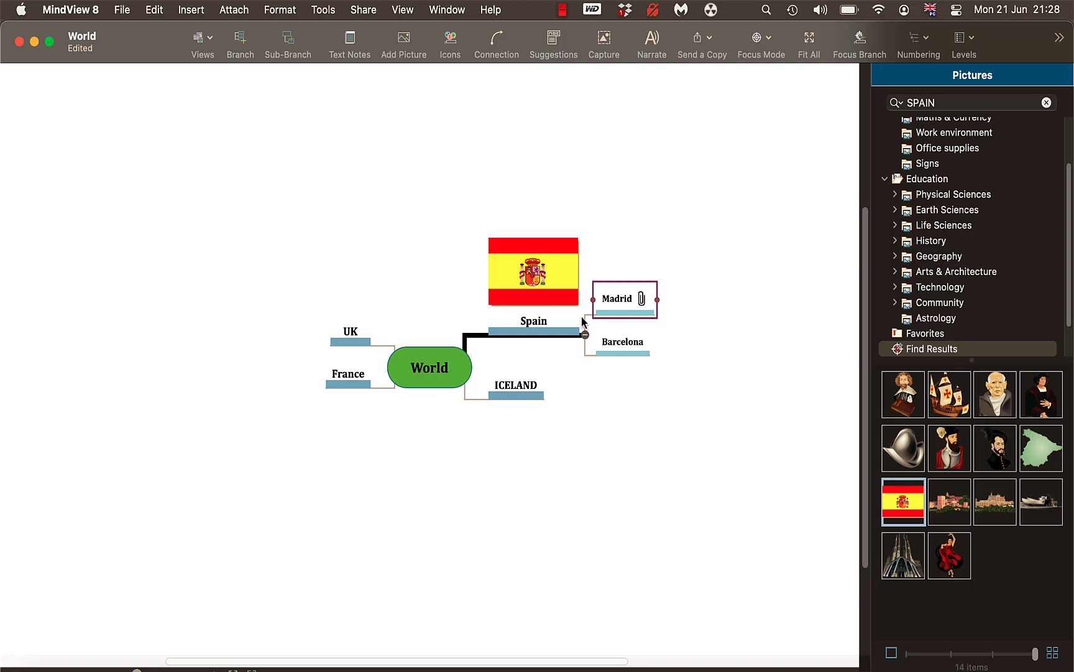
pyautogui.moveTo(641, 300)
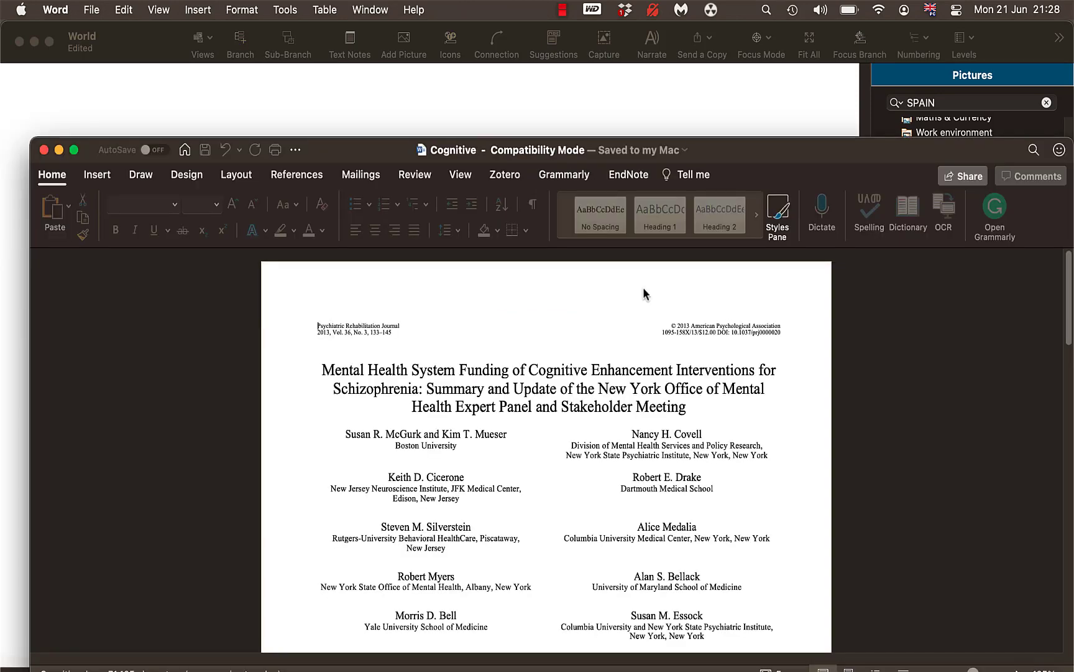
pyautogui.click(44, 150)
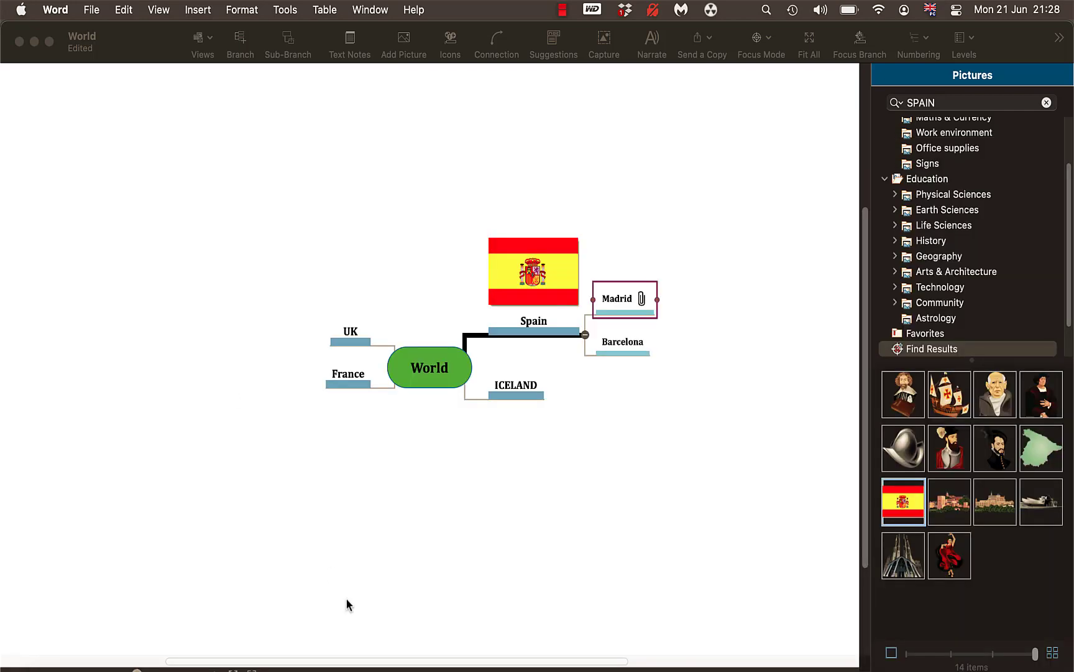
# In Safari, Google 'madrid' and open the Madrid Wikipedia article.
pyautogui.click(411, 660)
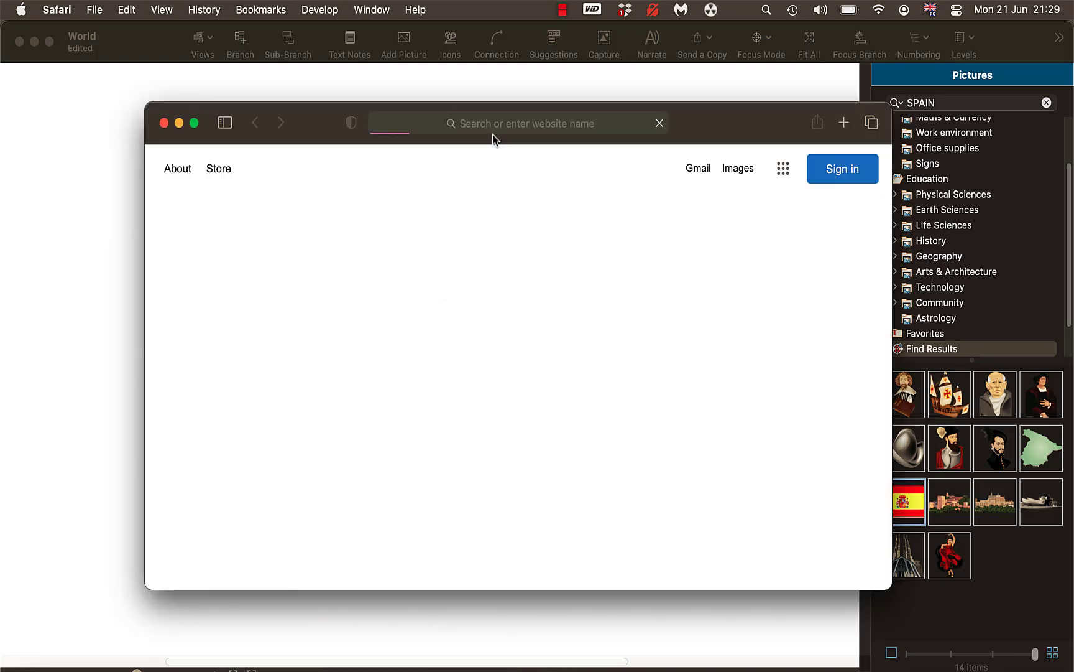
pyautogui.click(378, 354)
pyautogui.write('m')
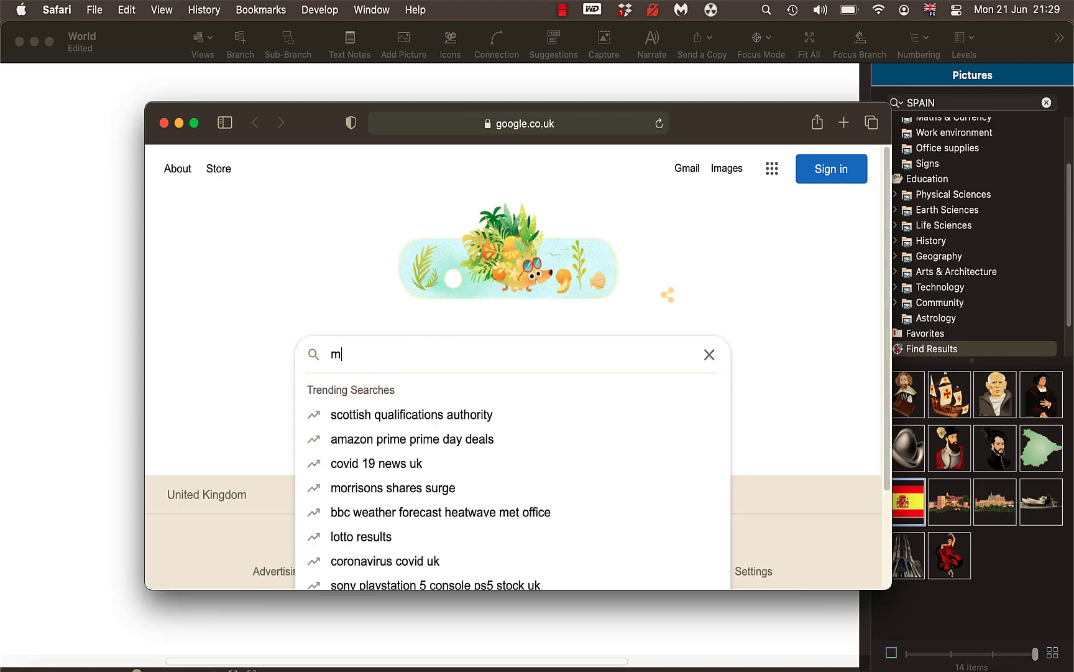
pyautogui.write('adrid')
pyautogui.press('Return')
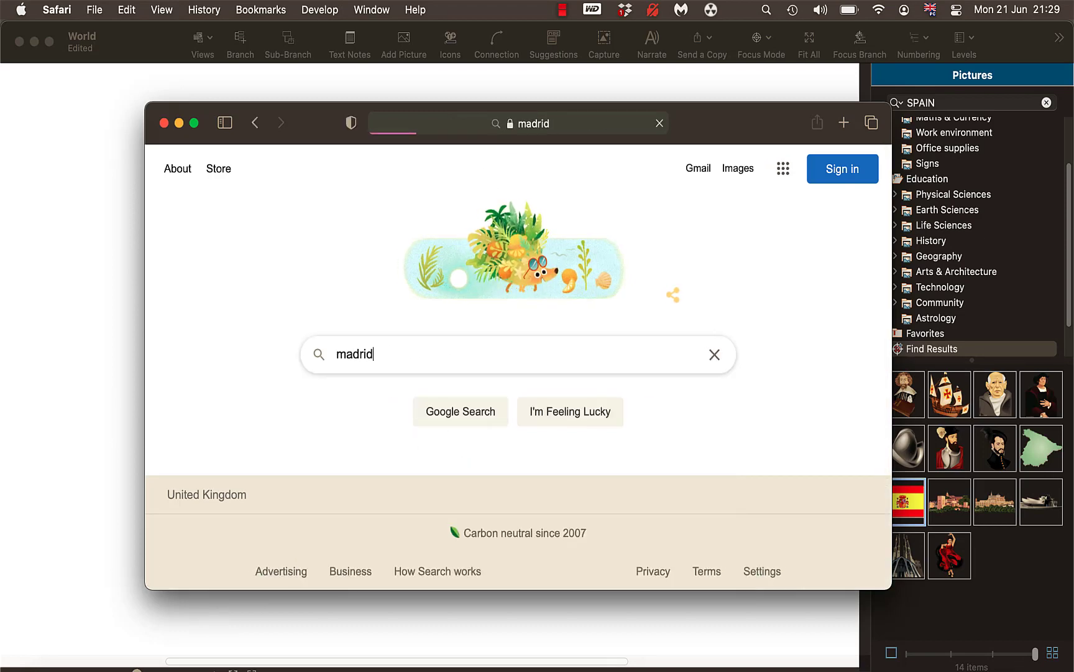
pyautogui.scroll(-10, 372, 283)
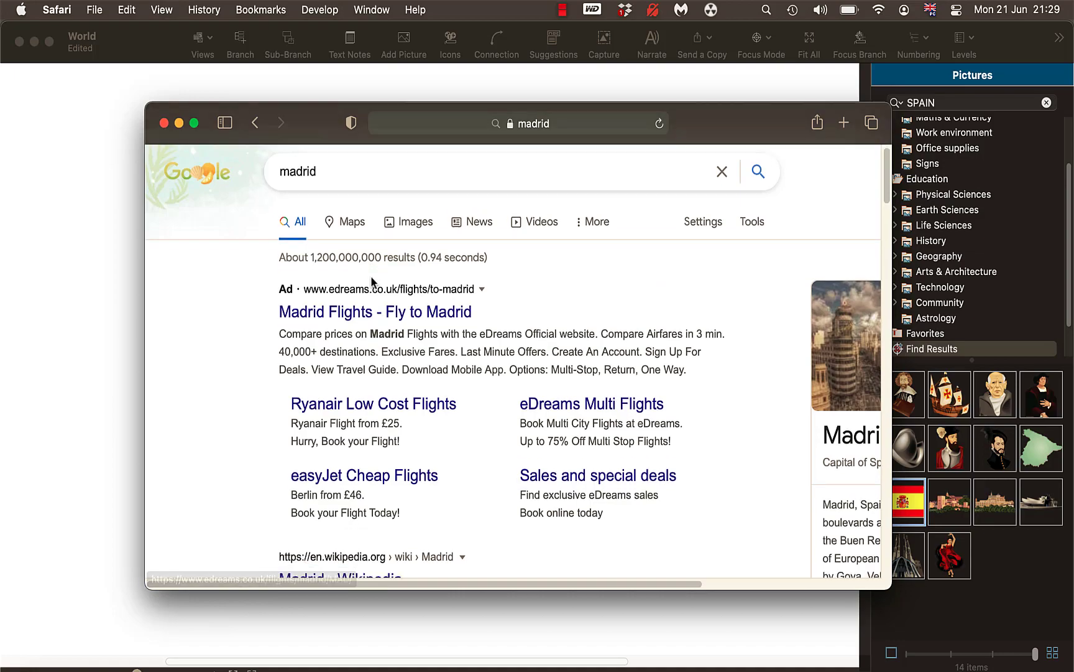
pyautogui.scroll(-10, 371, 283)
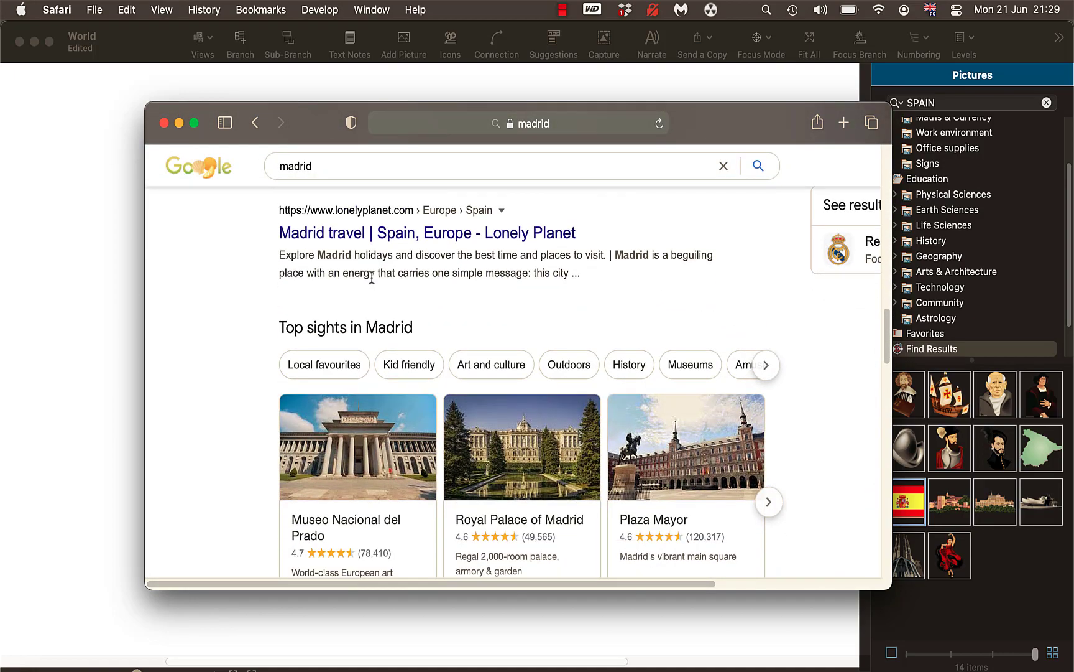
pyautogui.press('super+bracketleft')
pyautogui.scroll(-5, 372, 278)
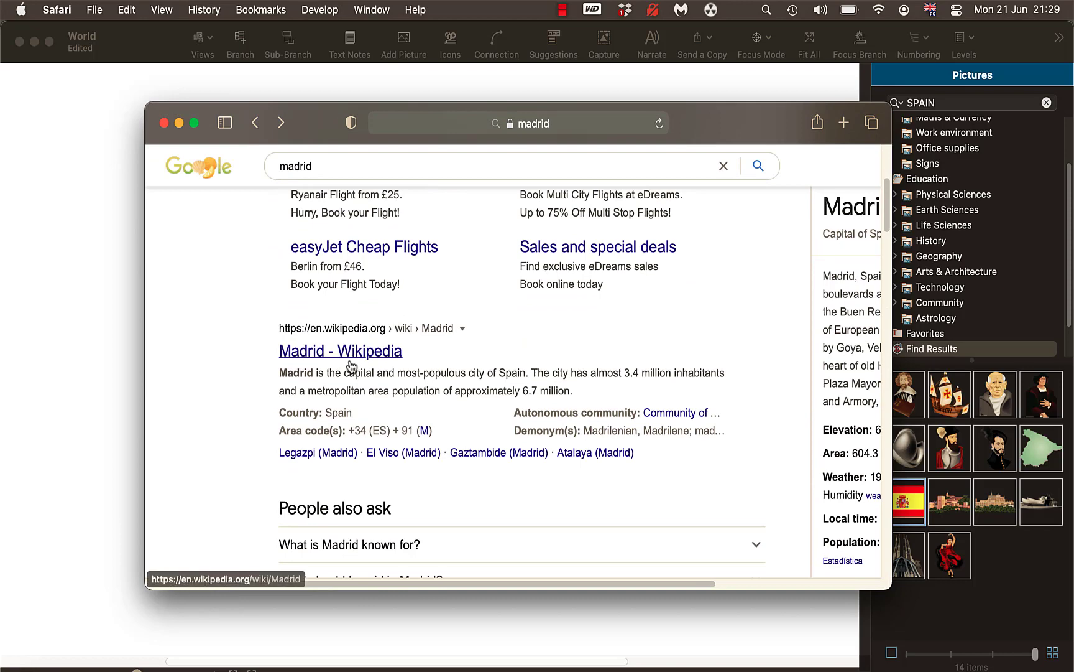
pyautogui.click(351, 365)
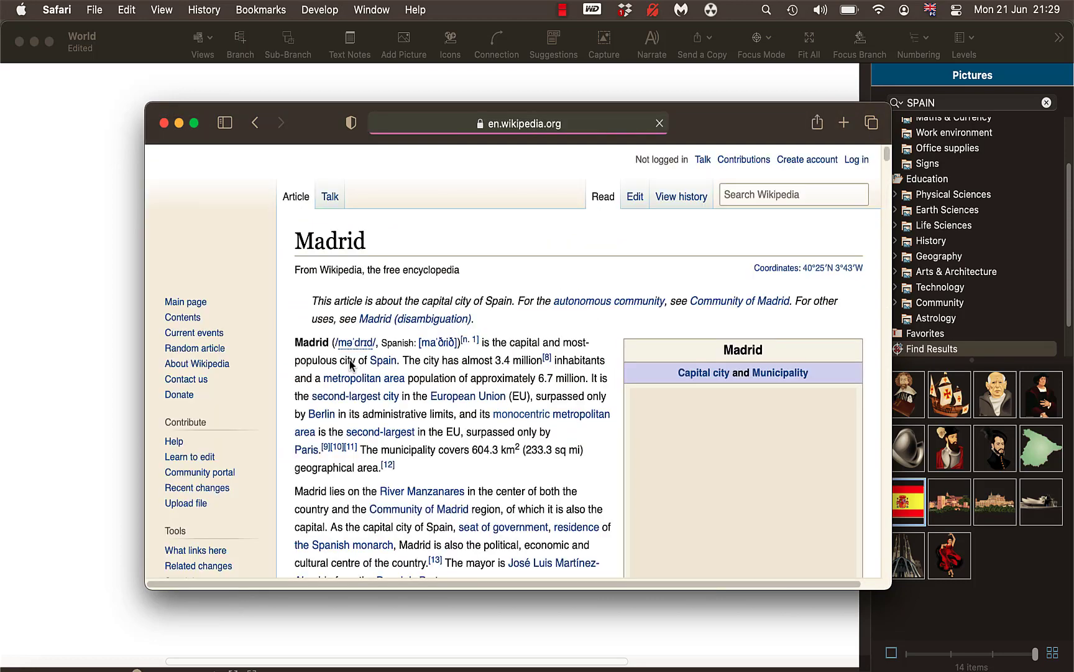
# Copy the Madrid article's web address and return to the World mind map.
pyautogui.click(515, 124)
pyautogui.click(515, 124)
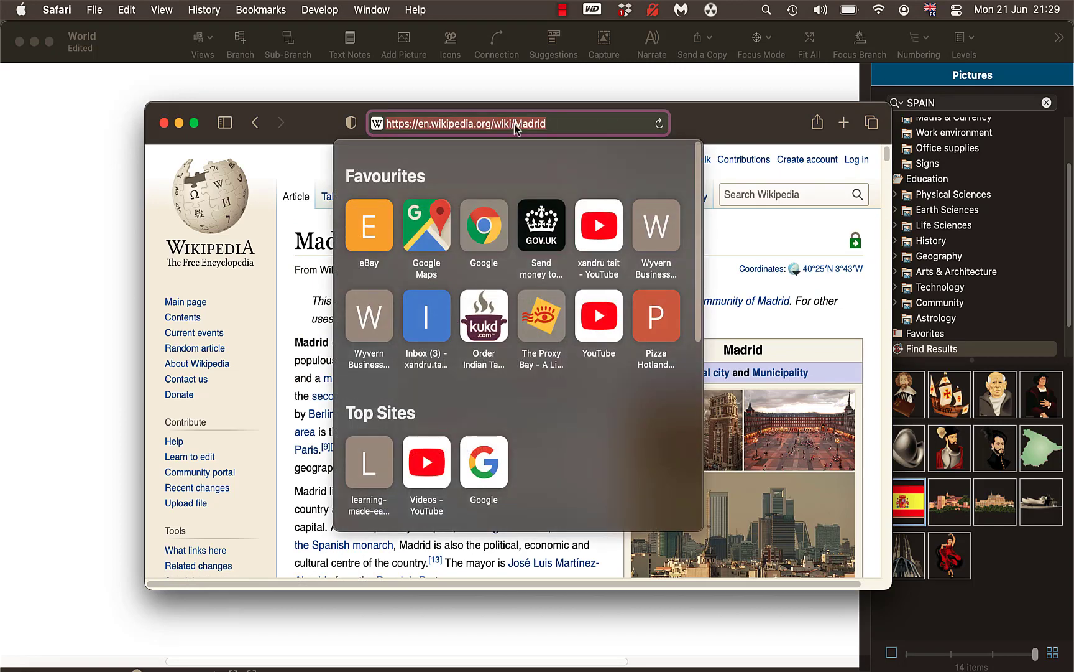
pyautogui.rightClick(515, 124)
pyautogui.click(534, 150)
pyautogui.click(73, 337)
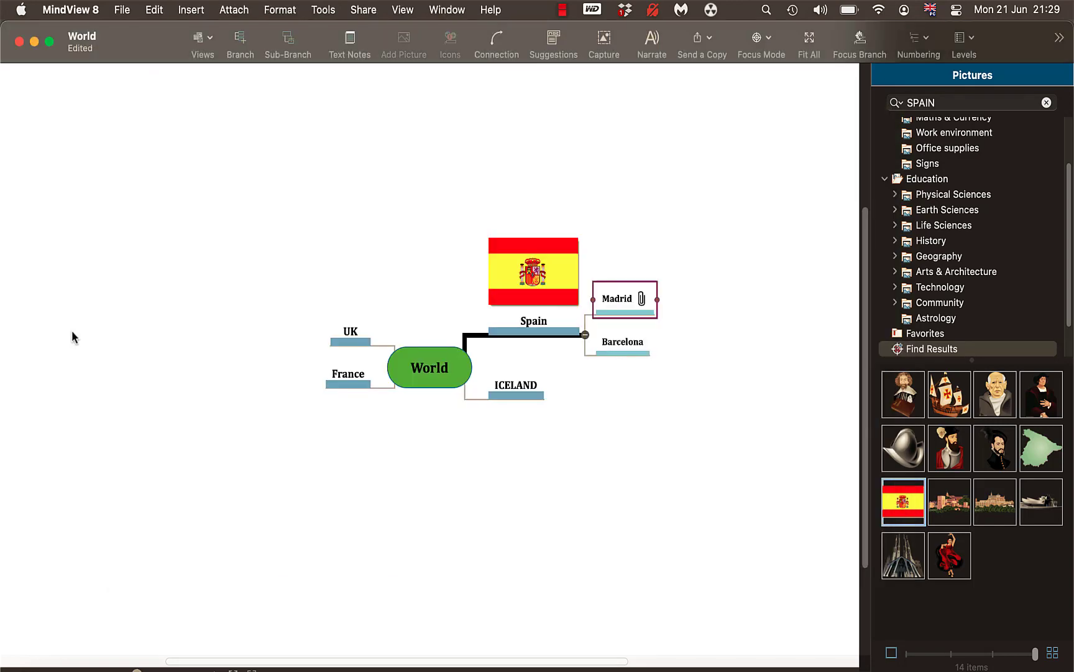
pyautogui.click(624, 307)
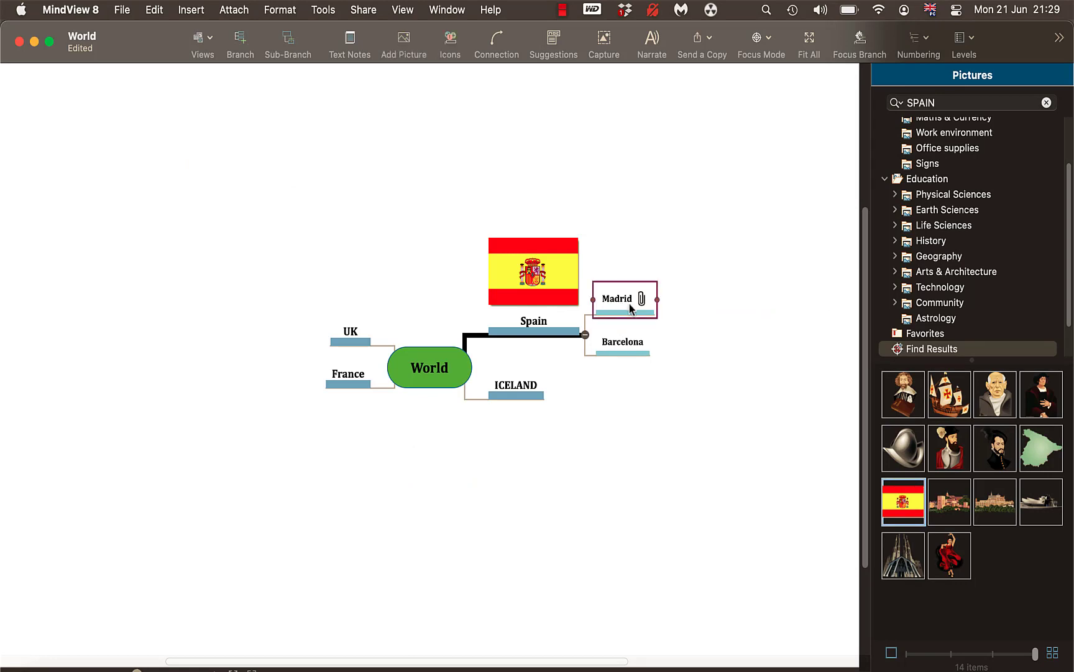
pyautogui.rightClick(631, 308)
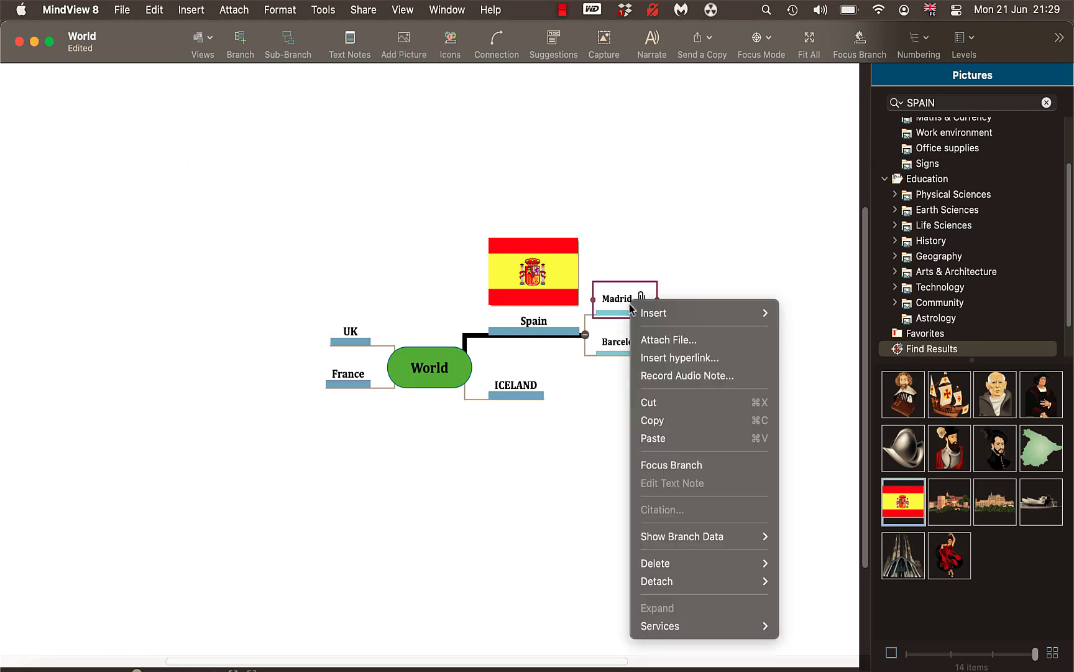
pyautogui.click(662, 357)
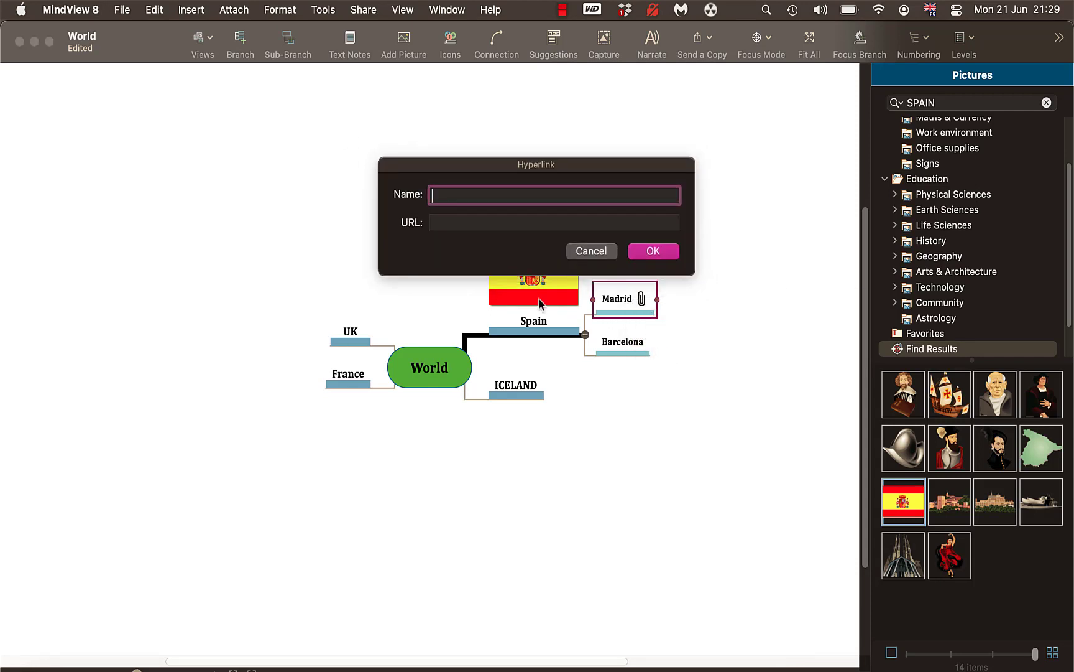
pyautogui.click(457, 221)
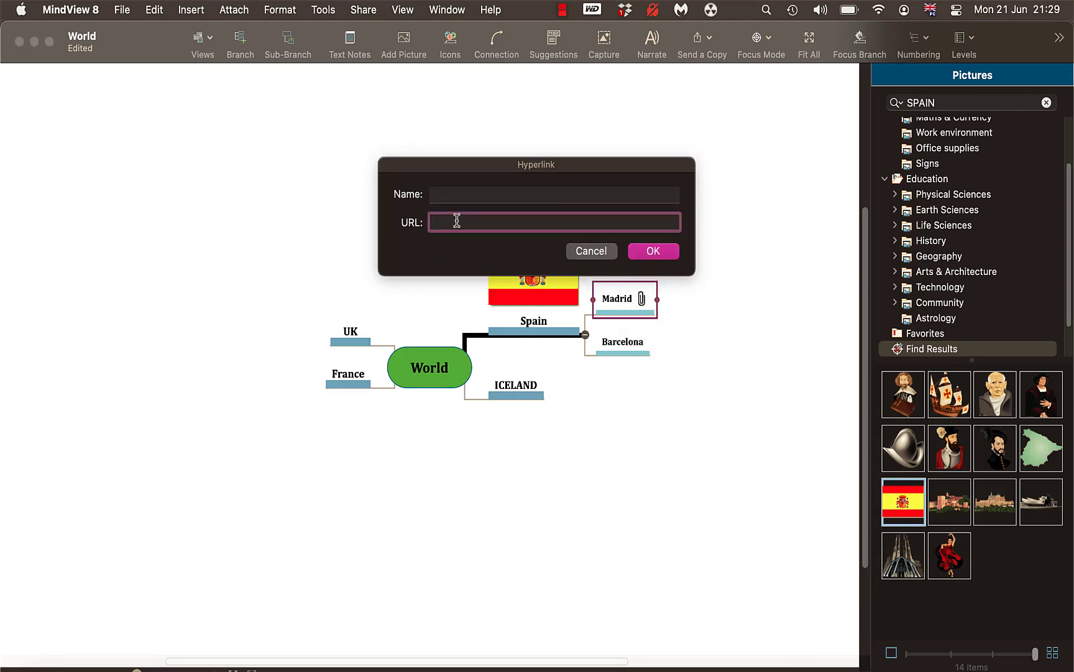
pyautogui.press('super+v')
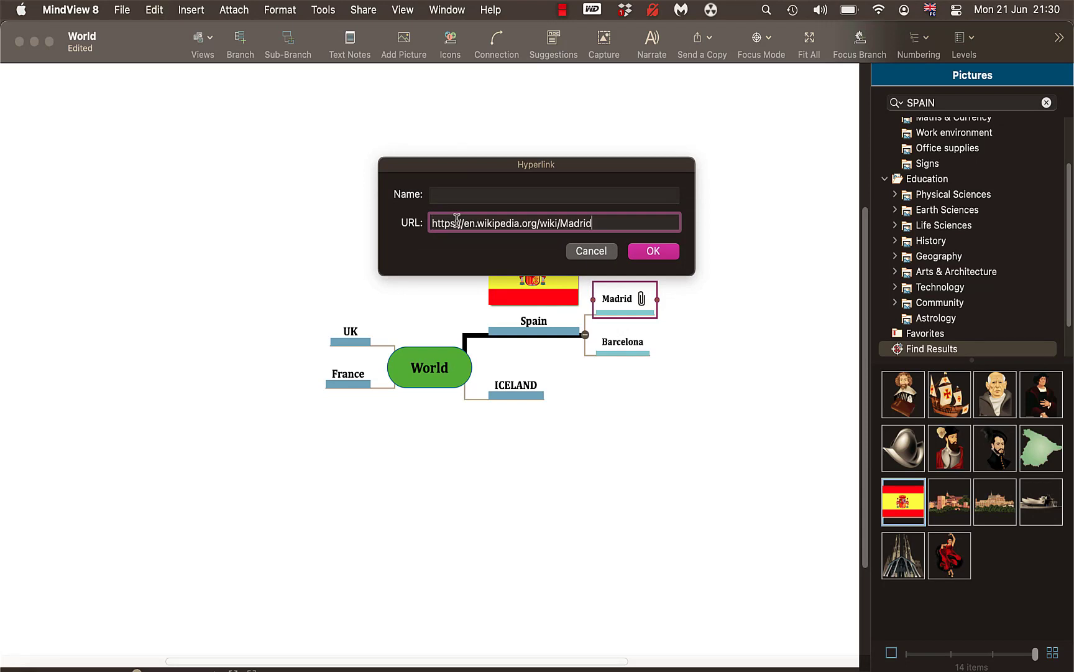
pyautogui.click(441, 194)
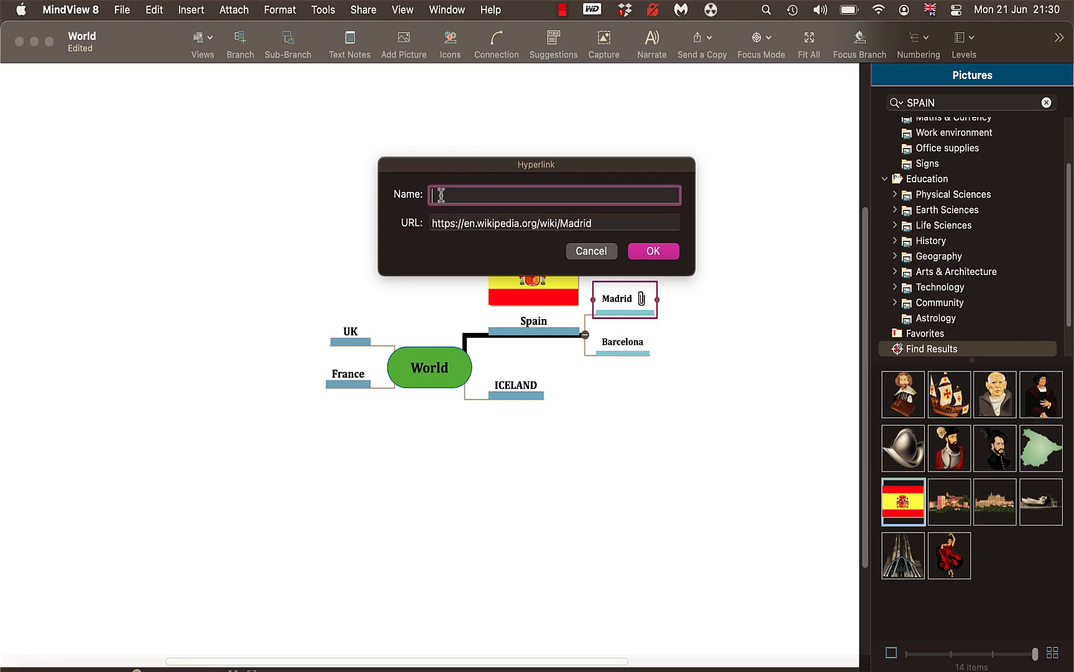
pyautogui.write('wiki')
pyautogui.click(654, 252)
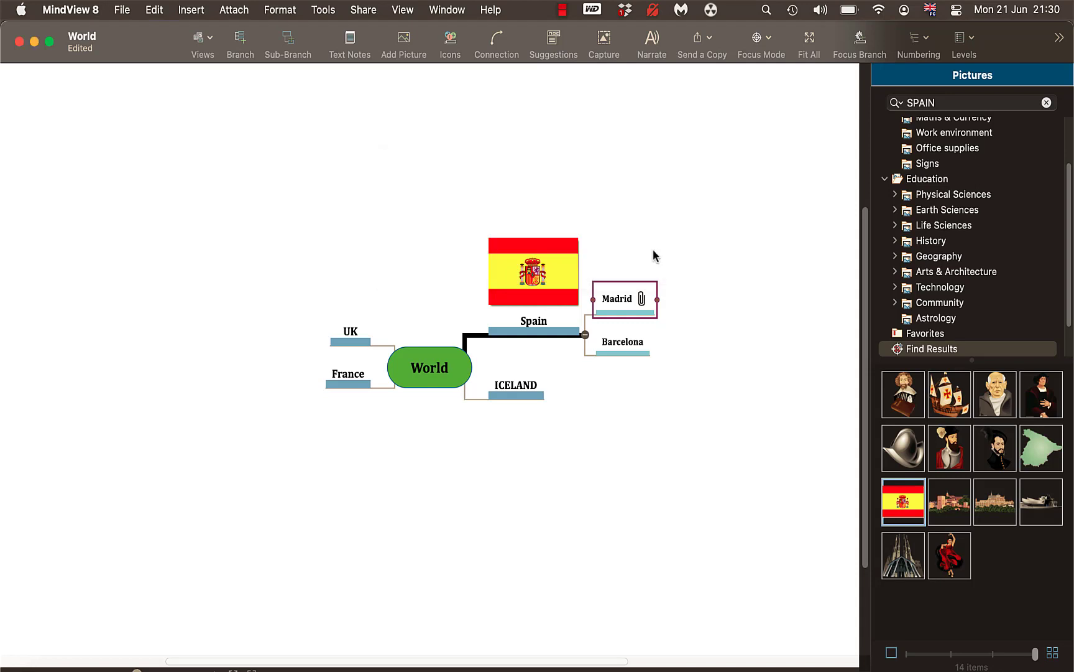
pyautogui.click(641, 299)
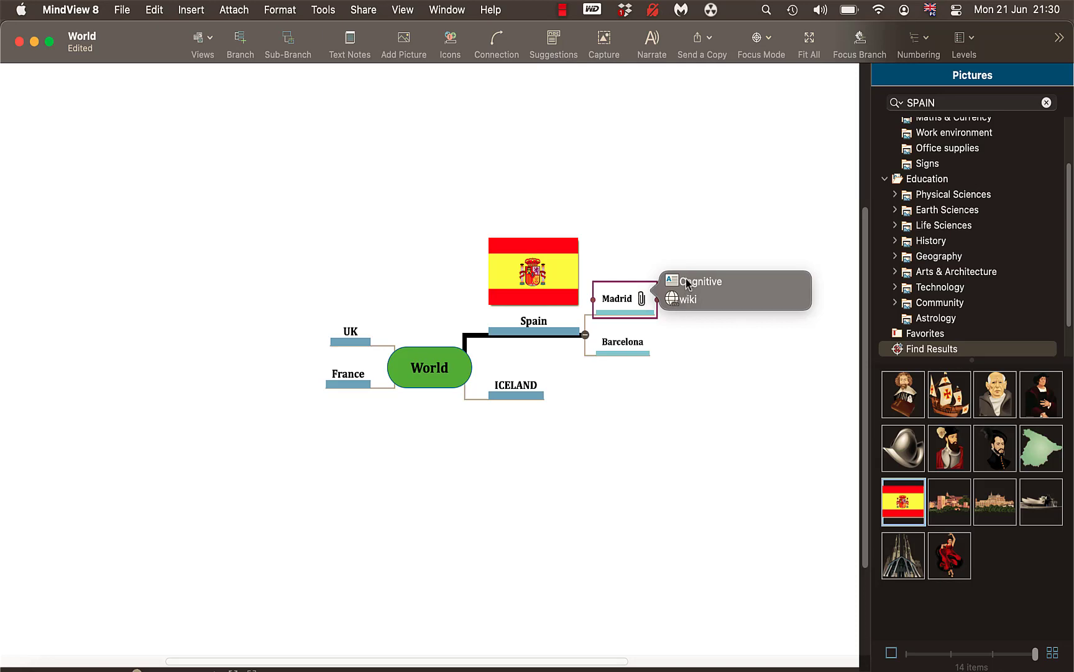
pyautogui.click(685, 305)
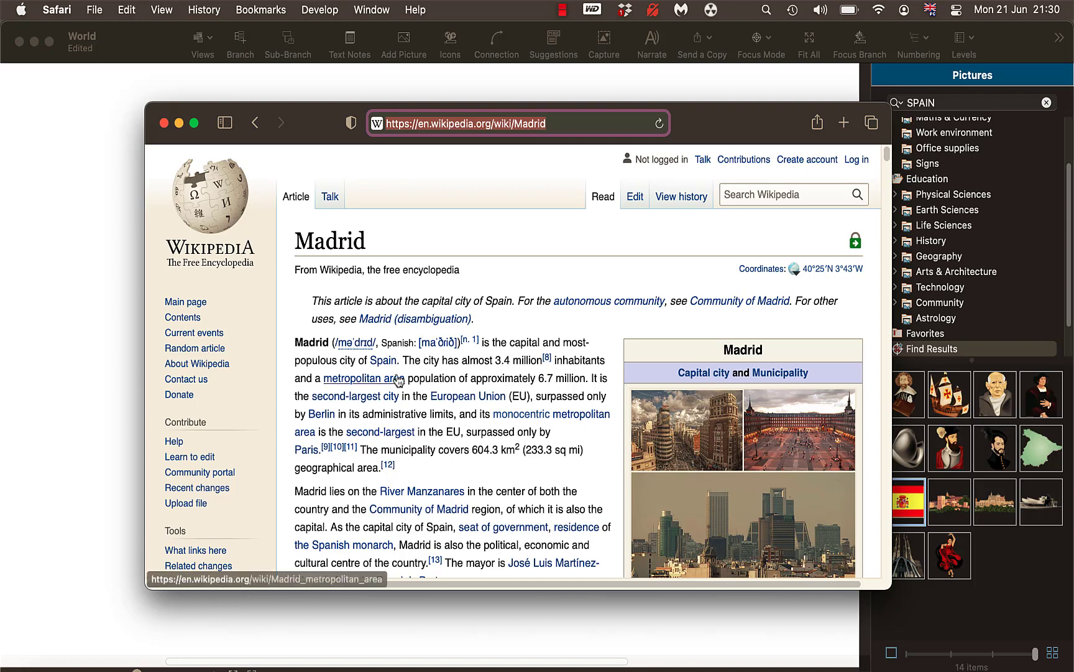
# Select the Wikipedia paragraph from 'The city has almost…' to 'geographical area.'.
pyautogui.moveTo(409, 360); pyautogui.dragTo(484, 458)
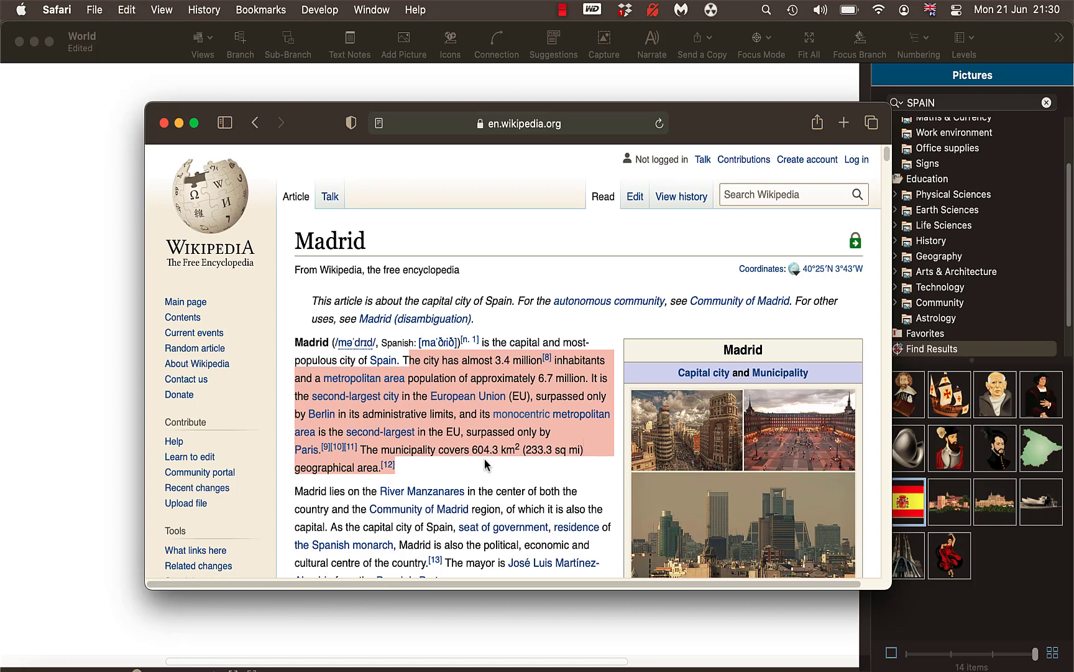
# Add a text note to Madrid holding the pasted Wikipedia paragraph on population and area.
pyautogui.click(114, 426)
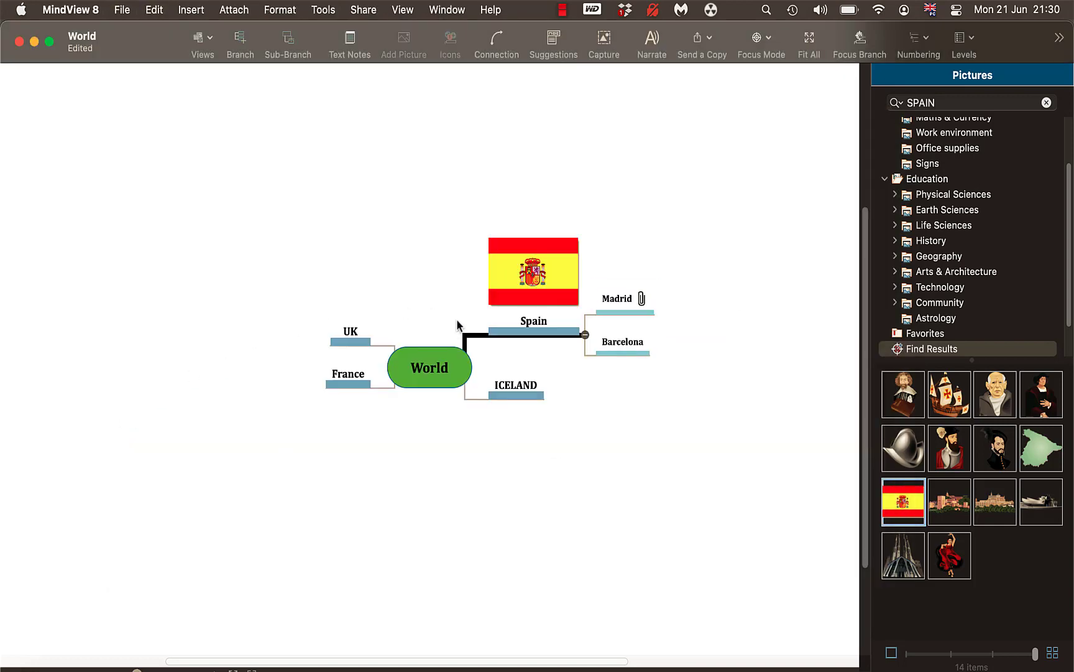
pyautogui.click(619, 308)
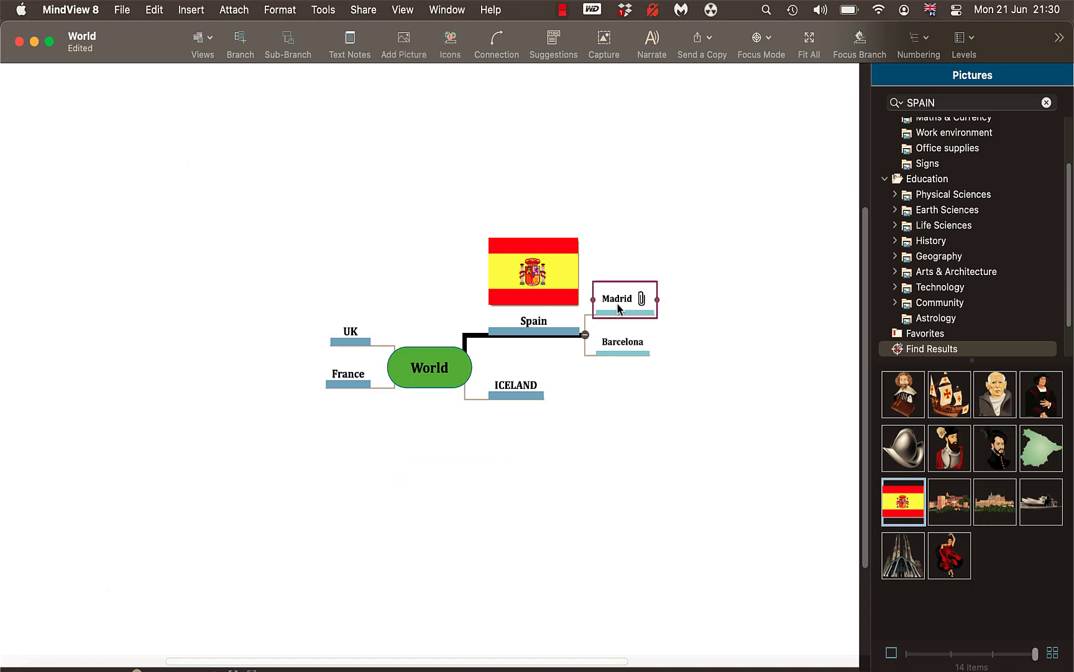
pyautogui.rightClick(619, 308)
pyautogui.moveTo(638, 312)
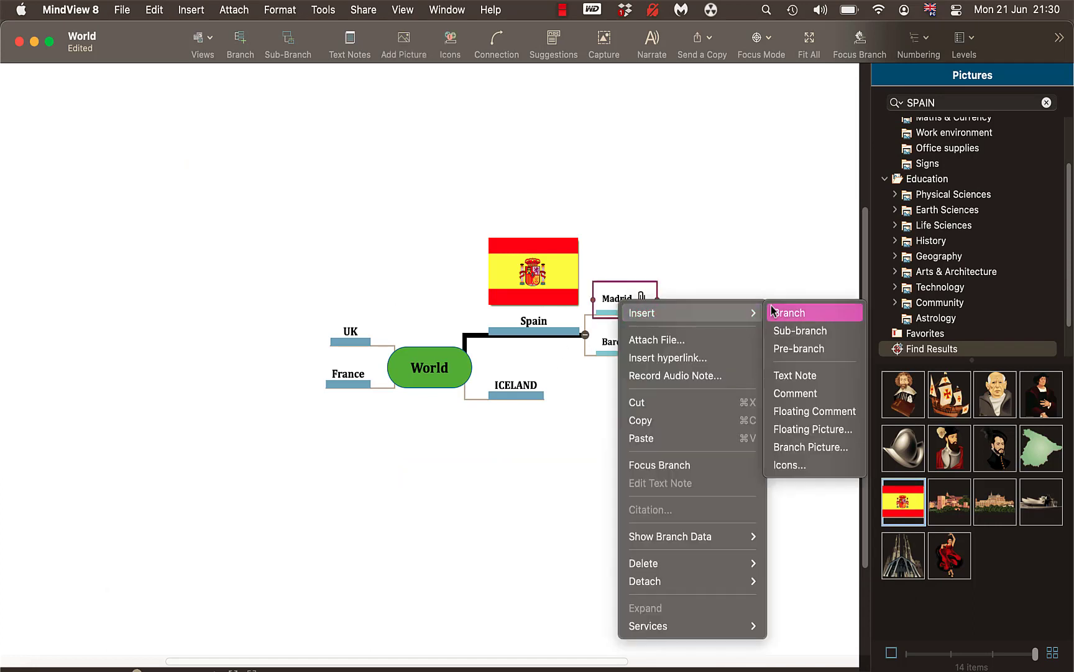
pyautogui.click(802, 375)
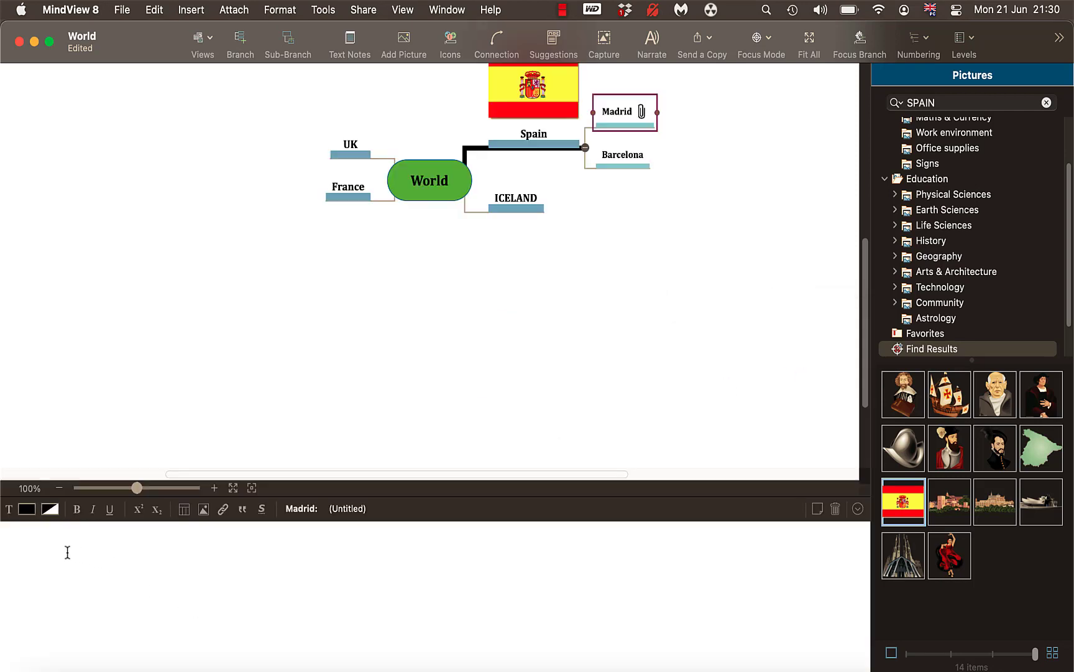
pyautogui.press('super+v')
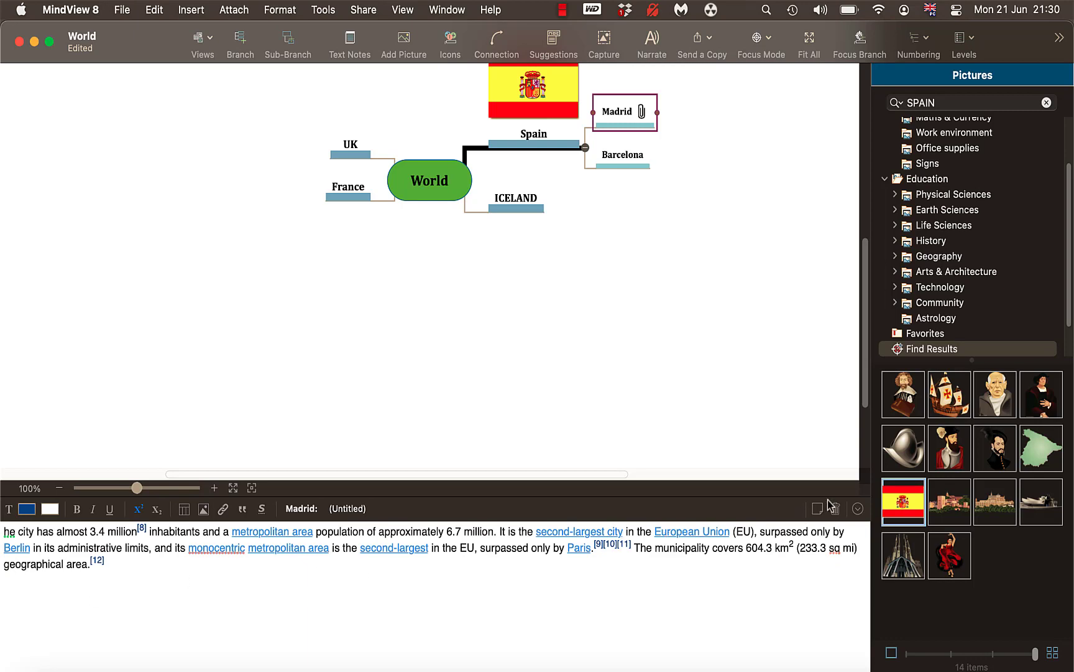
pyautogui.click(857, 509)
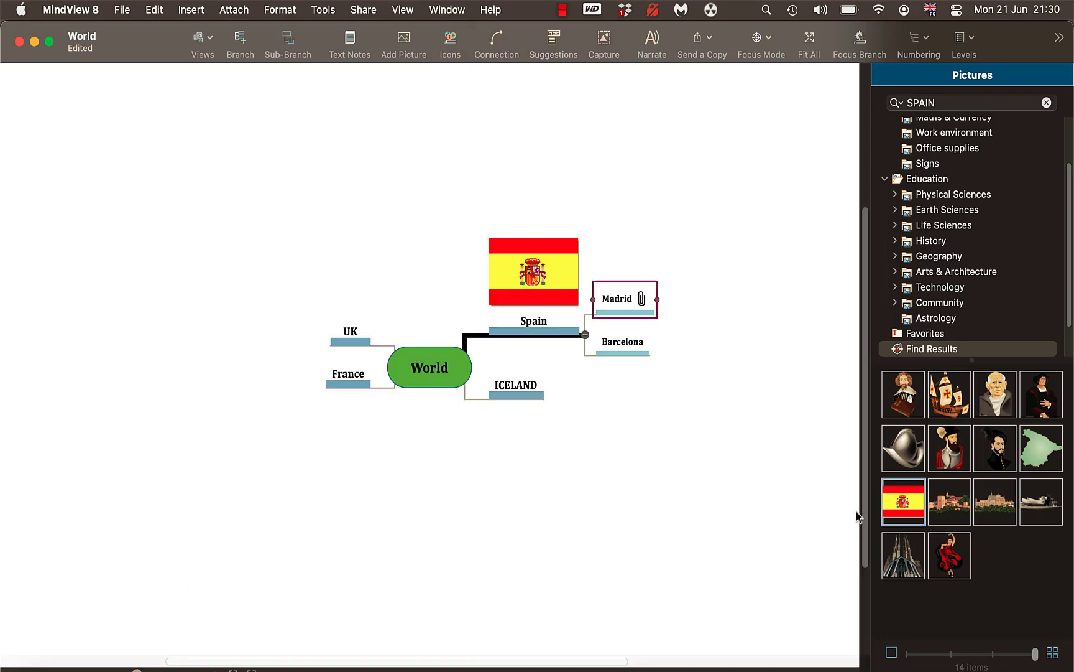
# Reopen Madrid's note and colour its Wikipedia text dark red from the colour wheel.
pyautogui.click(641, 299)
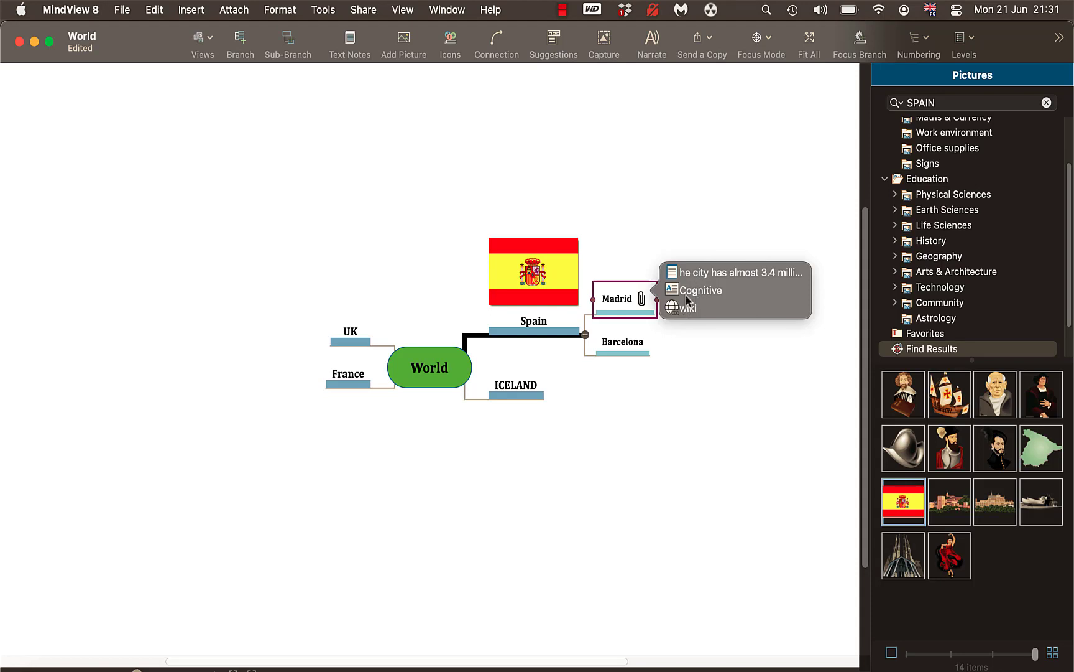
pyautogui.click(694, 273)
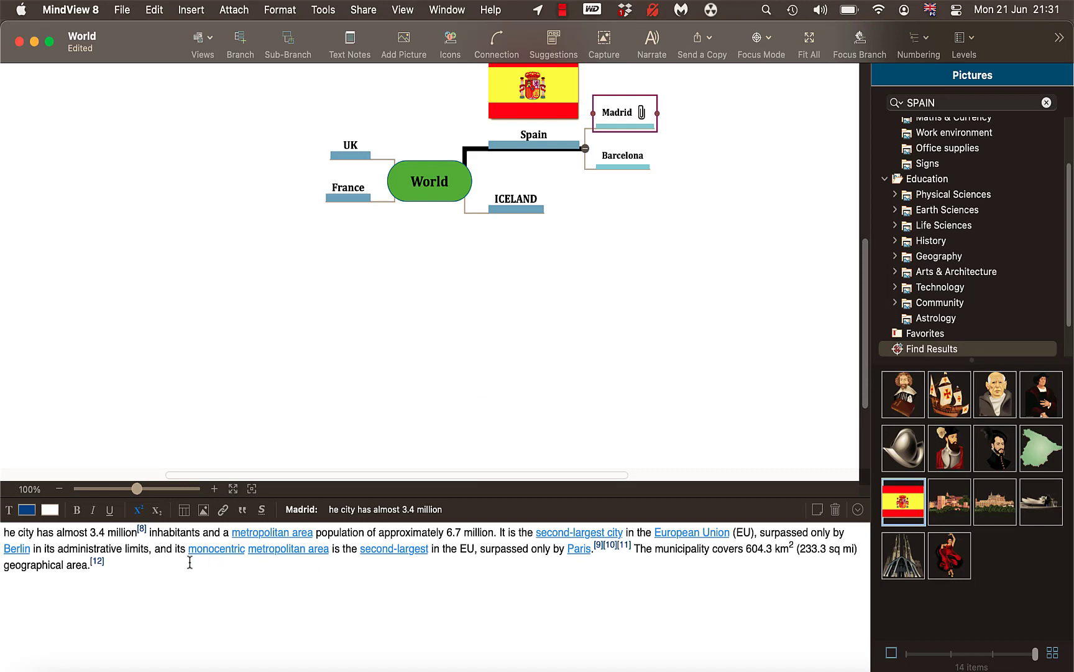
pyautogui.moveTo(184, 559); pyautogui.dragTo(107, 539)
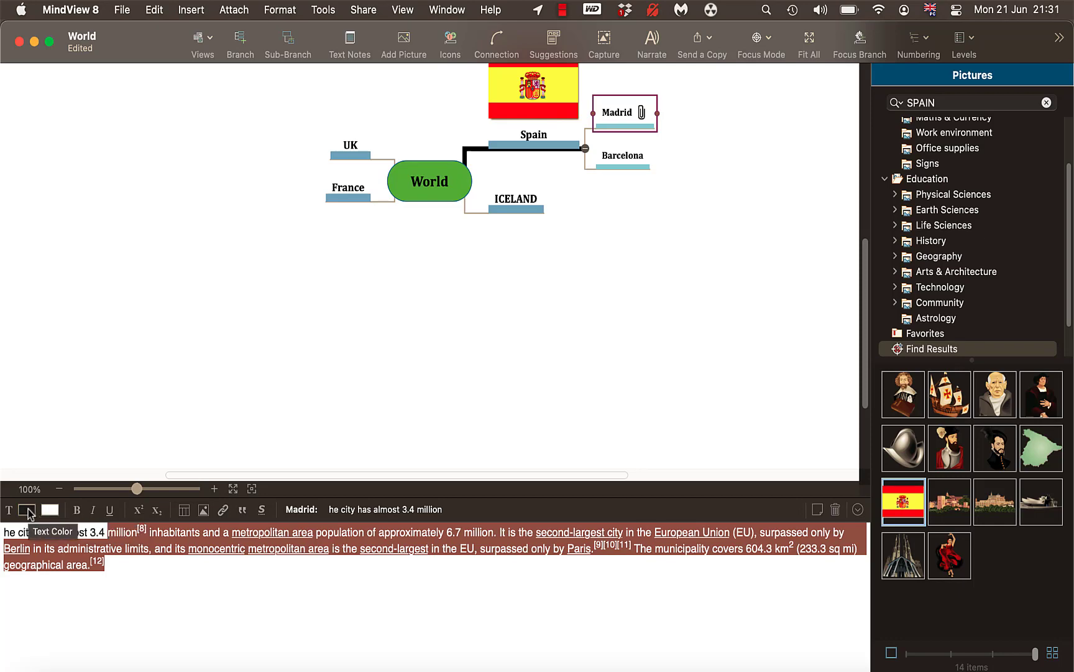
pyautogui.click(28, 510)
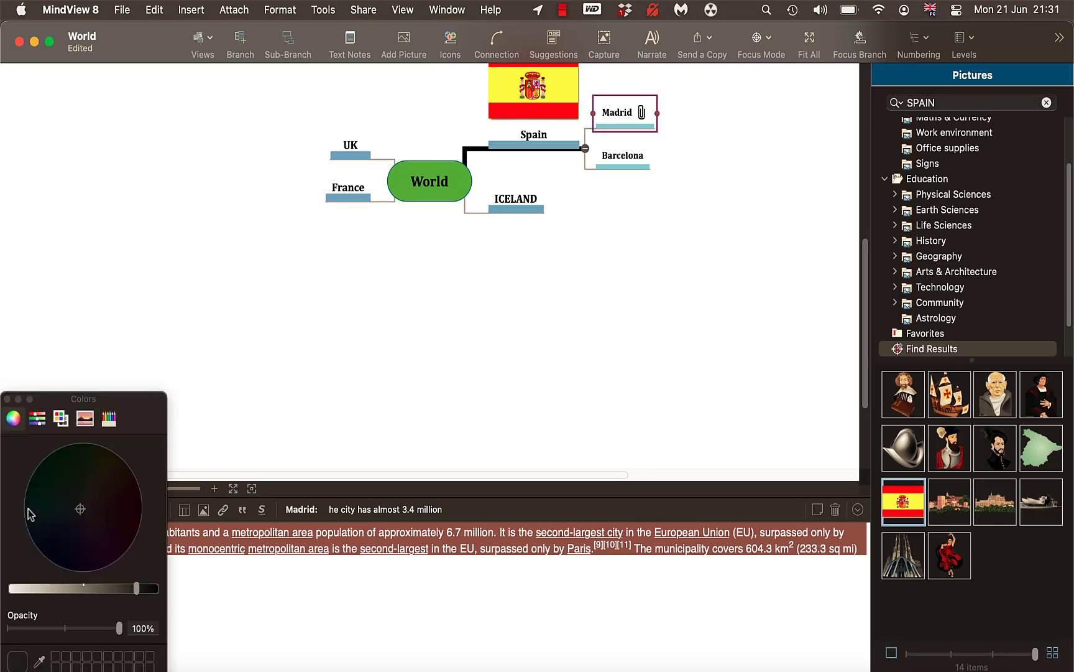
pyautogui.click(13, 420)
pyautogui.moveTo(137, 588); pyautogui.dragTo(91, 590)
pyautogui.click(131, 509)
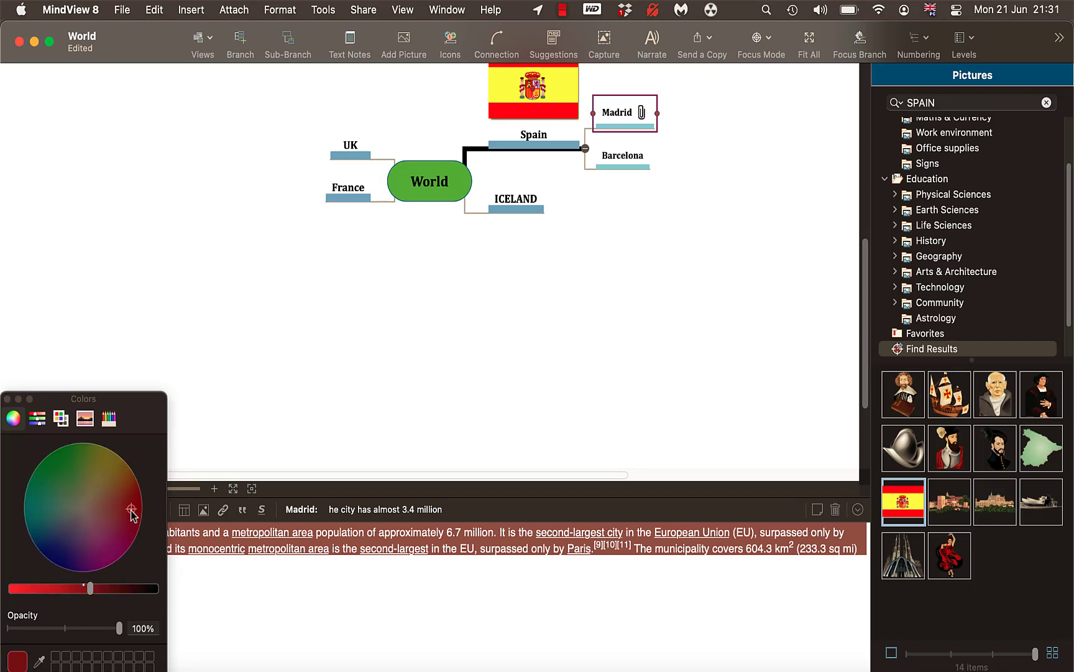
pyautogui.click(284, 600)
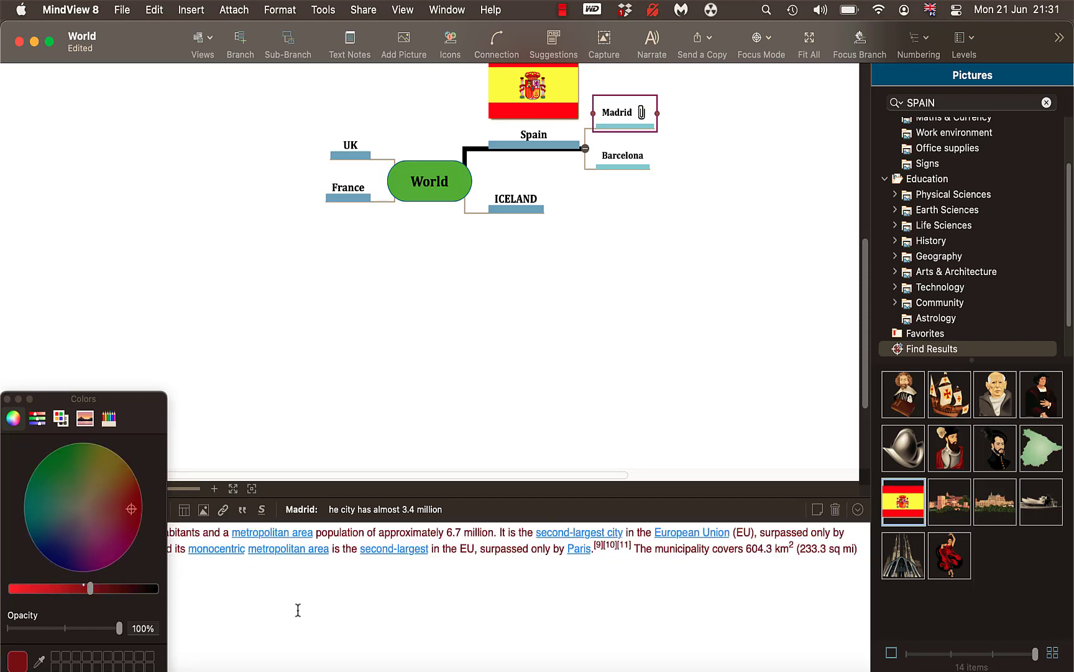
pyautogui.click(7, 399)
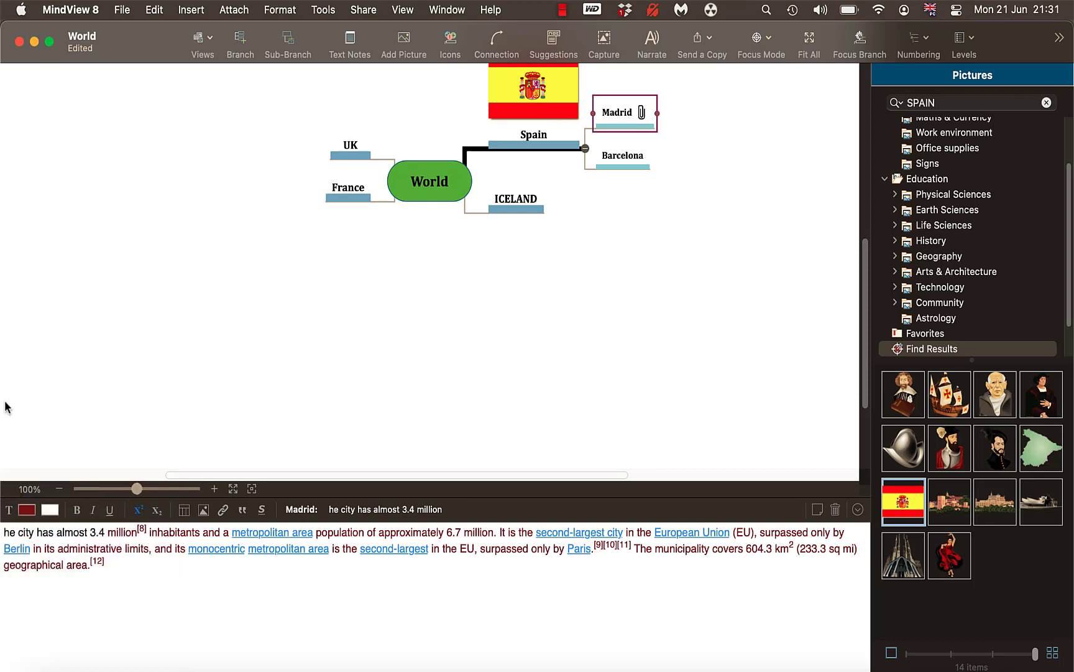
pyautogui.click(859, 510)
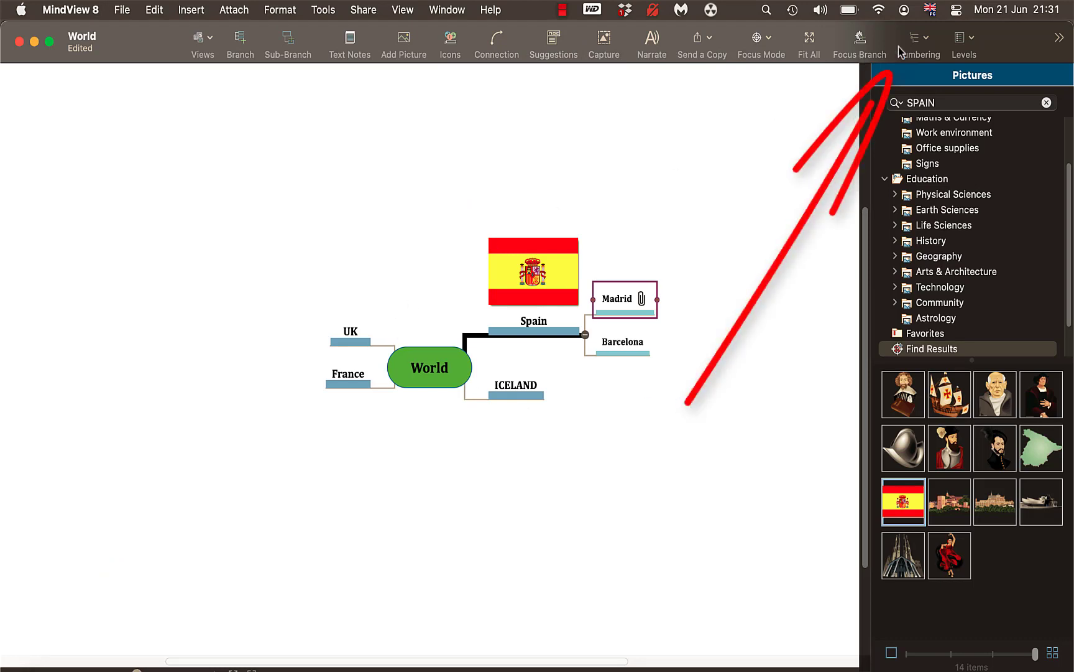
# Apply 1, 1.1, 1.1.1 numbering and keep Spain as topic 1 above ICELAND.
pyautogui.click(919, 38)
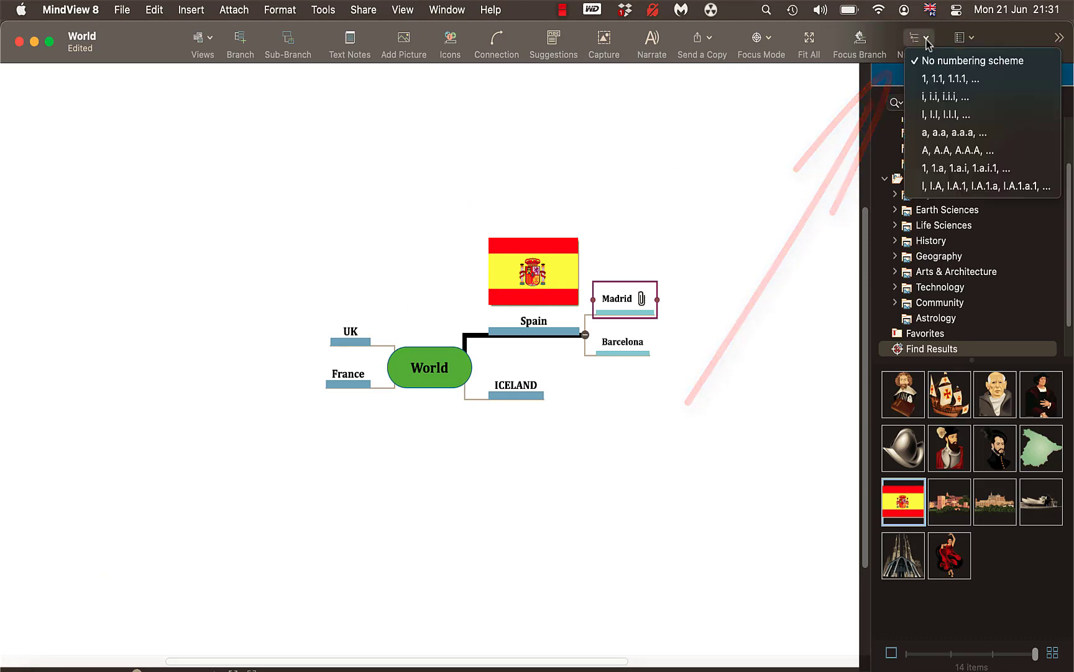
pyautogui.click(935, 79)
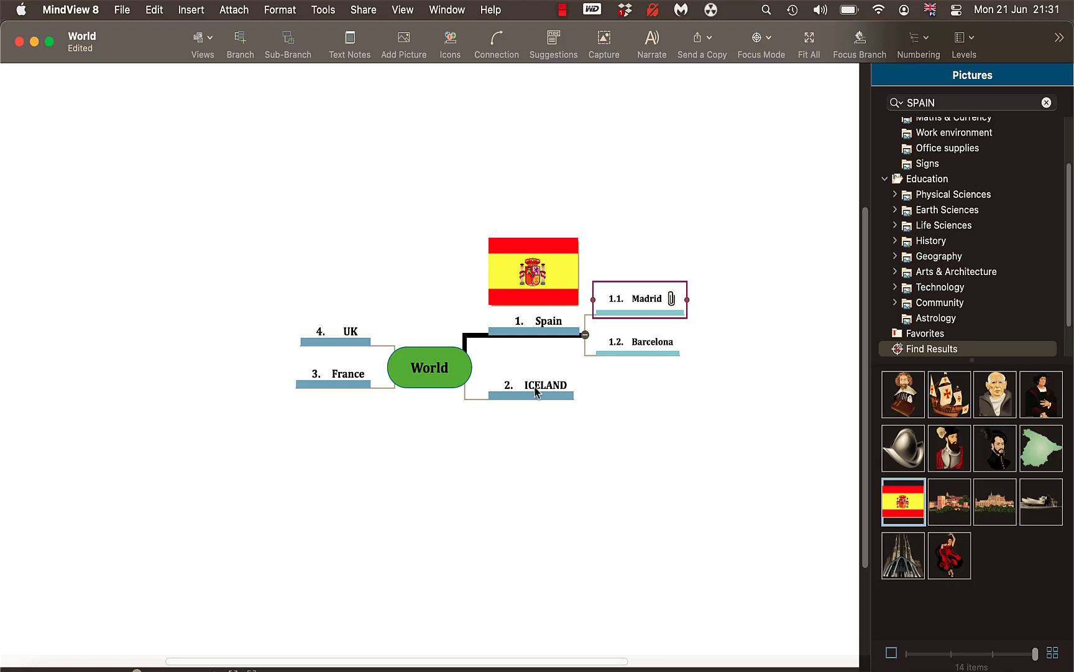
pyautogui.moveTo(535, 391); pyautogui.dragTo(526, 194)
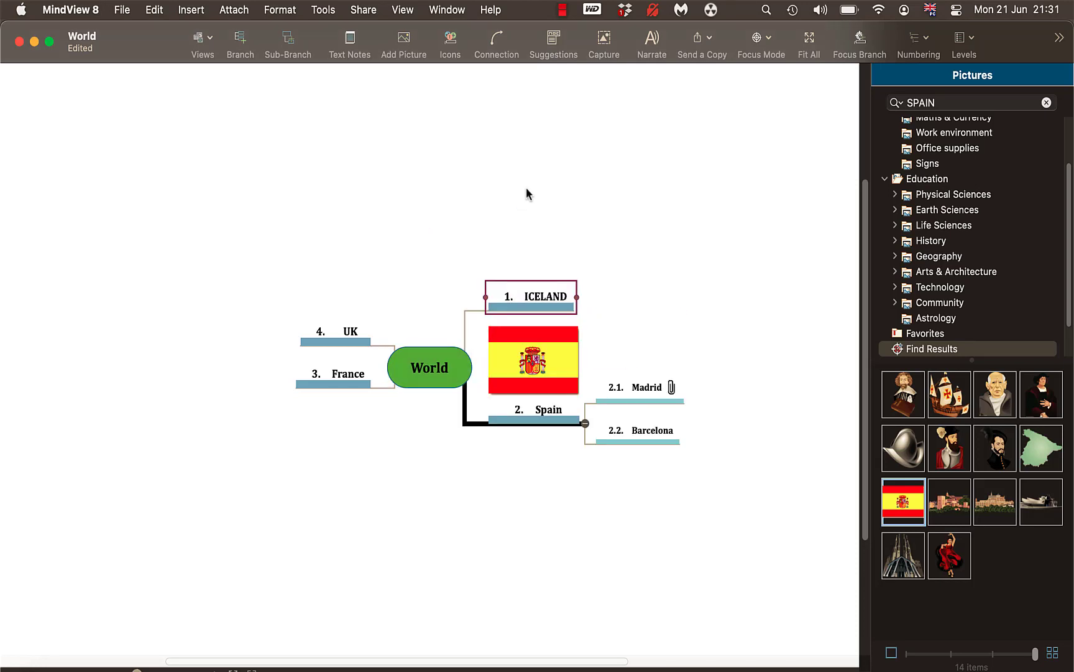
pyautogui.moveTo(536, 294); pyautogui.dragTo(538, 465)
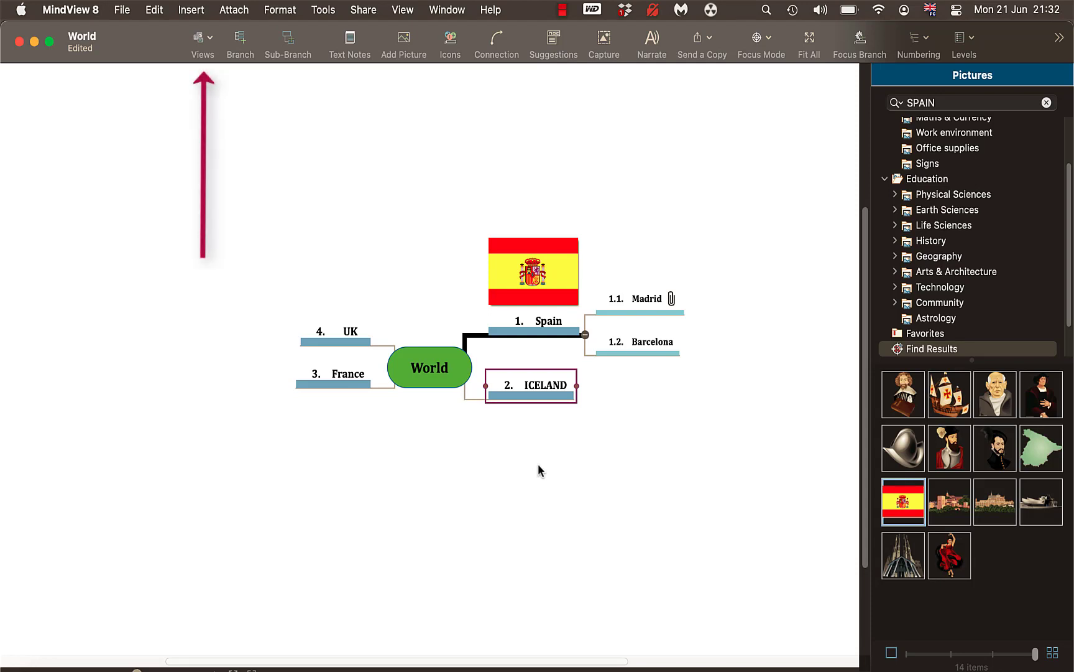
pyautogui.click(212, 42)
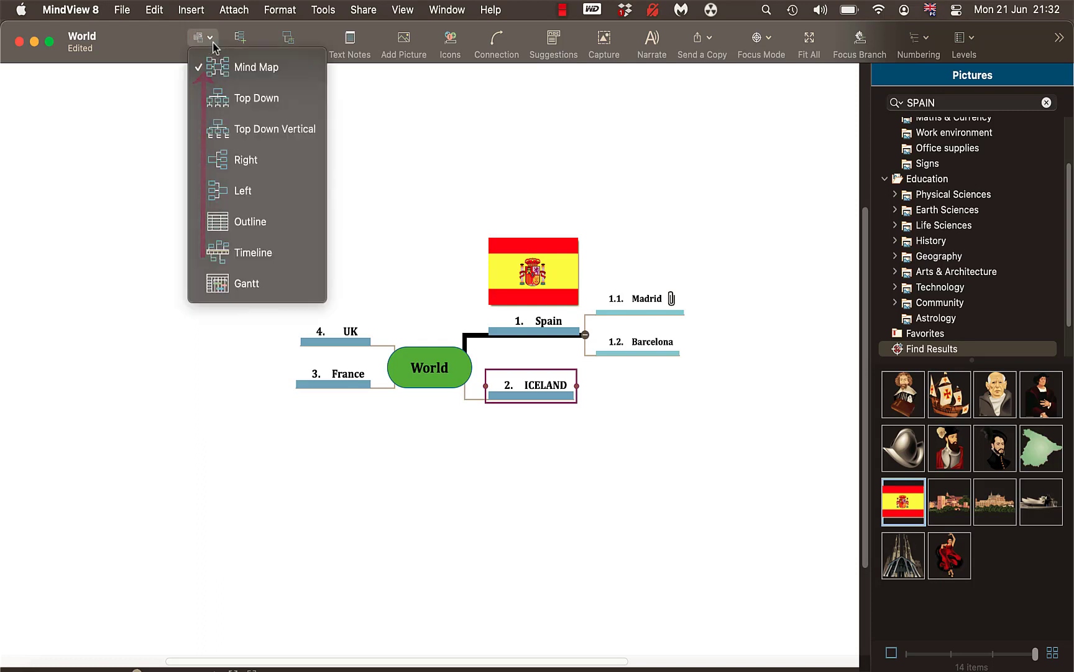
pyautogui.click(235, 151)
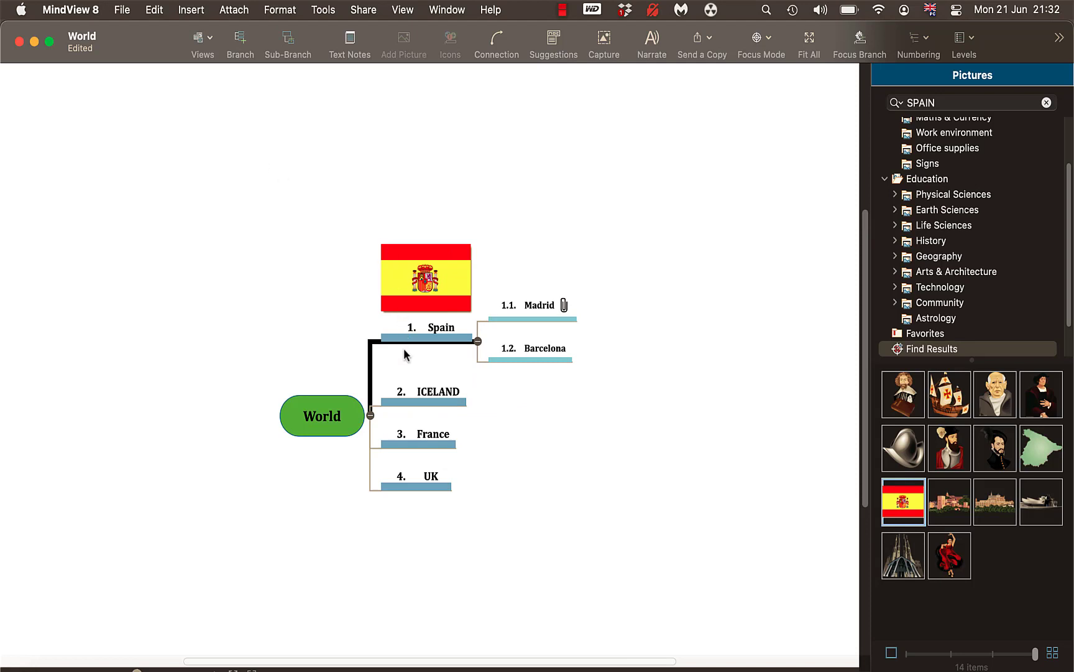
pyautogui.click(210, 36)
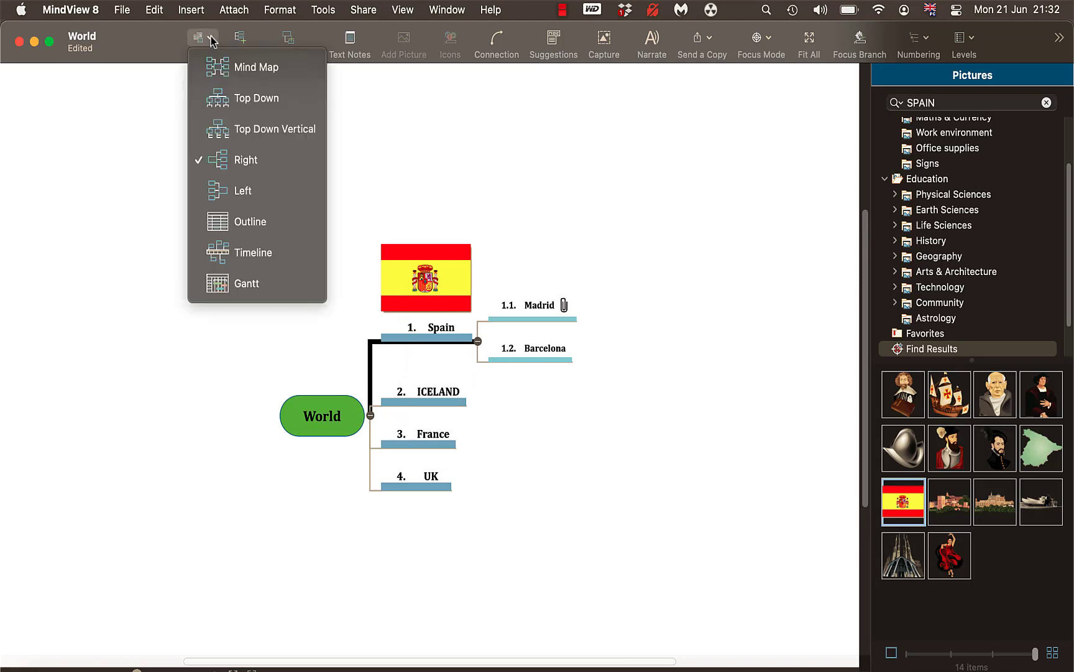
pyautogui.click(238, 96)
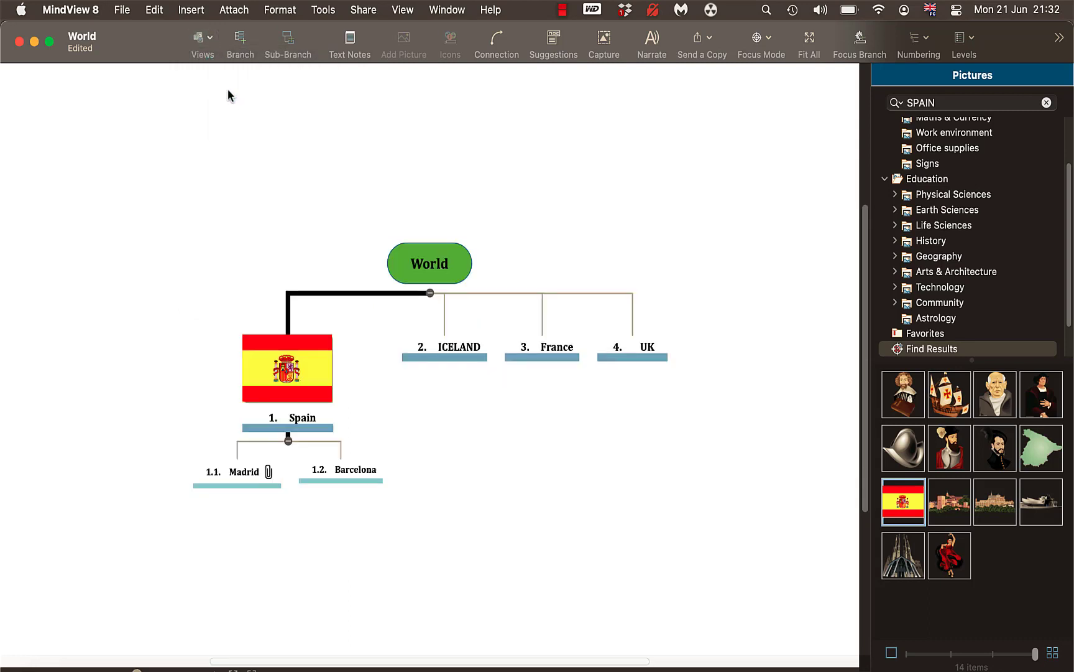
pyautogui.click(202, 36)
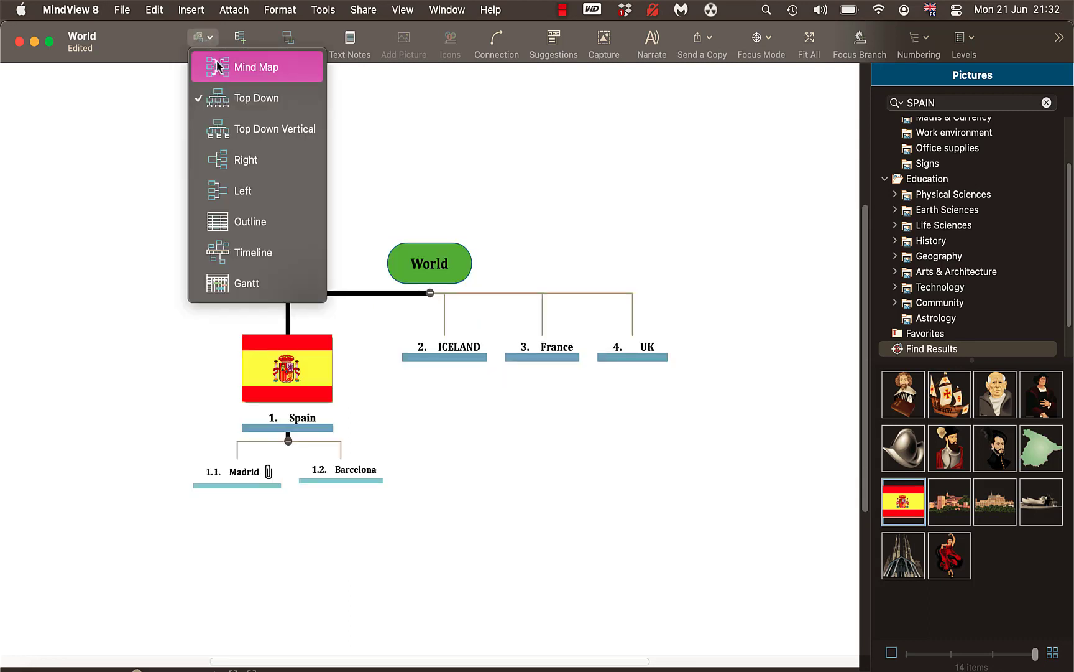
pyautogui.click(218, 65)
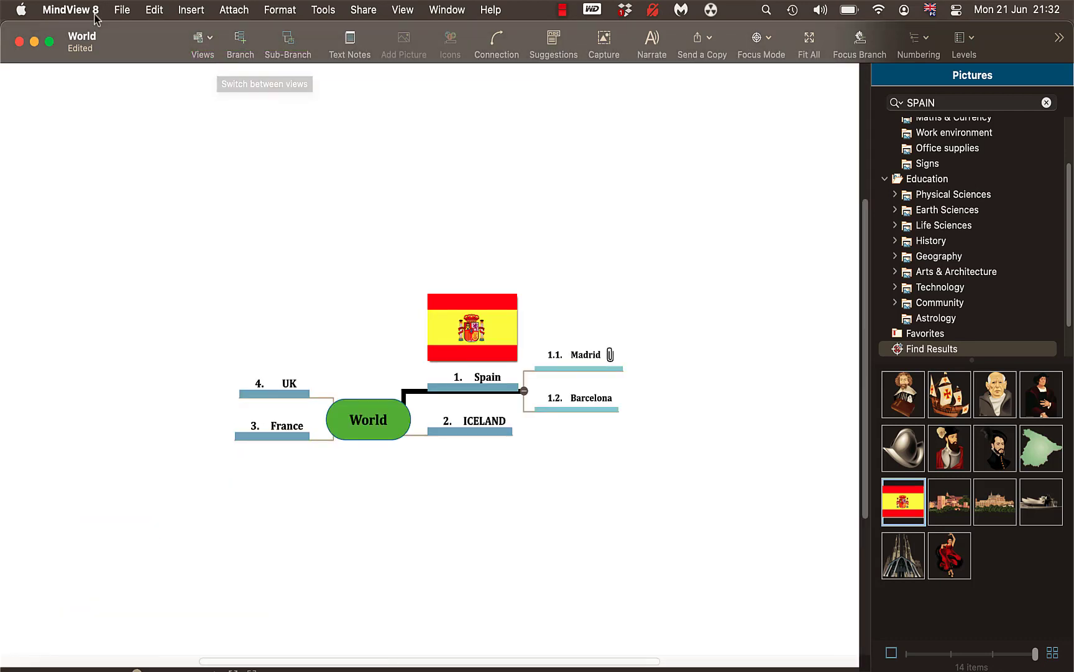
# Begin a Microsoft Word export of the World map using the Harvard Style template.
pyautogui.click(121, 11)
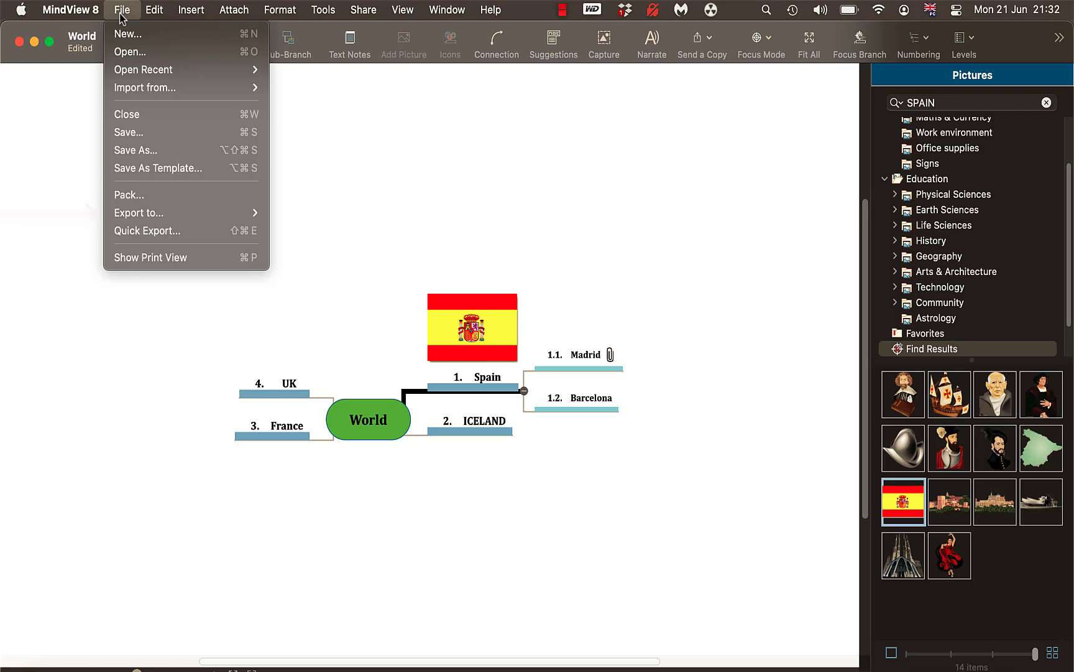
pyautogui.moveTo(224, 212)
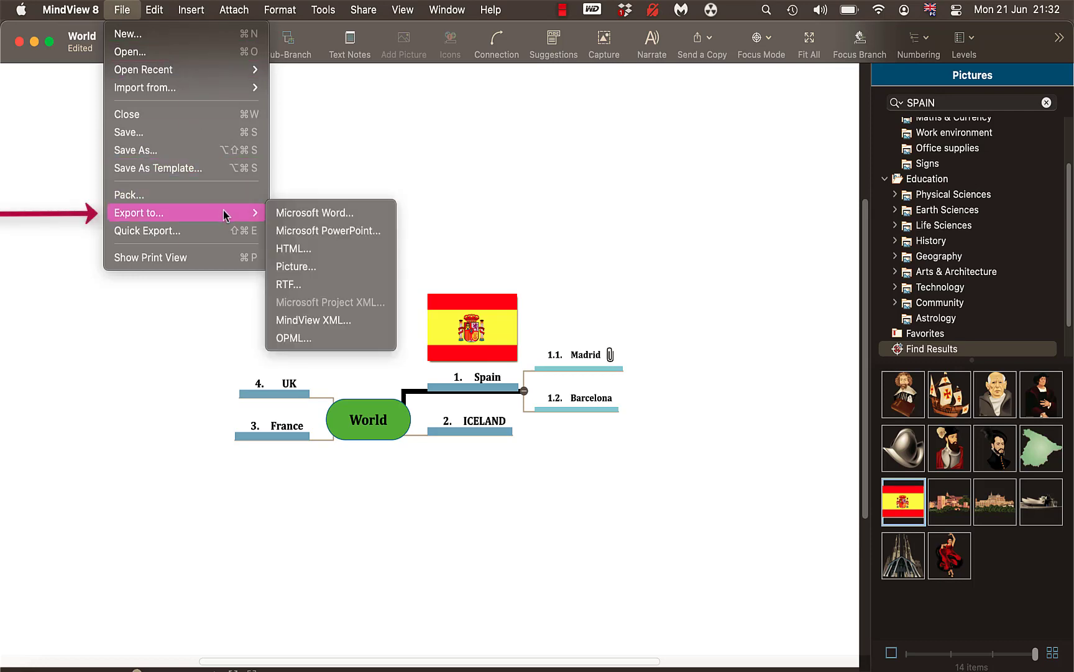
pyautogui.click(282, 214)
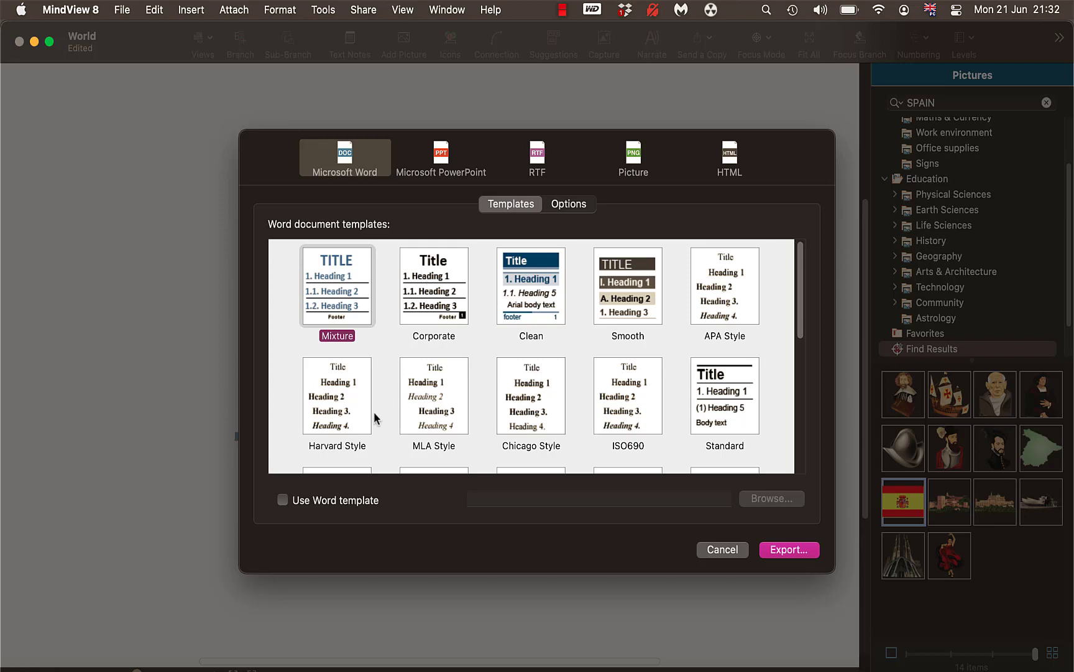
pyautogui.click(331, 396)
pyautogui.click(333, 297)
pyautogui.click(331, 397)
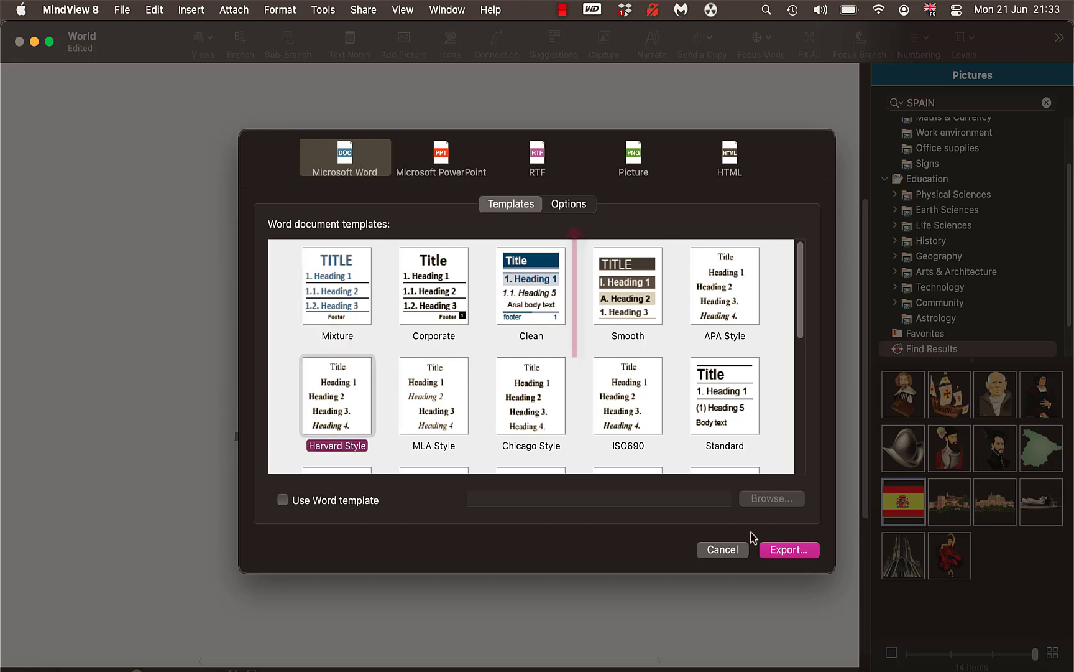
# Uncheck Include Bibliography in the export options and run the export.
pyautogui.click(558, 206)
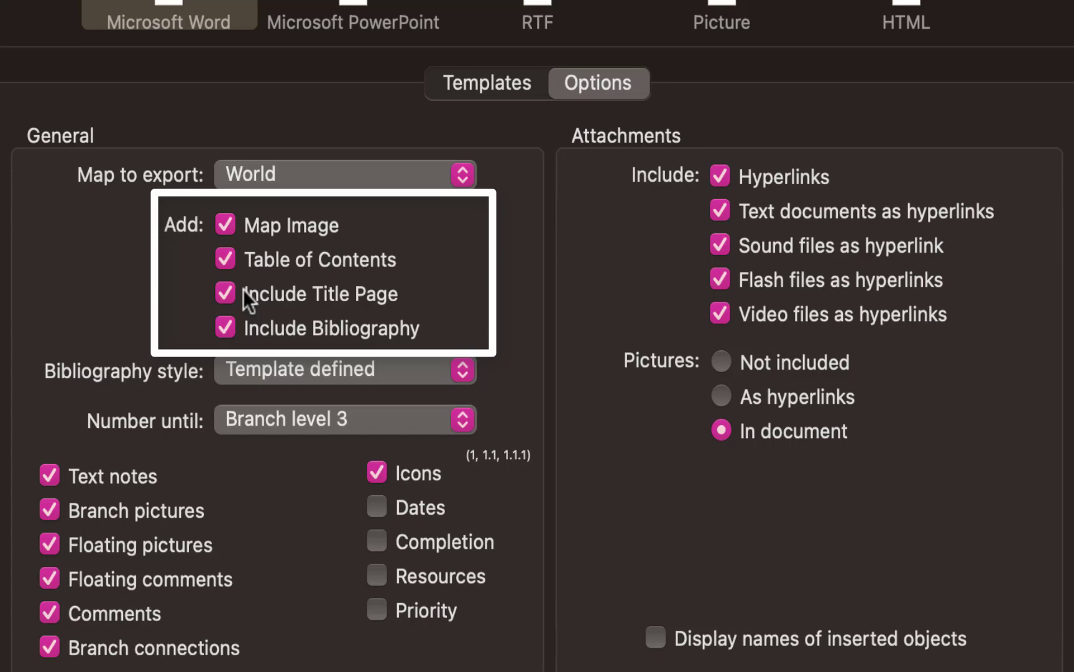
pyautogui.click(228, 327)
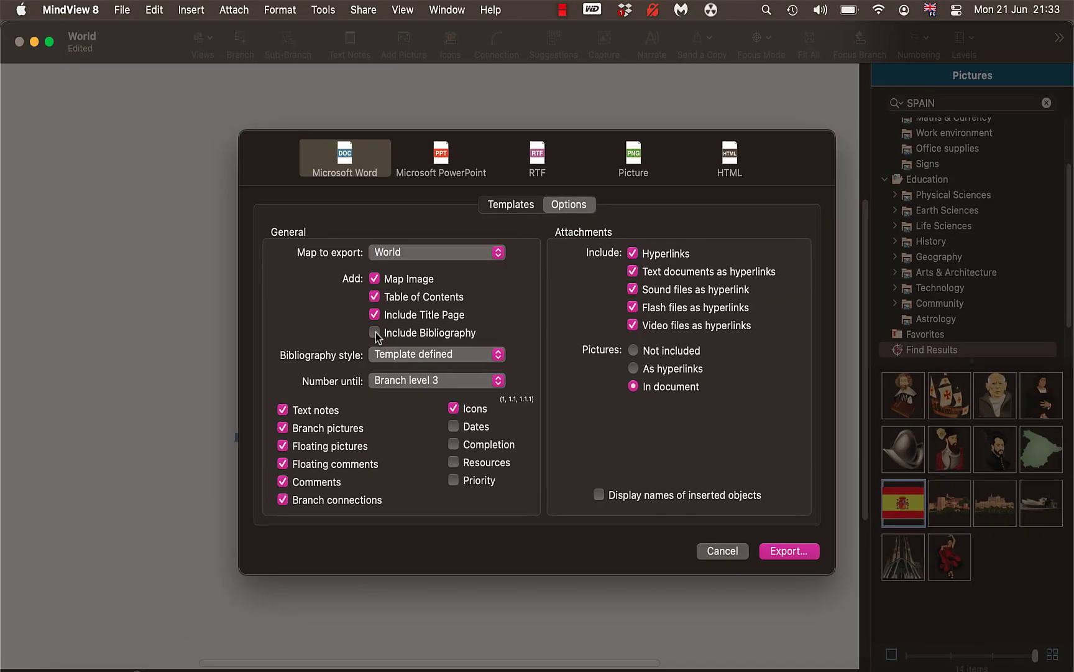
pyautogui.click(794, 552)
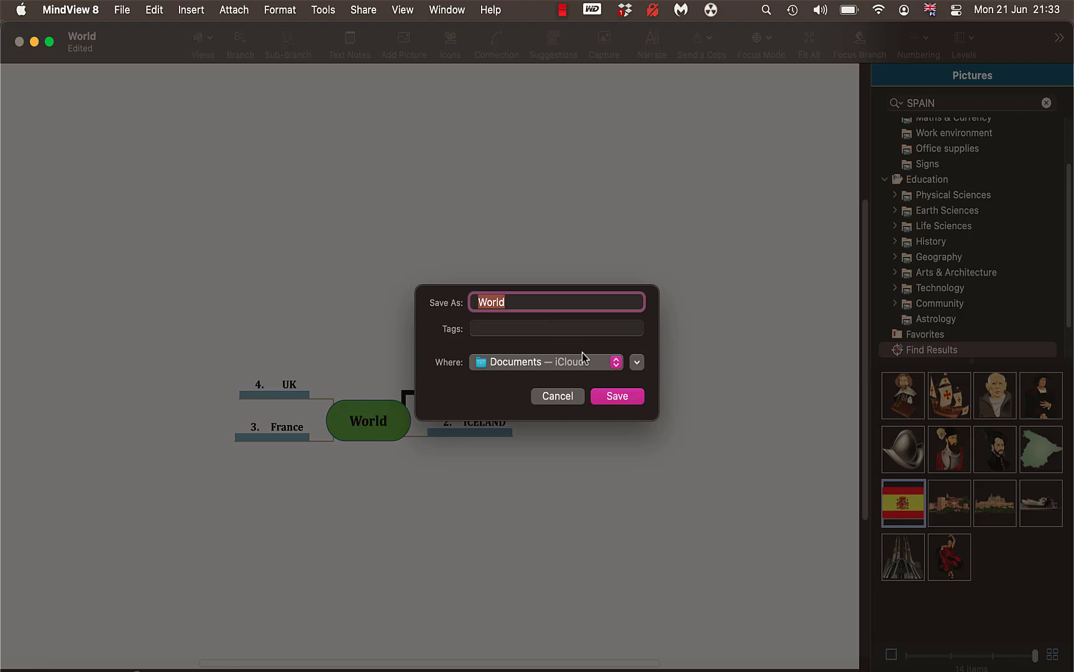
# Save World with attachments on the Desktop, then open it in Word with macros enabled and fields updated.
pyautogui.click(607, 396)
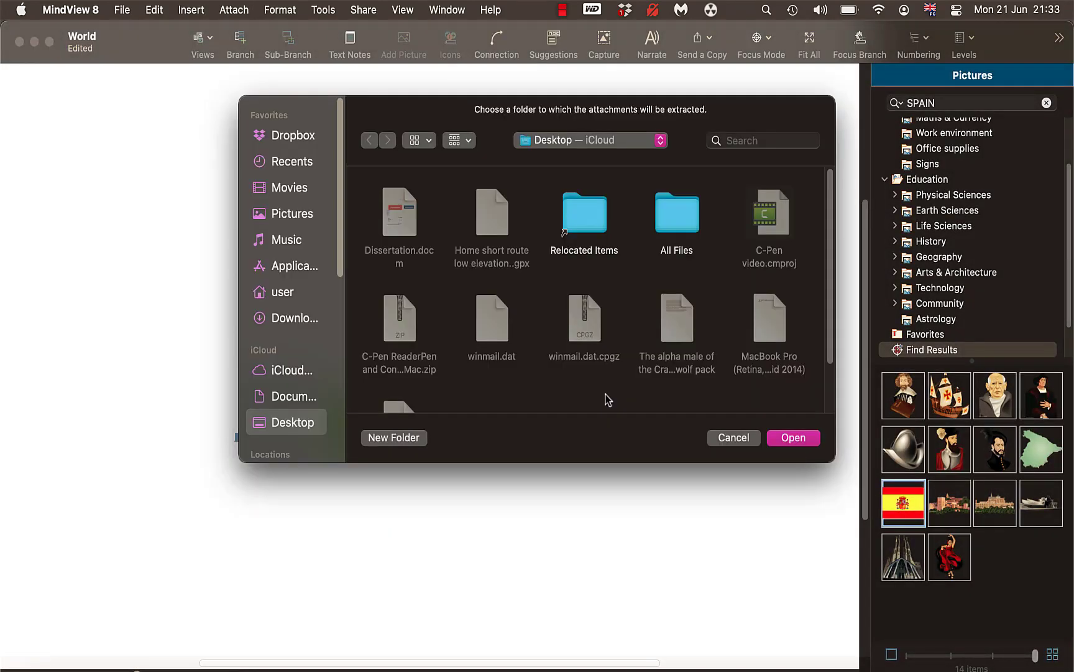
pyautogui.click(788, 437)
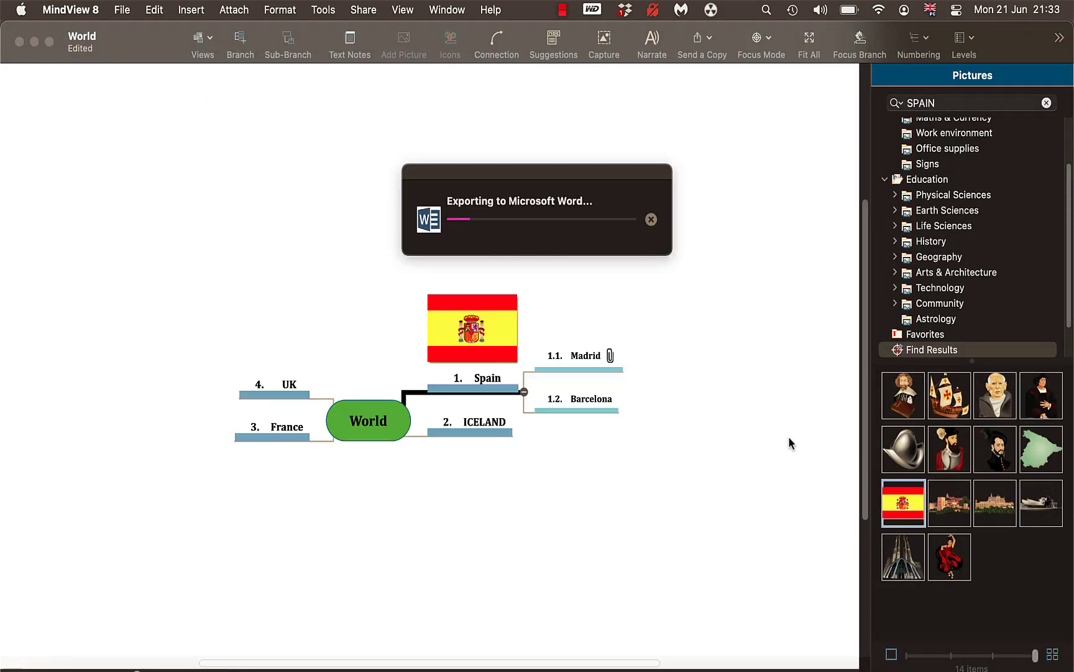
pyautogui.click(584, 313)
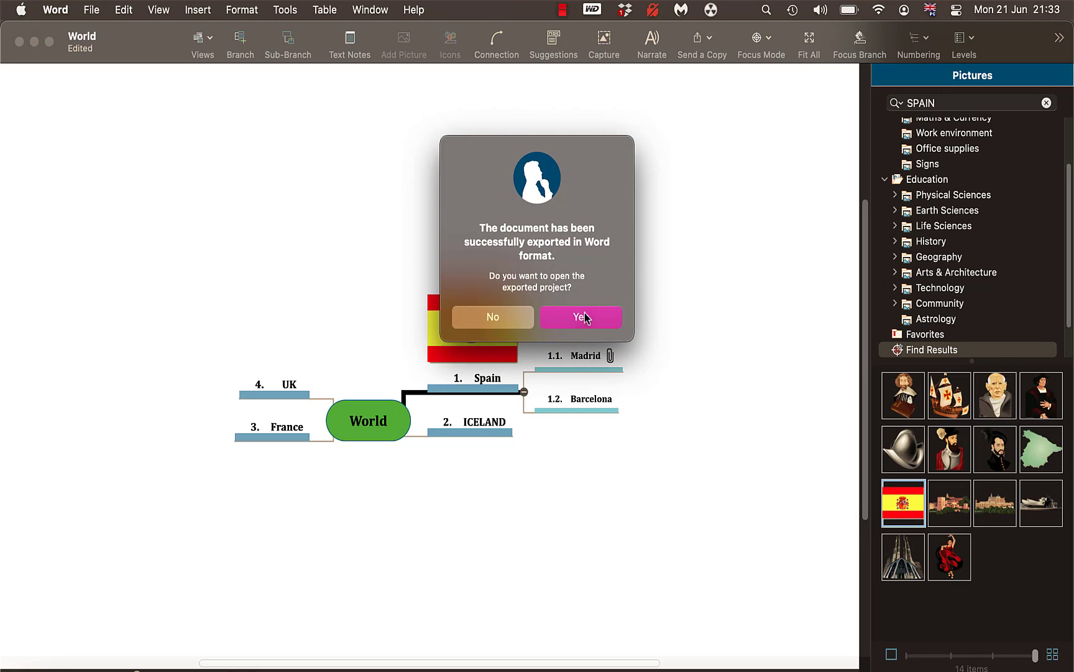
pyautogui.click(536, 381)
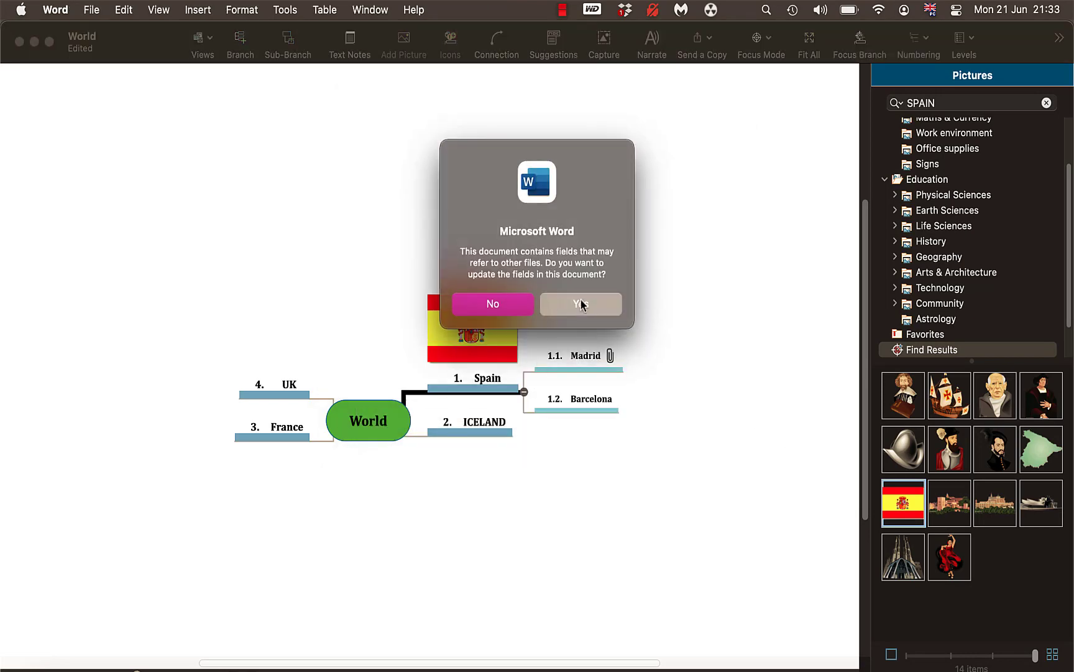
pyautogui.click(581, 306)
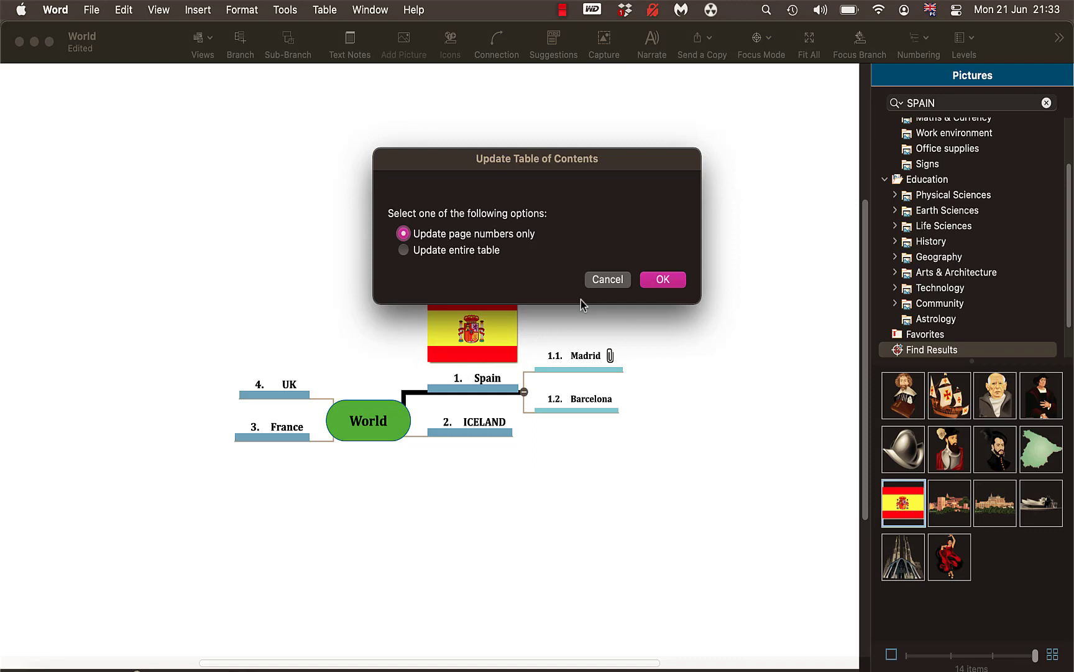
pyautogui.click(663, 279)
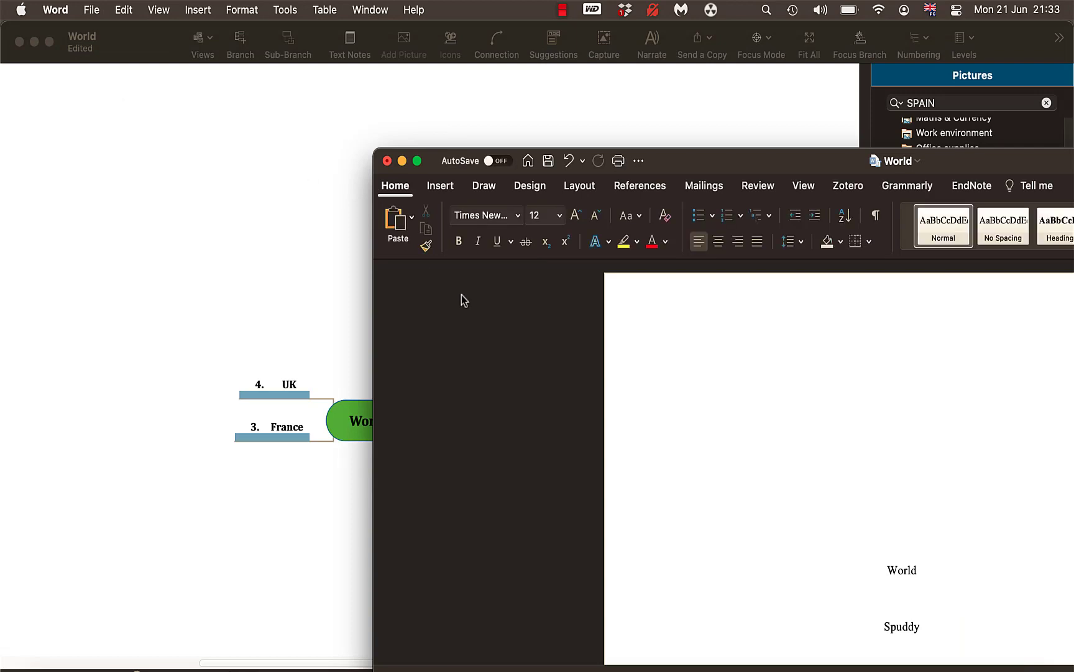
# Make the World document full screen and scroll to the Spain section on page 3.
pyautogui.click(416, 161)
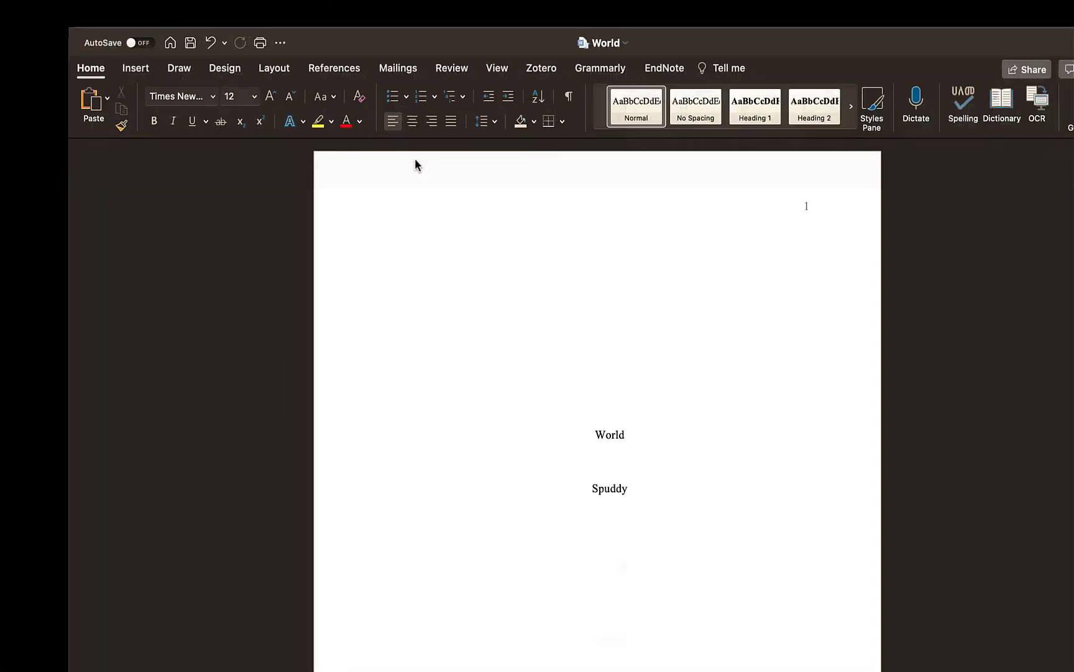
pyautogui.scroll(-15, 495, 359)
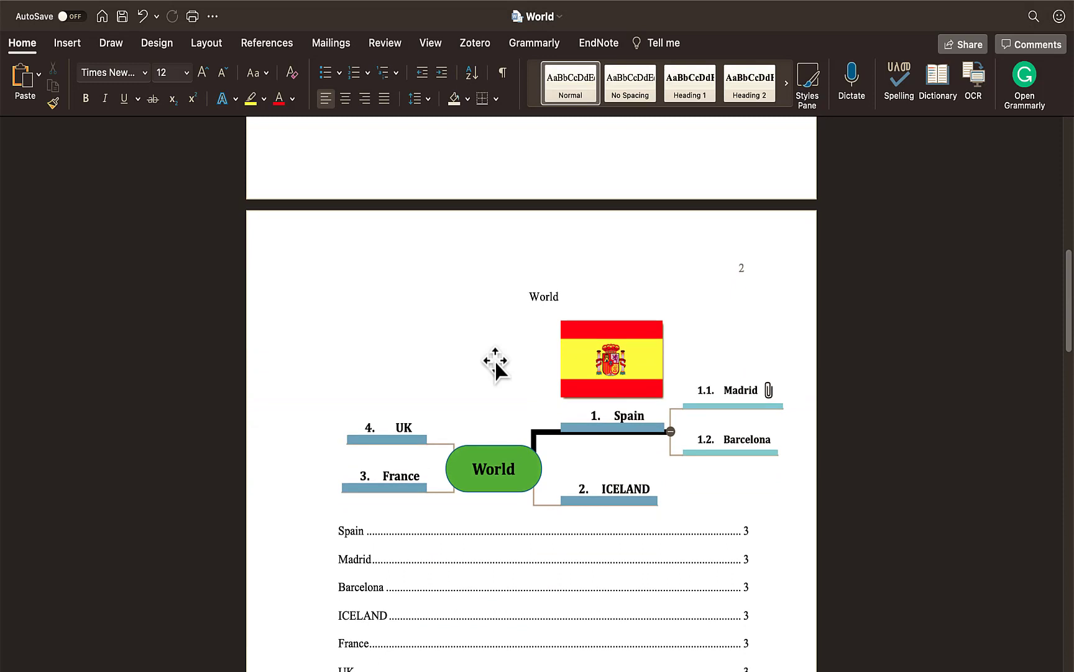
pyautogui.scroll(-5, 495, 361)
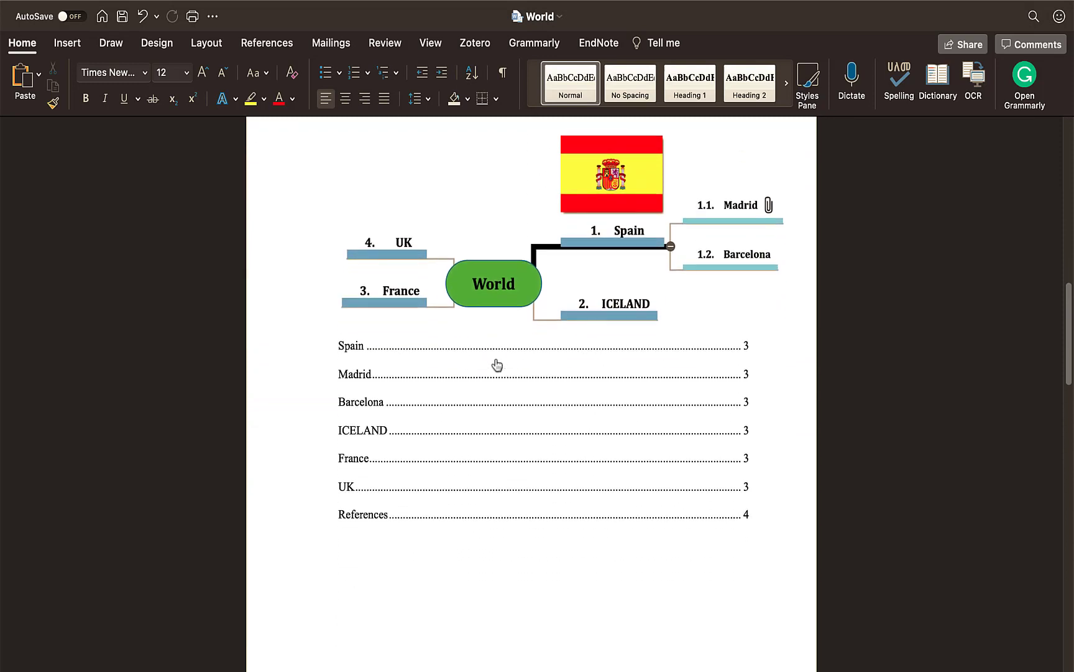
pyautogui.scroll(-16, 497, 365)
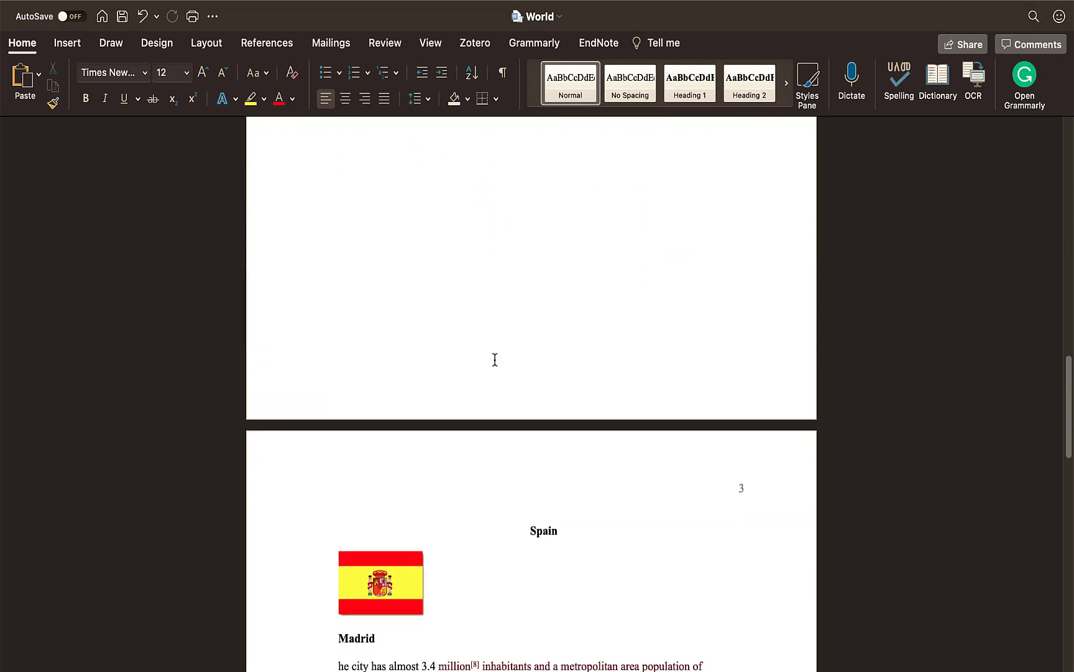
pyautogui.scroll(-4, 495, 359)
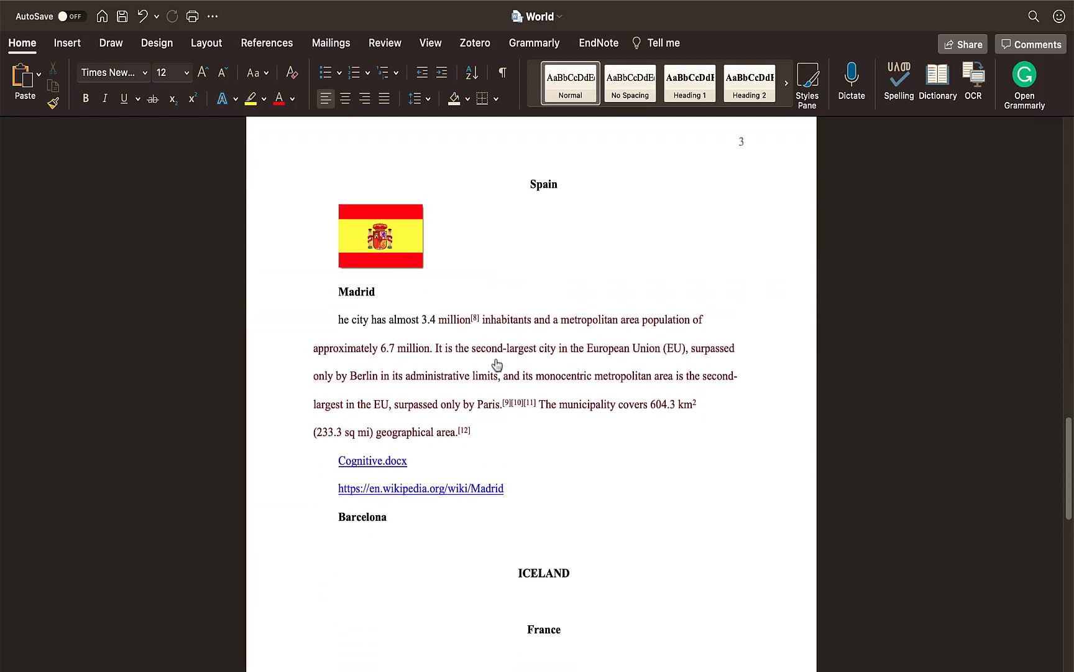
pyautogui.scroll(-5, 497, 365)
pyautogui.scroll(5, 495, 359)
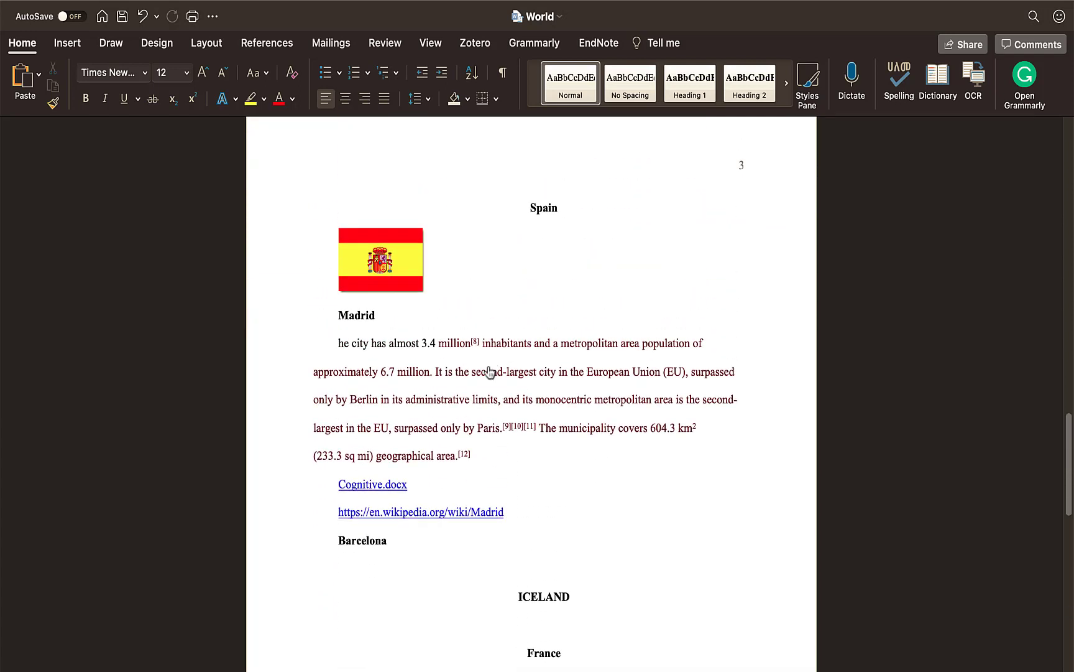